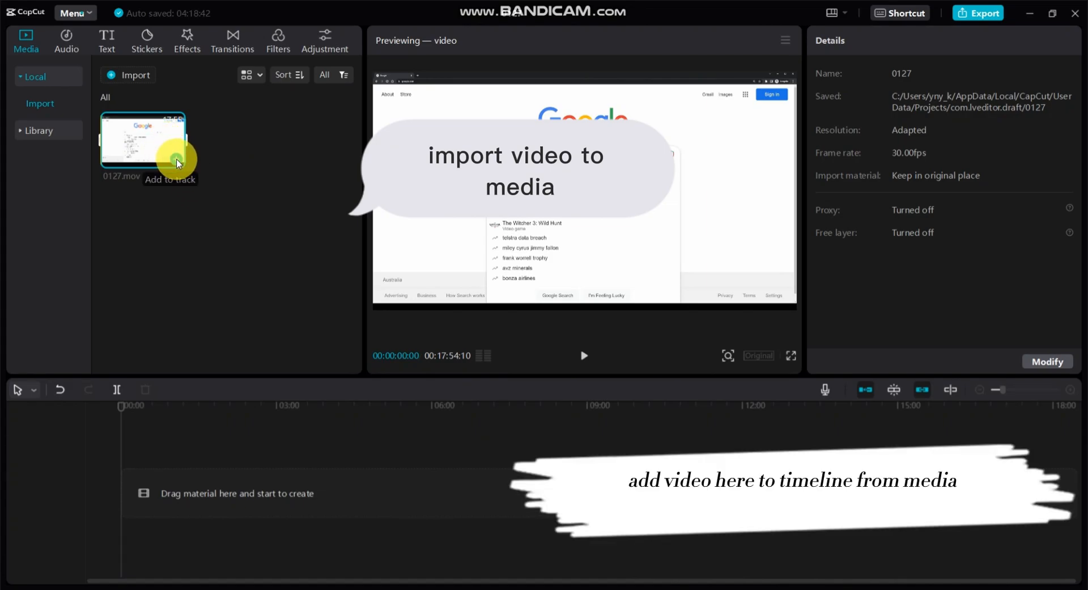
Add the 0127.mov clip from the local media to the empty timeline.
click(177, 159)
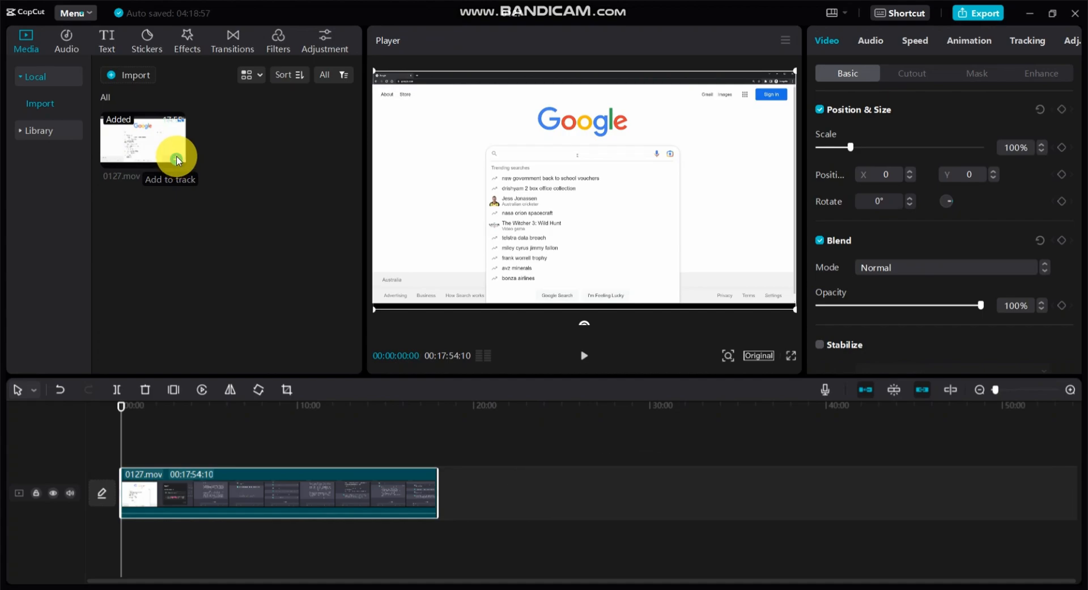
click(1009, 388)
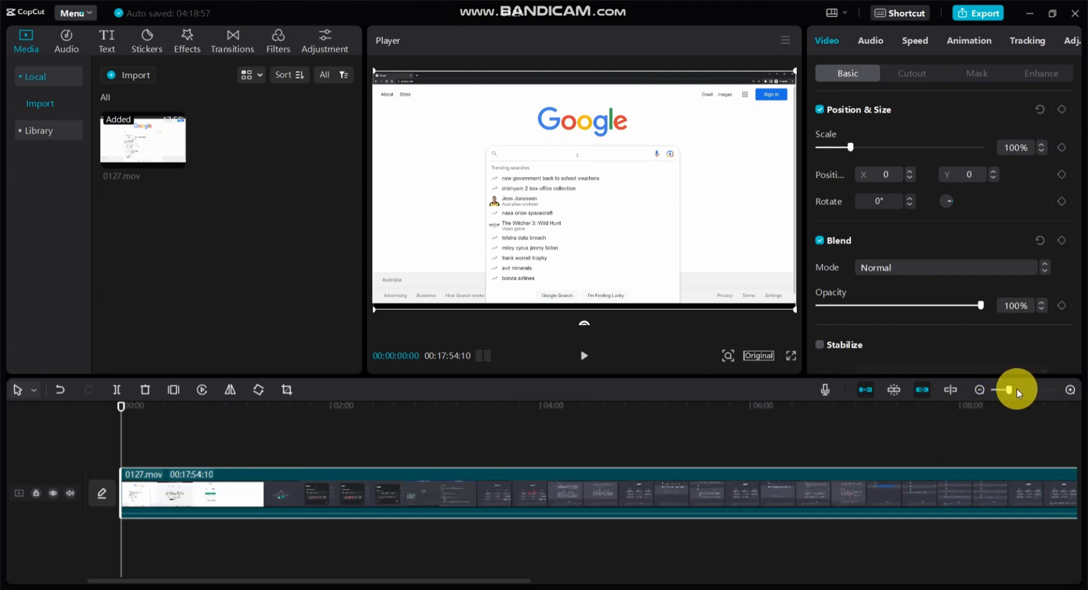
click(1017, 387)
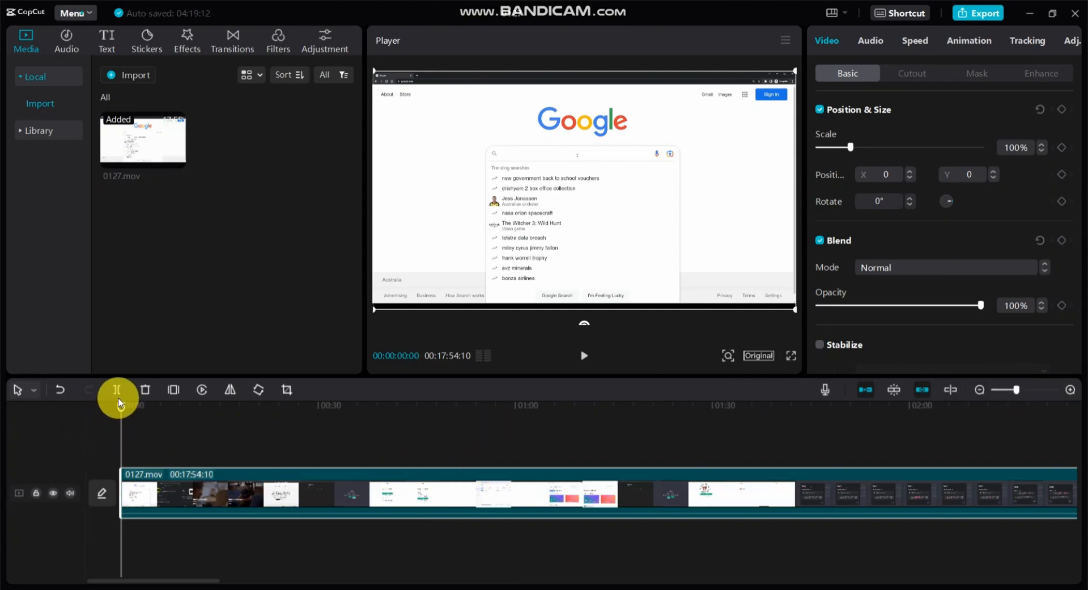
drag(120, 409, 447, 444)
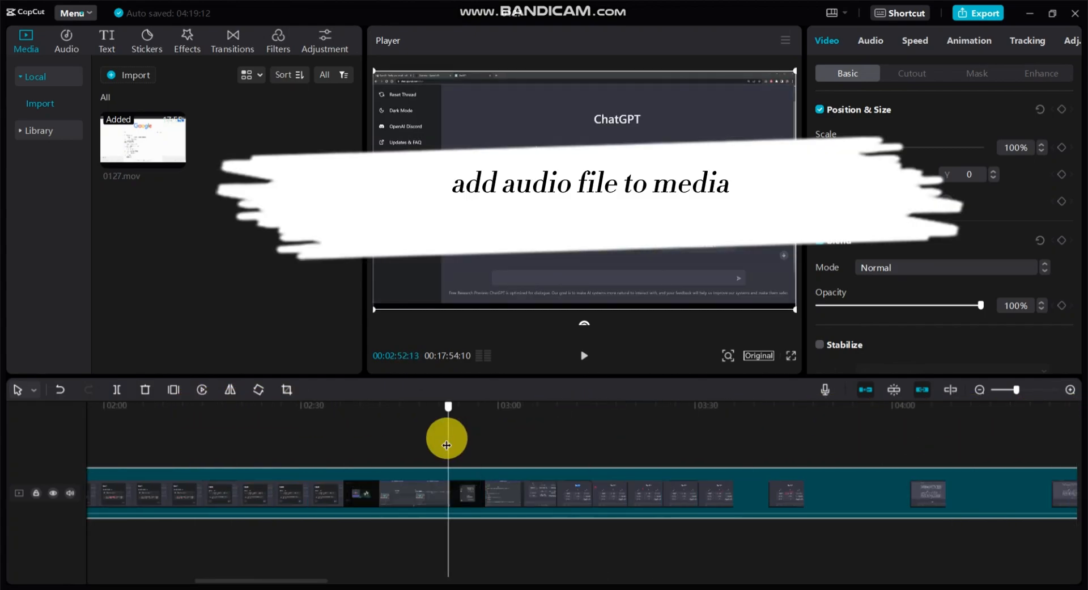
click(735, 432)
click(781, 439)
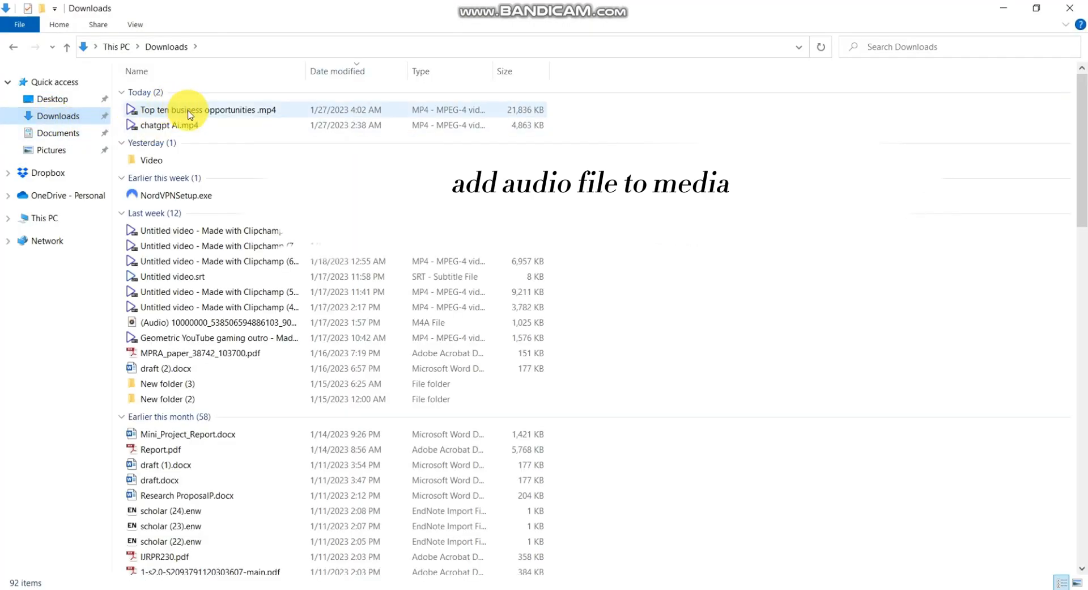
Import chatgpt Ai.mp4 into the local media and append it to the timeline after the 0127.mov clip.
drag(170, 124, 183, 238)
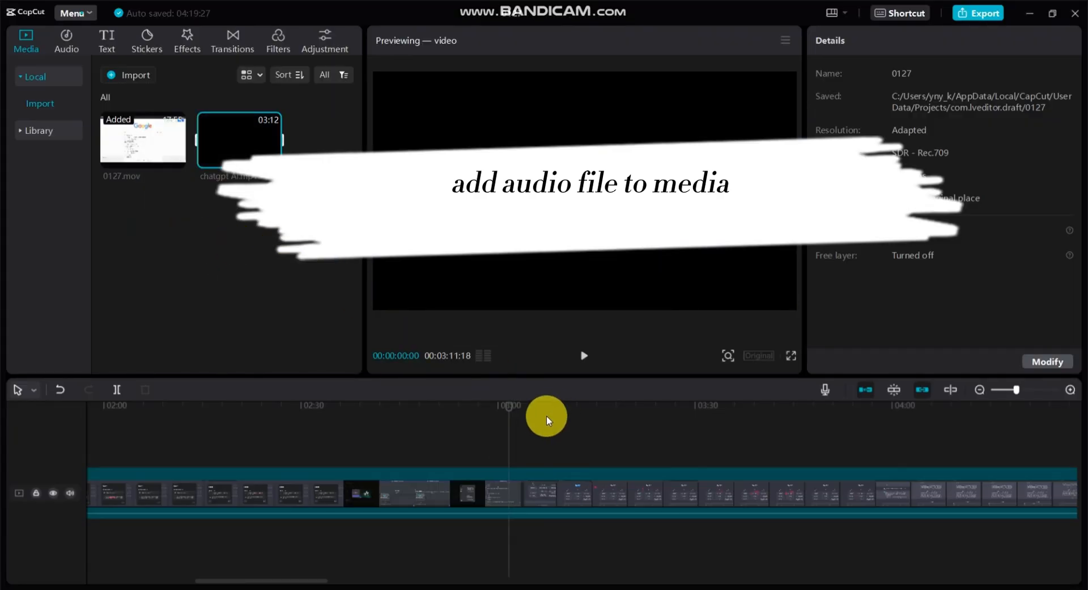
drag(1016, 390, 999, 390)
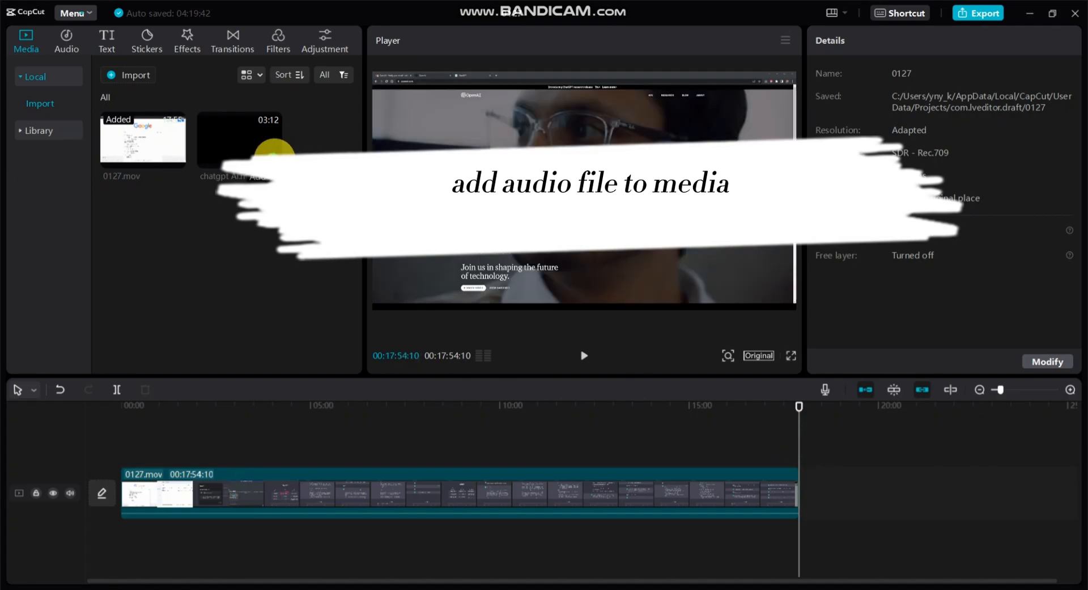
click(274, 155)
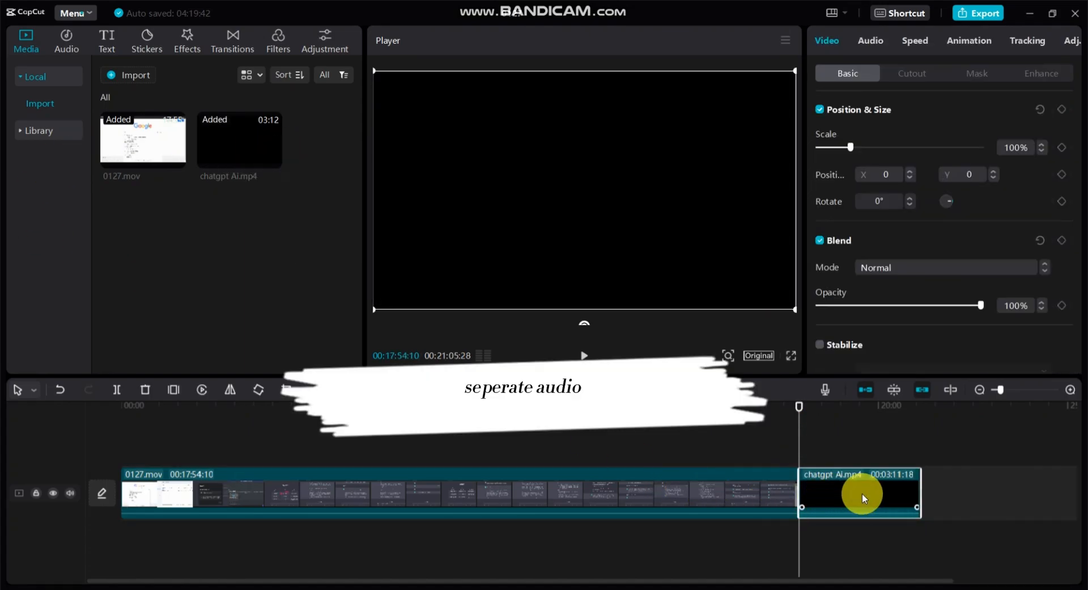
Separate the audio from the chatgpt Ai.mp4 clip and delete the clip's black video part.
right_click(862, 492)
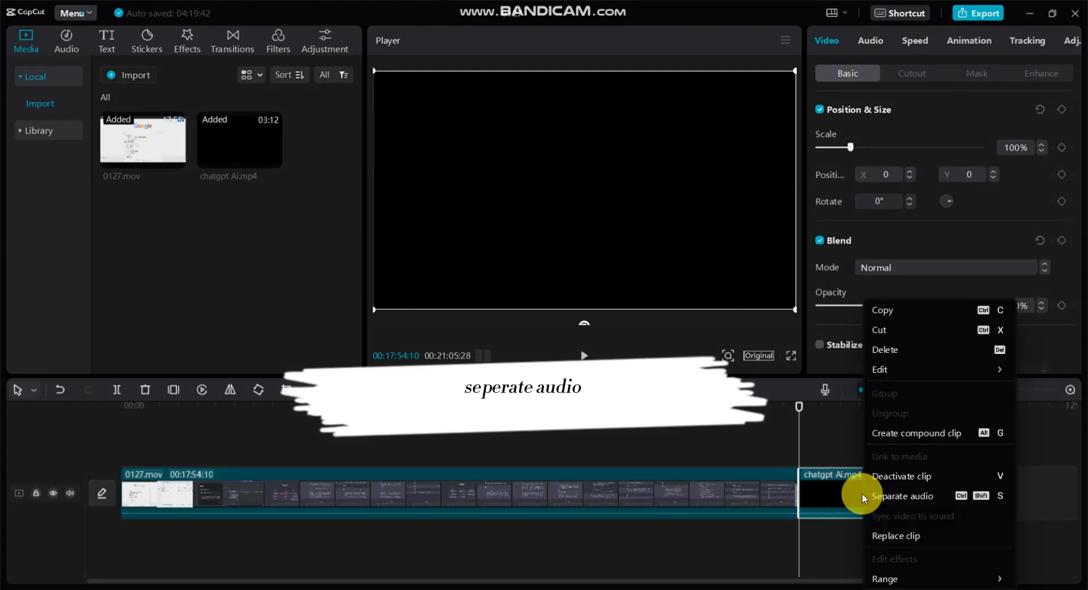
click(896, 496)
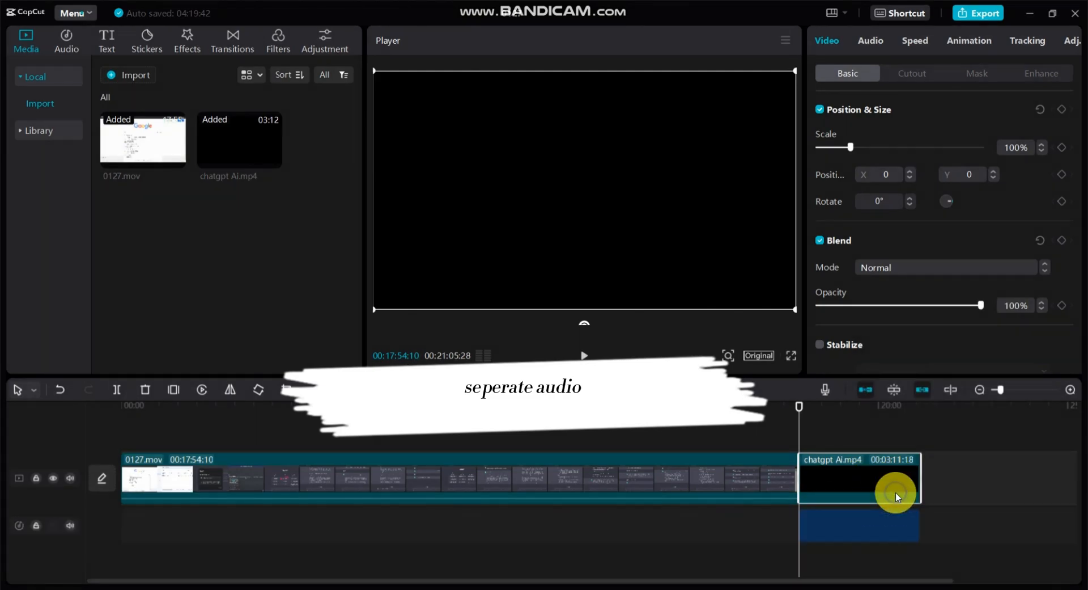
right_click(866, 479)
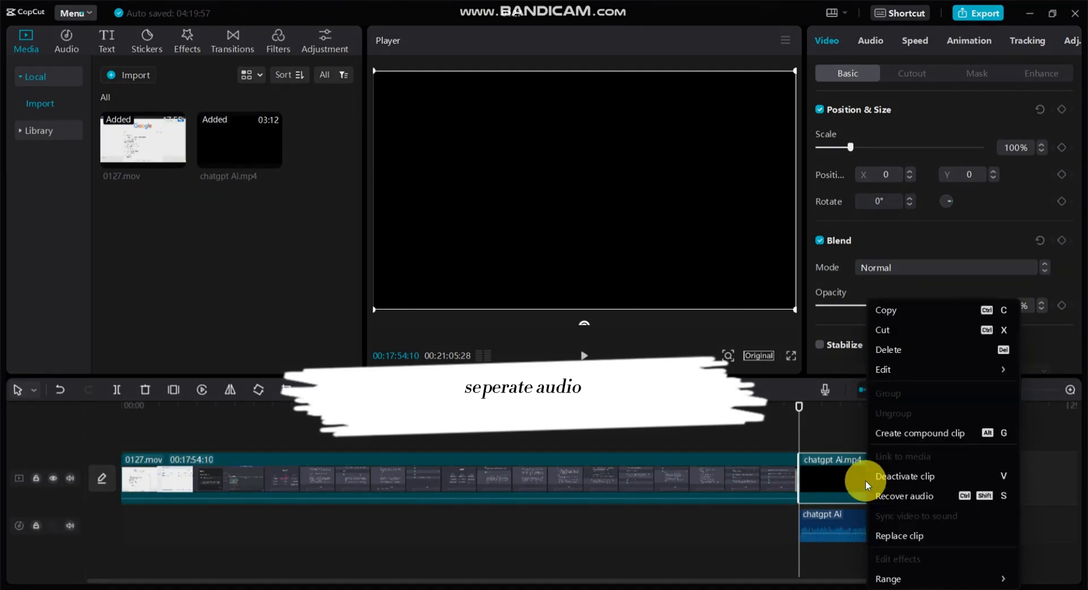
click(894, 349)
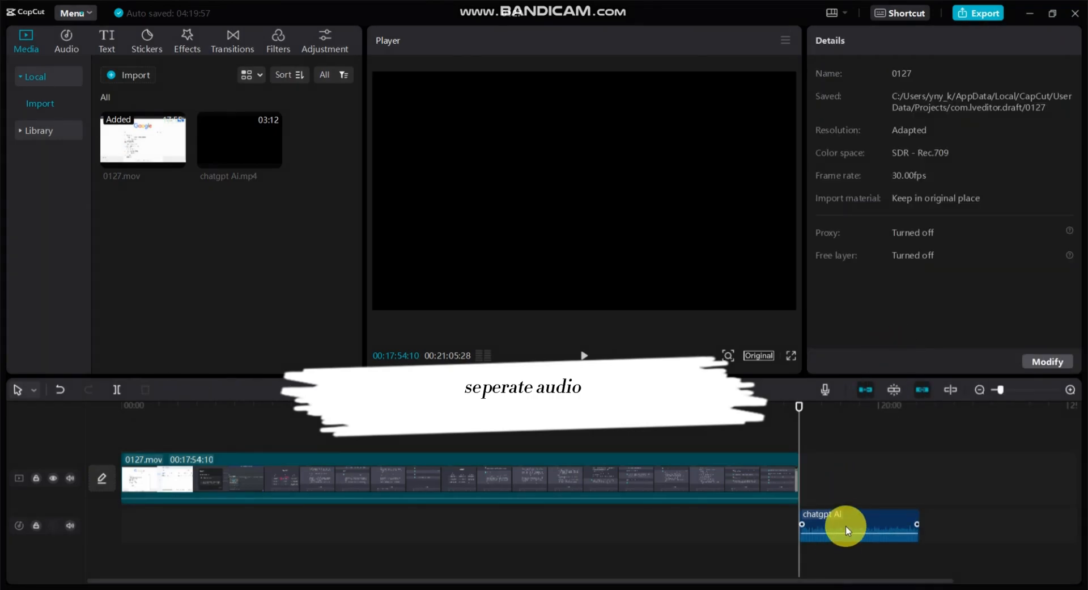
Move the chatgpt Ai audio beneath the start of the 0127.mov clip and play the timeline from the beginning.
drag(852, 519, 185, 515)
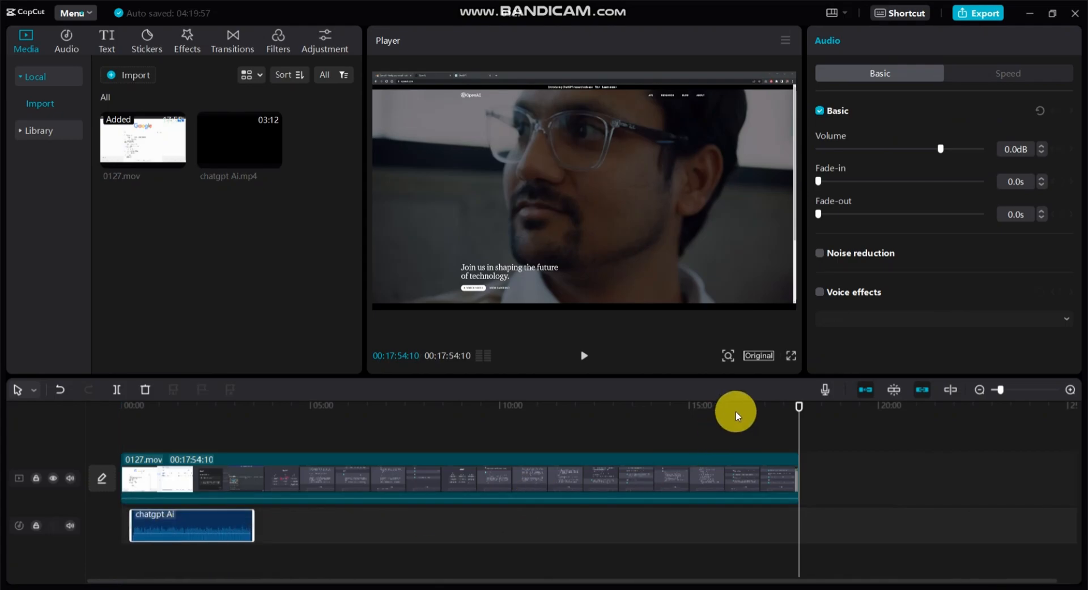
drag(799, 406, 120, 406)
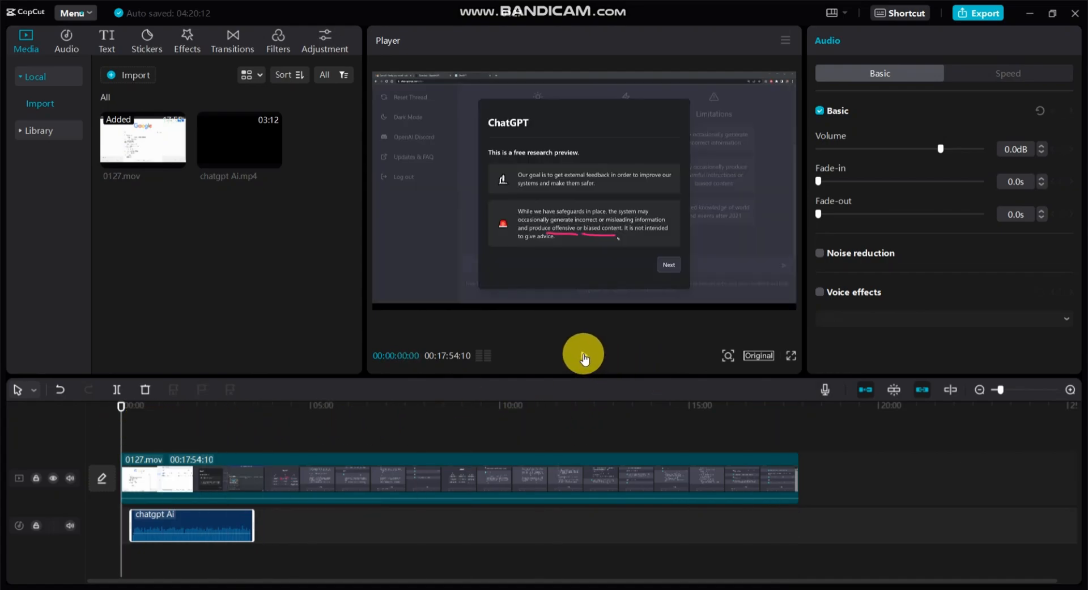
click(584, 356)
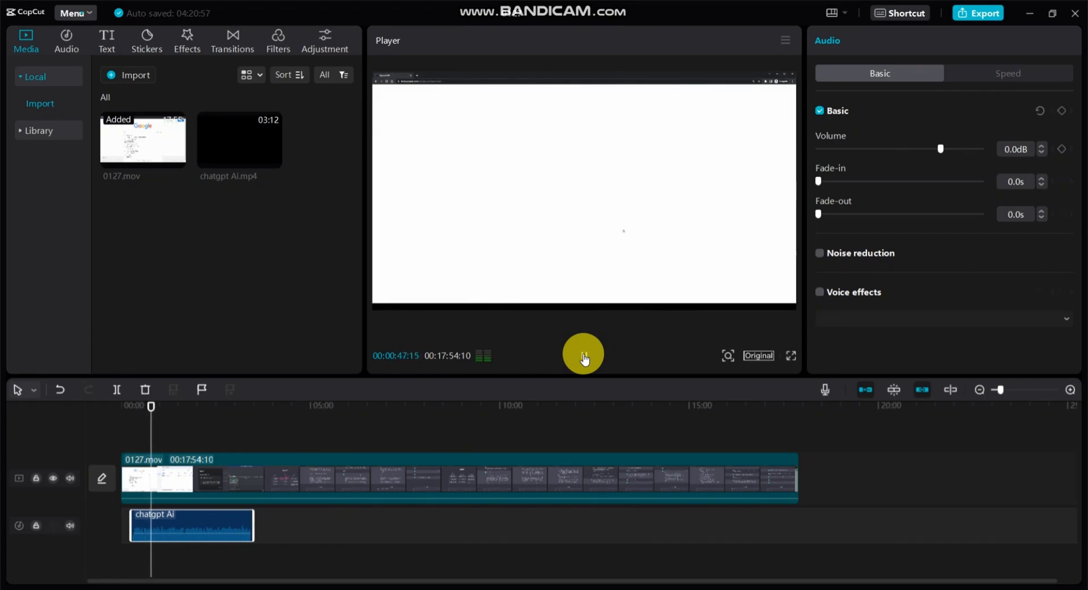
click(585, 357)
Shift the 0127.mov picture to position X 99, Y -53 and split the clip at 00:00:49:29.
drag(795, 176, 806, 181)
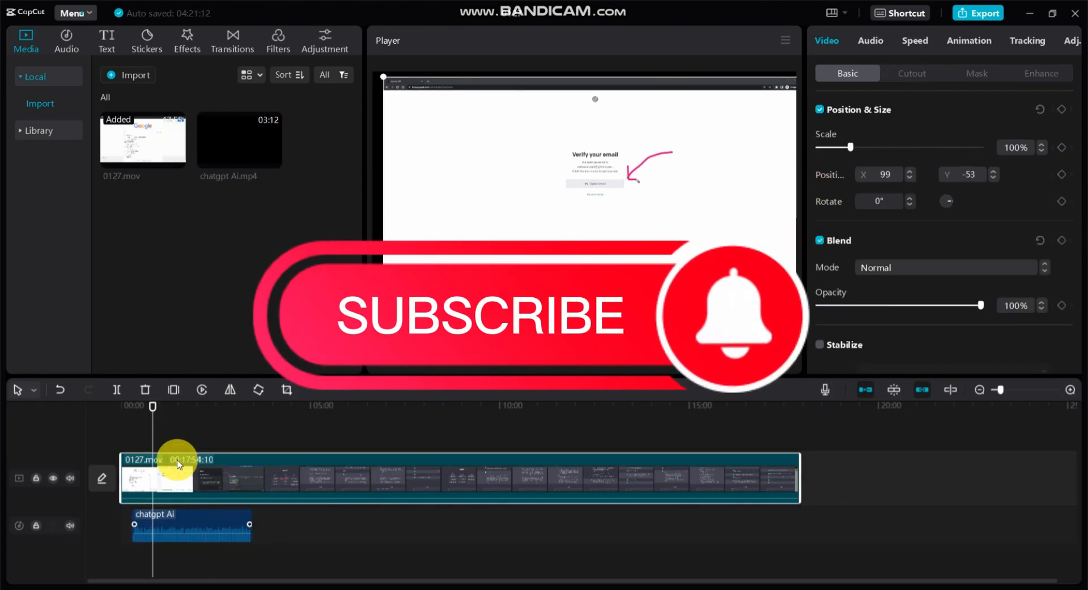
click(117, 392)
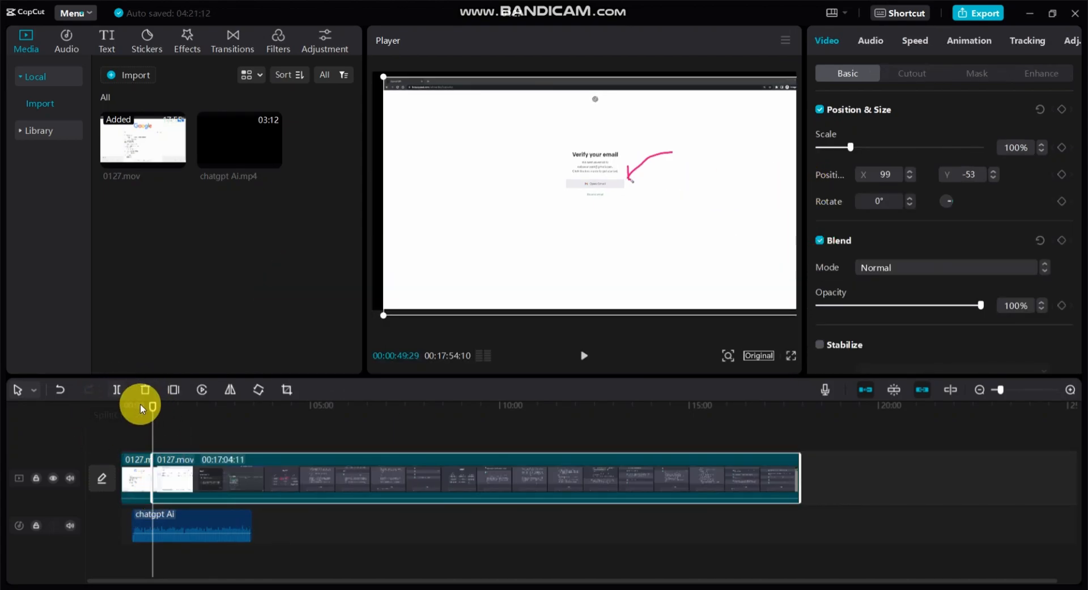
Split the chatgpt Ai audio clip at 00:00:58:21.
click(192, 406)
click(1021, 390)
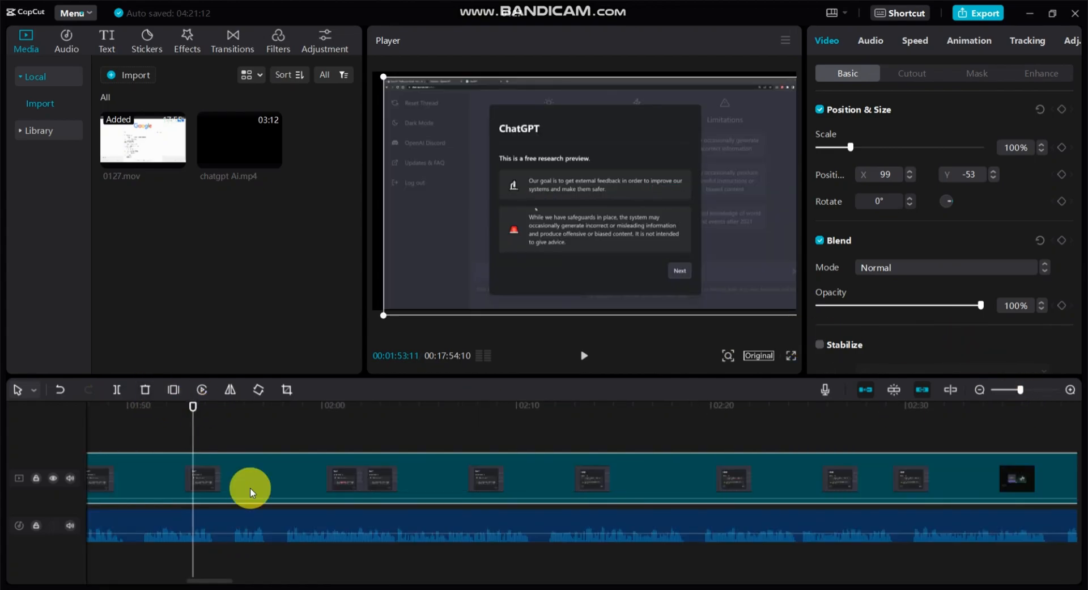
drag(194, 404, 1035, 452)
drag(677, 527, 593, 519)
drag(122, 579, 162, 584)
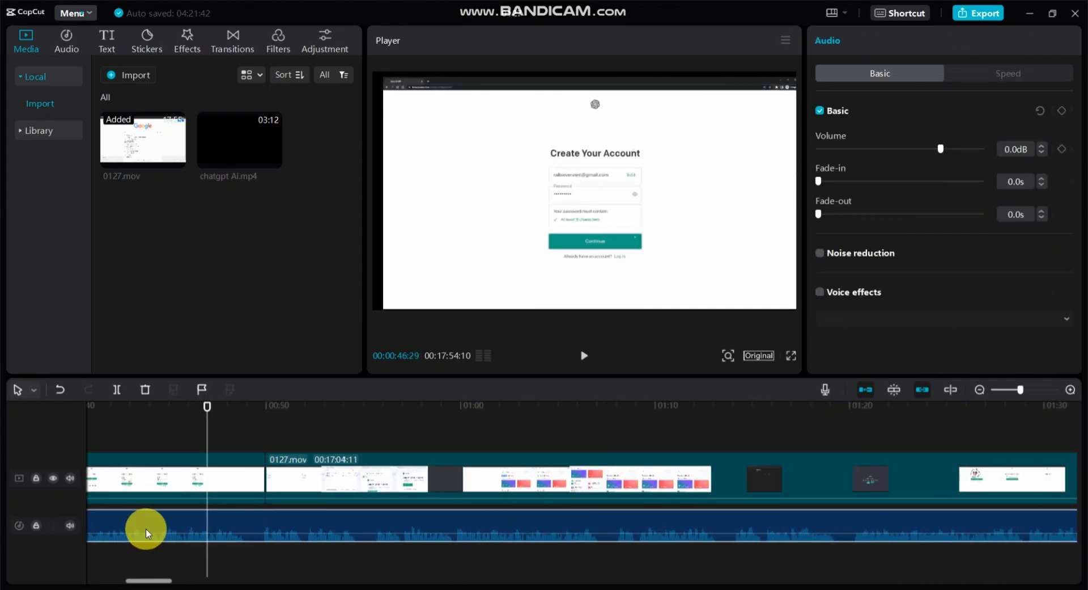
drag(207, 406, 444, 437)
click(117, 389)
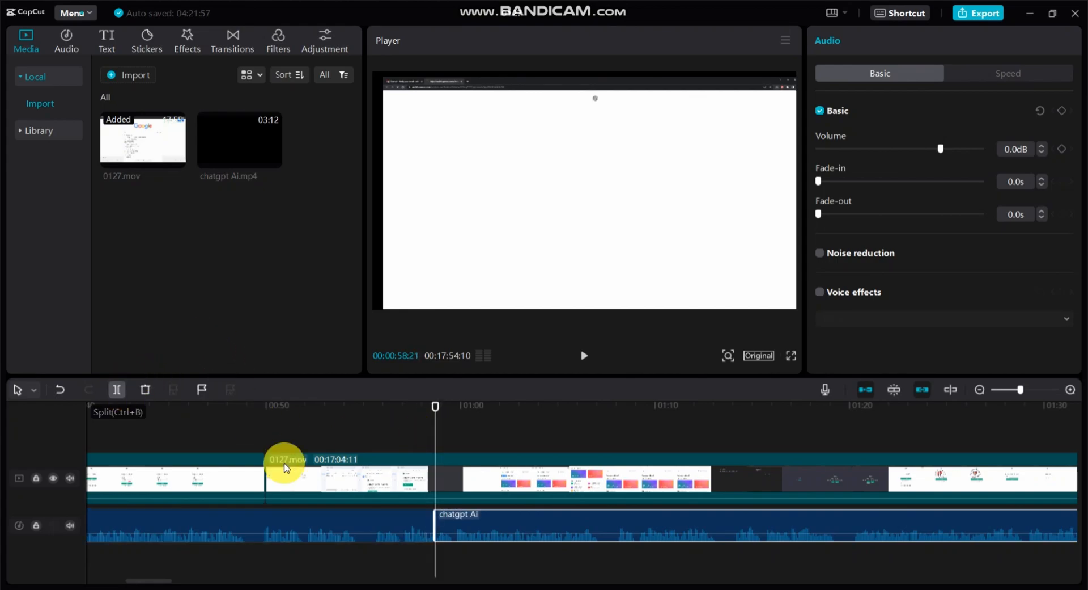
Split the 0127.mov video clip at 00:00:58:21, level with the audio cut.
click(472, 482)
click(115, 388)
click(493, 497)
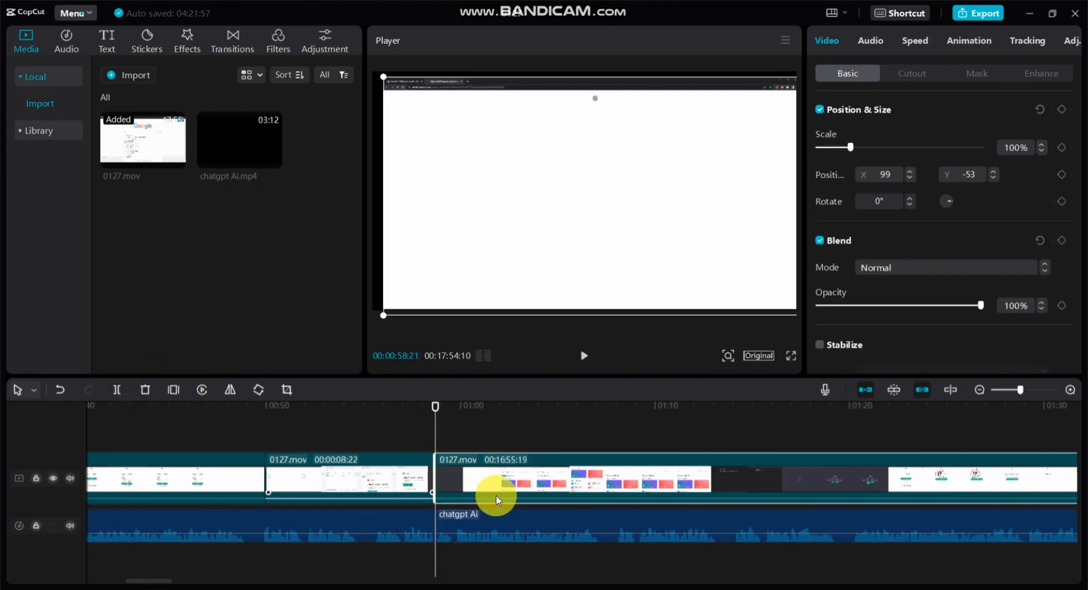
Split the remaining 0127.mov clip at about 00:01:13, where the white OpenAI welcome page ends.
drag(435, 414, 622, 413)
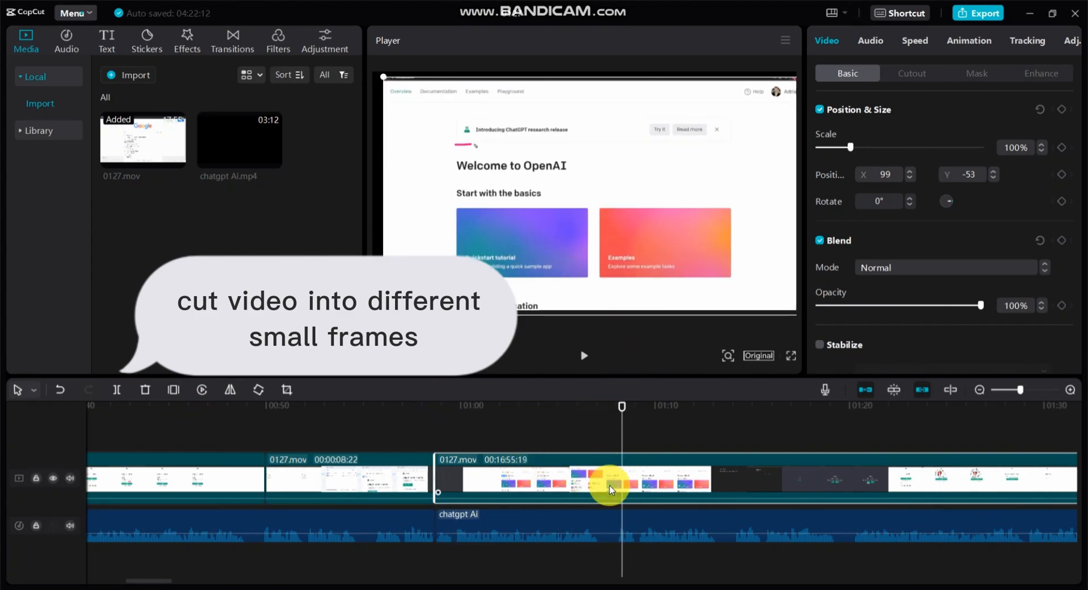
drag(621, 411, 712, 414)
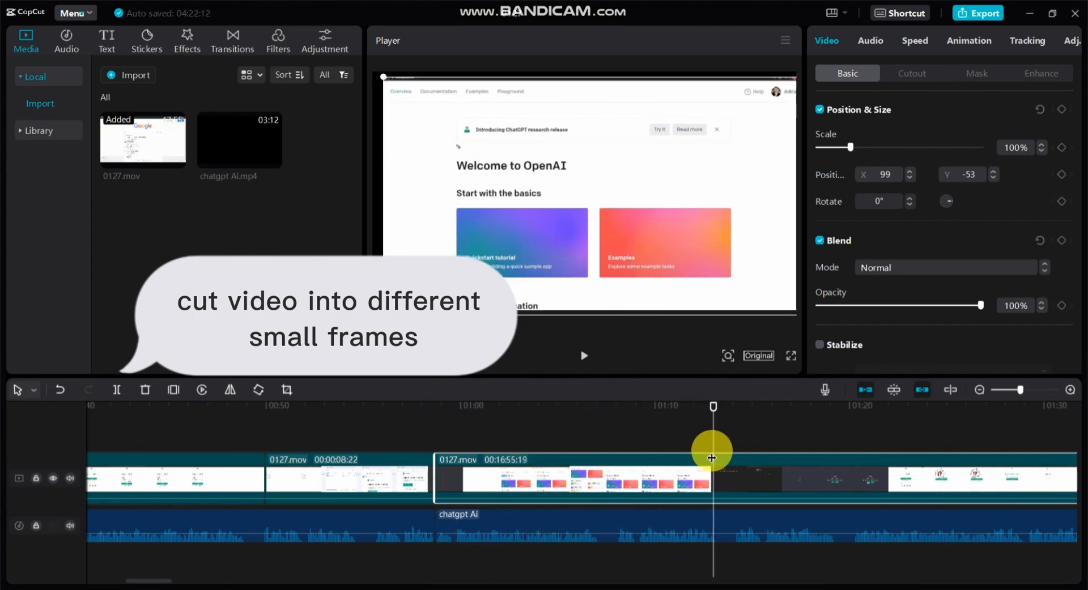
click(118, 390)
Scale the segment showing the OpenAI welcome page to 121%, reposition it to X 0, Y 101, and play it back.
click(570, 477)
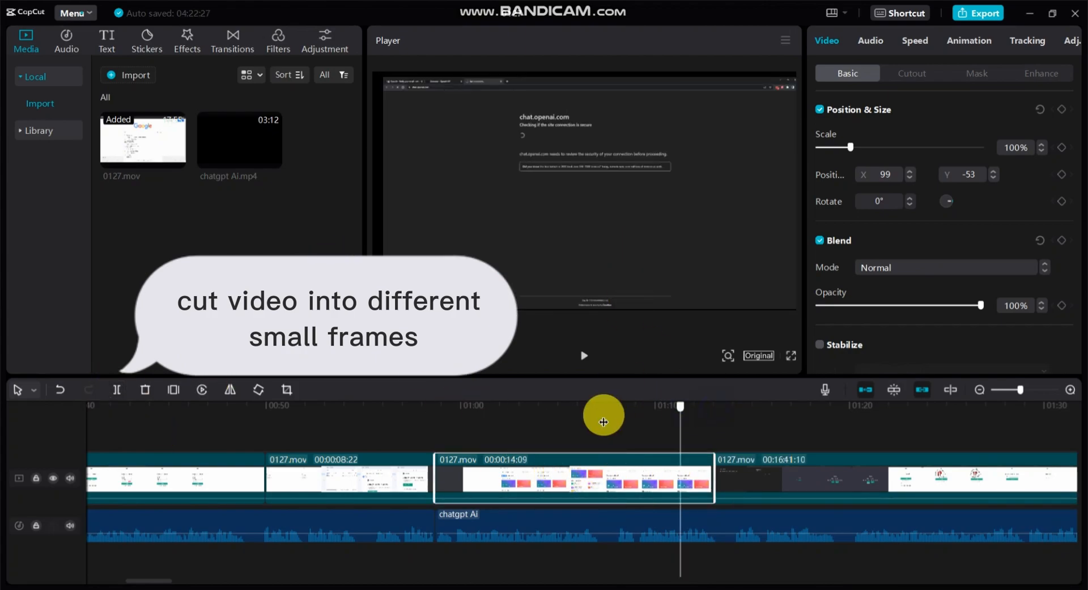
click(572, 420)
drag(854, 148, 860, 147)
drag(571, 405, 418, 408)
click(584, 356)
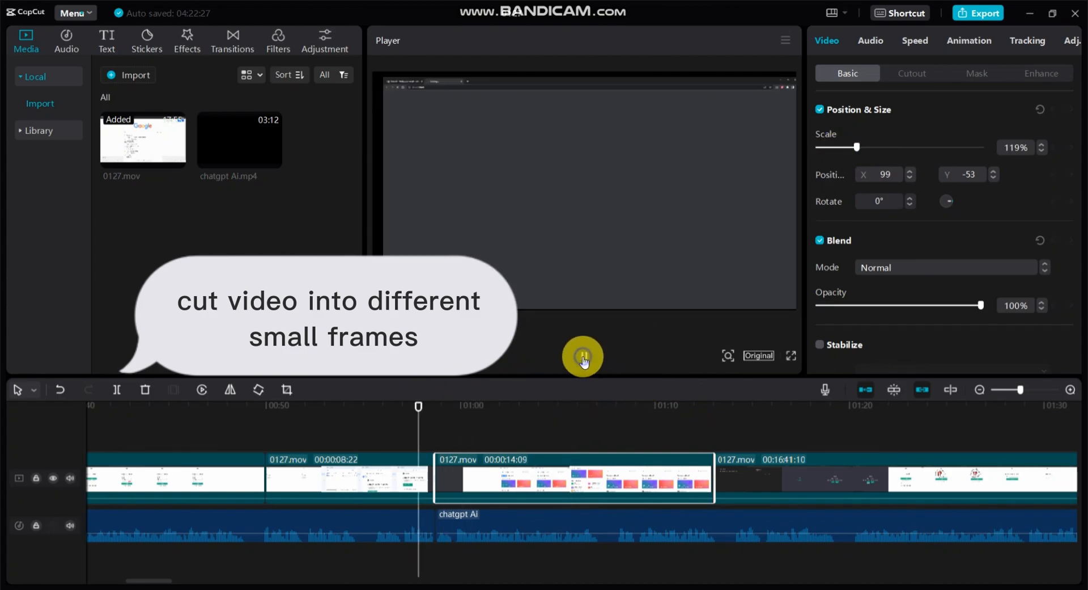
click(584, 355)
drag(855, 145, 854, 147)
drag(775, 227, 764, 212)
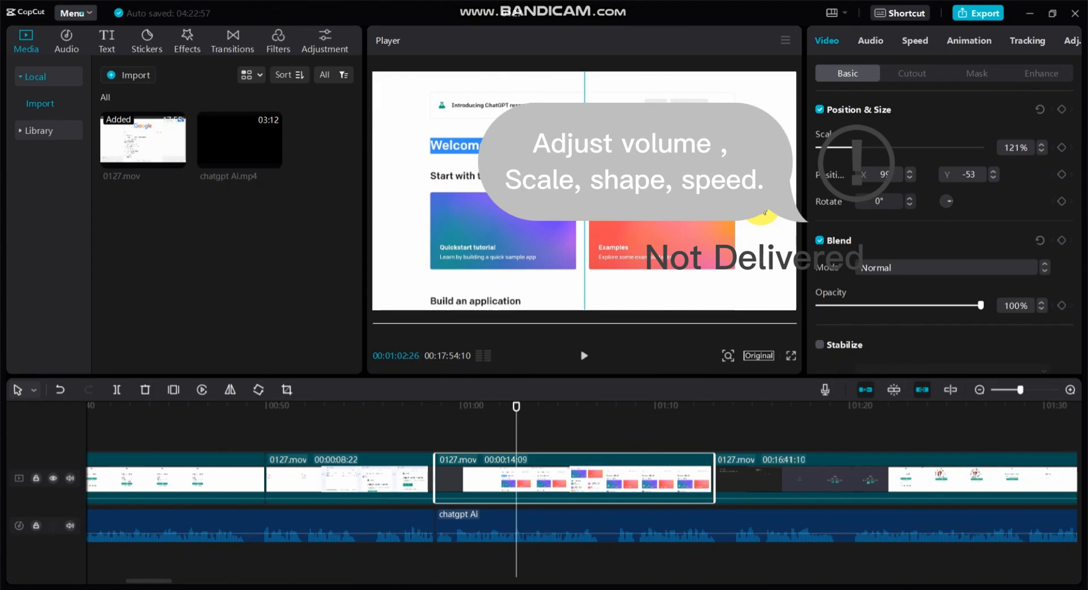
drag(521, 410, 436, 407)
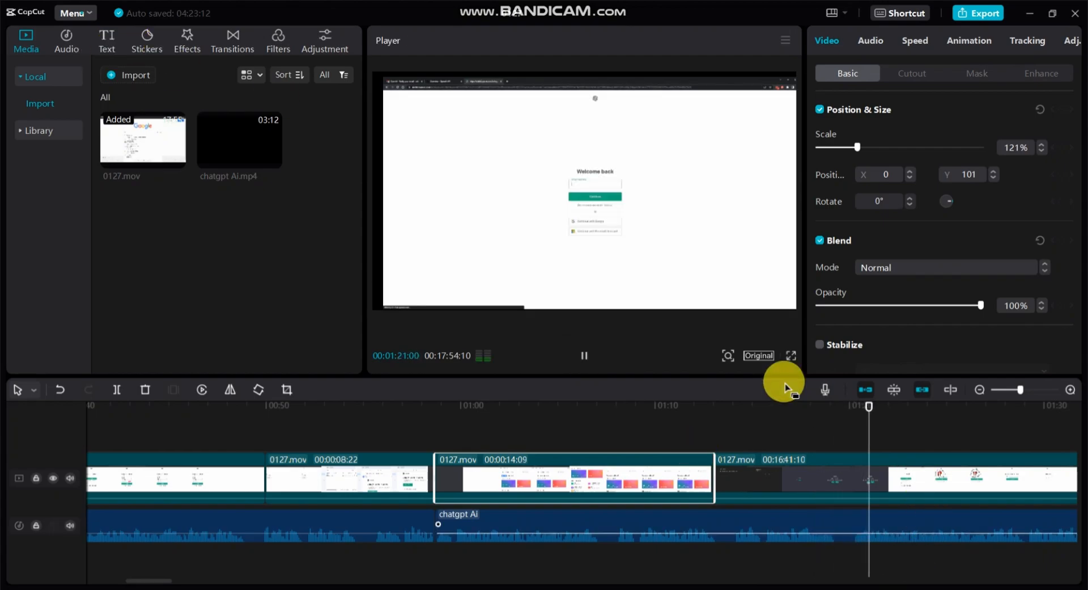
Place the playhead at 00:01:28:07, browse the sticker library and download the white dots sticker.
click(847, 476)
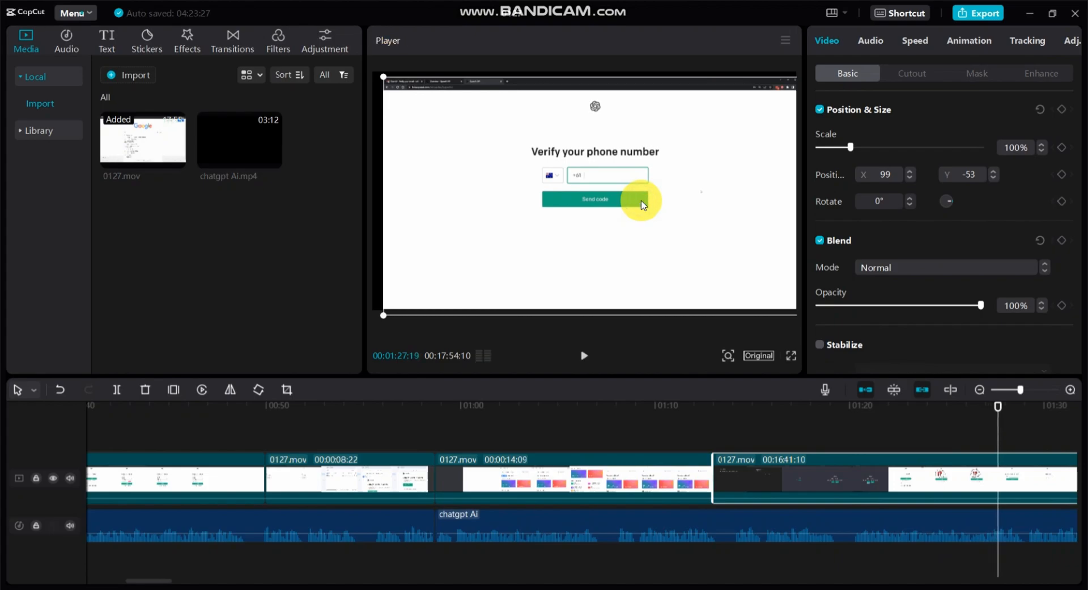
mouse_move(999, 410)
mouse_down()
mouse_move(980, 410)
mouse_move(1009, 418)
mouse_up()
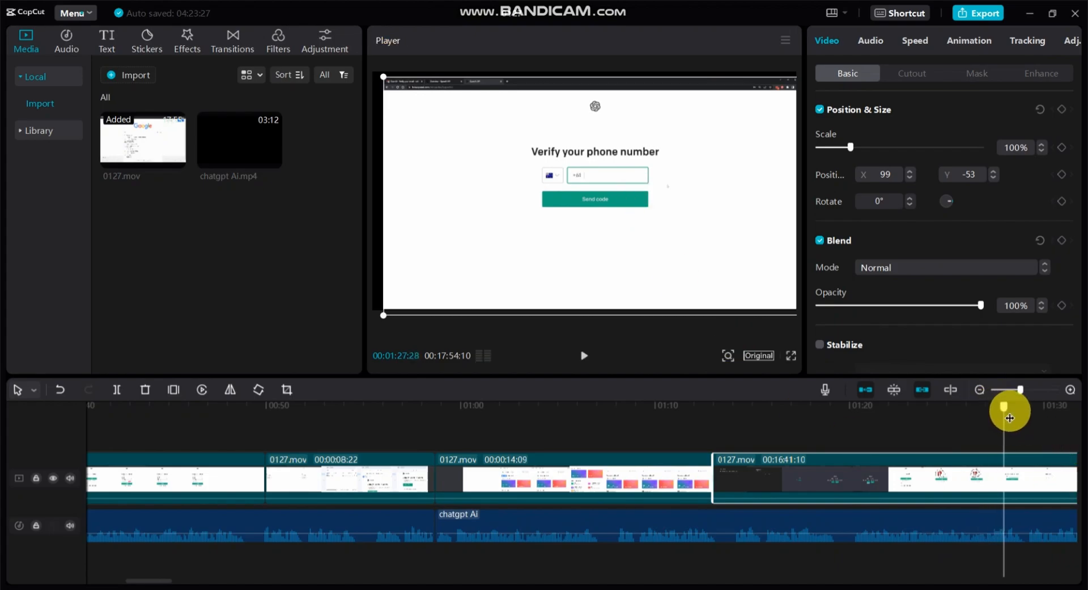
click(182, 41)
click(155, 46)
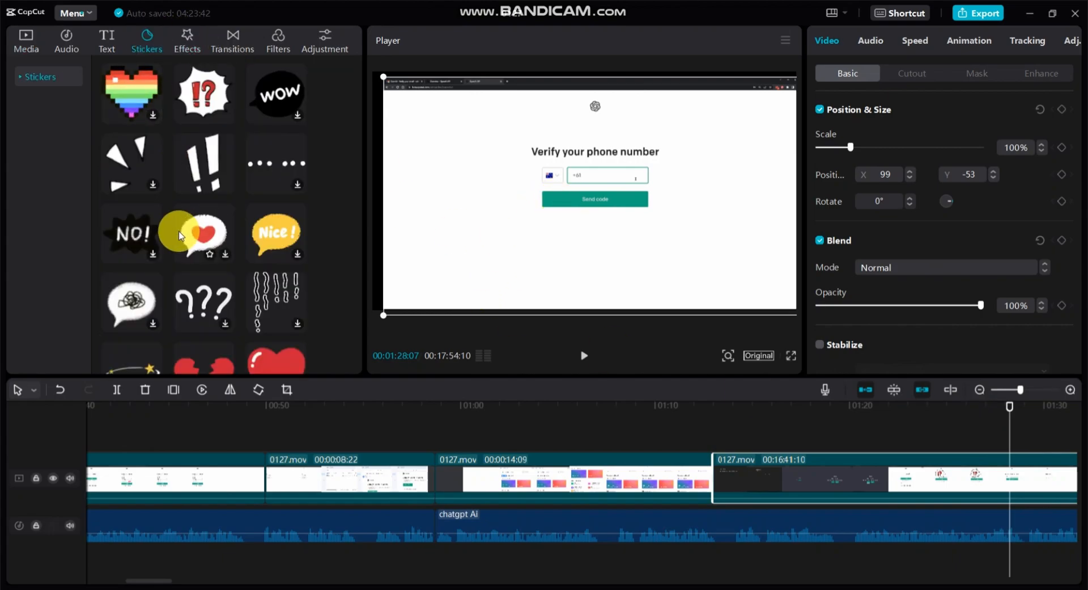
scroll(175, 231, down, 5)
scroll(181, 235, up, 4)
scroll(179, 235, down, 8)
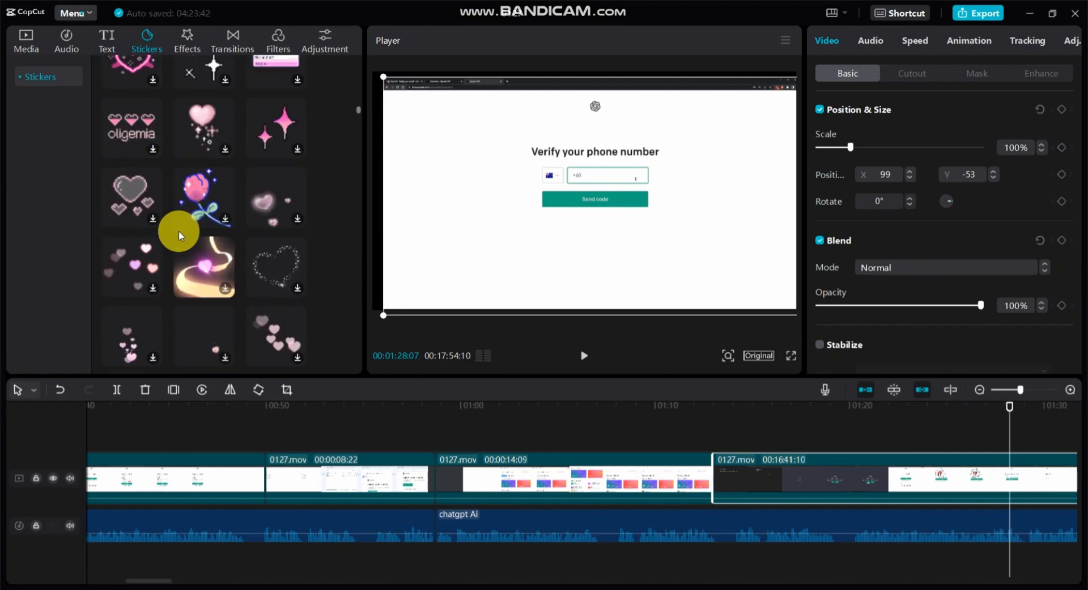
scroll(179, 234, down, 8)
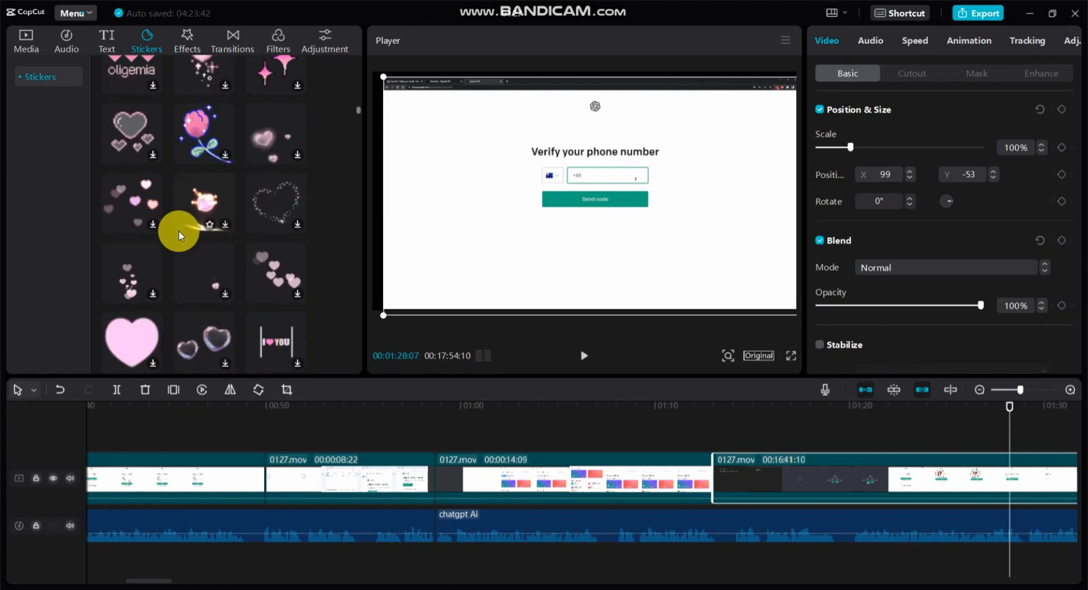
scroll(179, 235, down, 3)
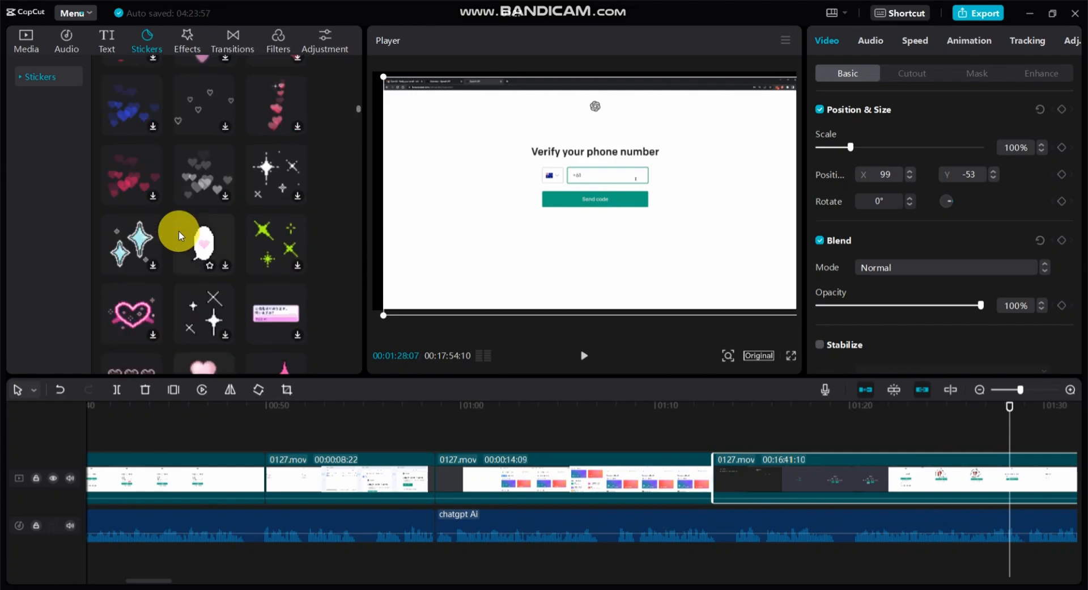
scroll(179, 235, down, 5)
scroll(179, 234, down, 6)
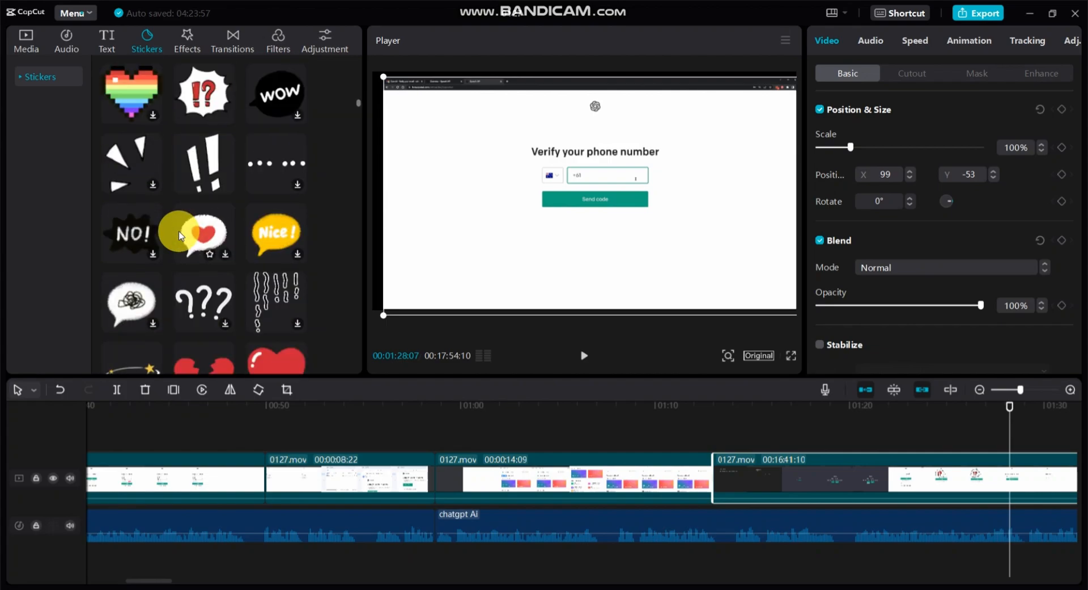
click(297, 187)
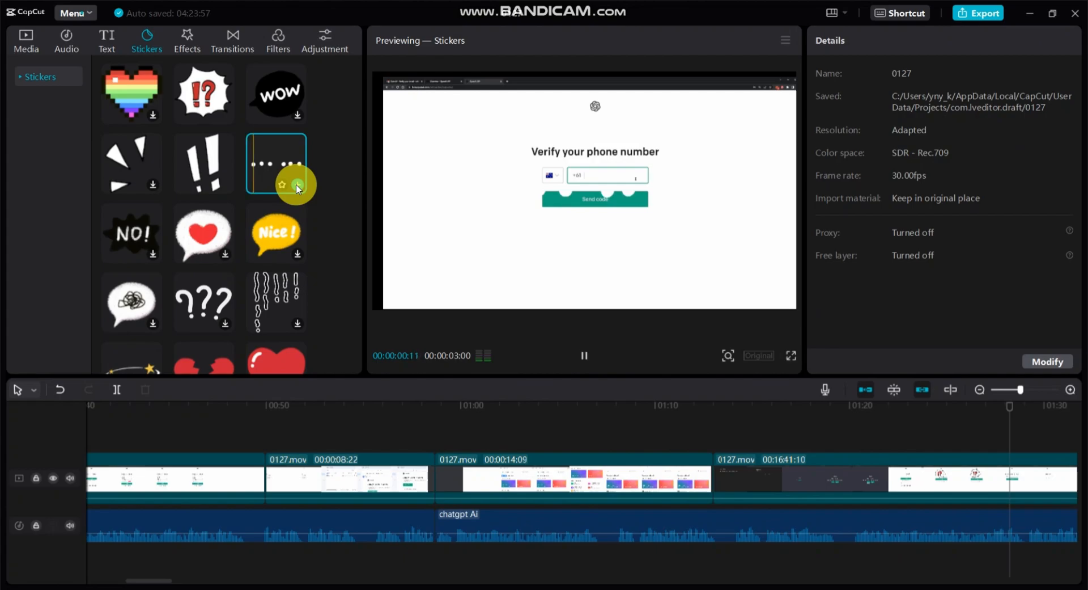
Insert the white dots sticker near 00:01:27:13, shift it slightly earlier, and position it over the phone number field at X 84, Y 142.
click(584, 356)
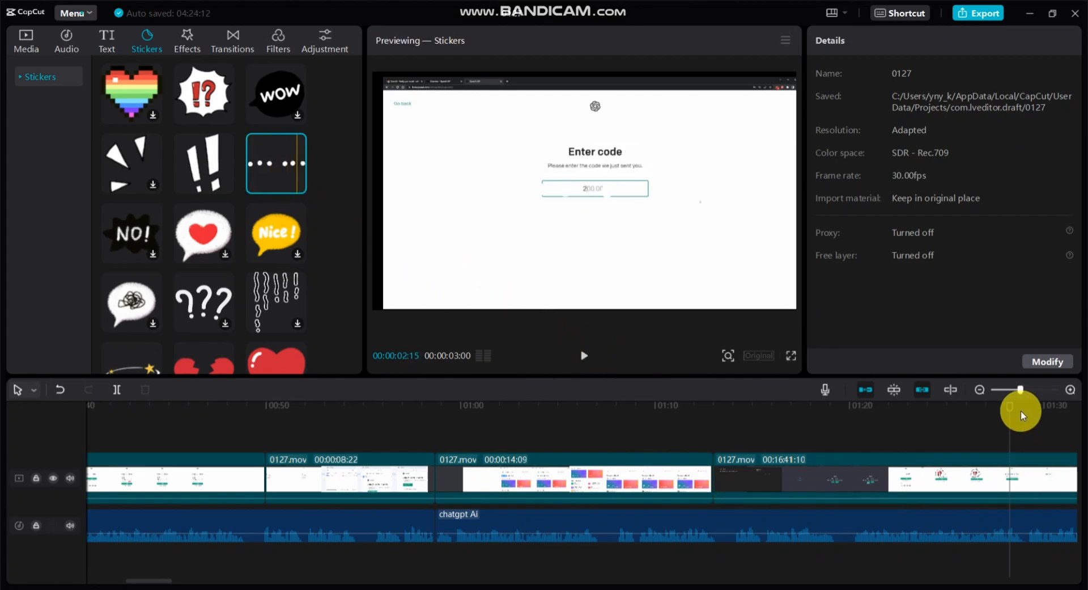
drag(1014, 412, 994, 444)
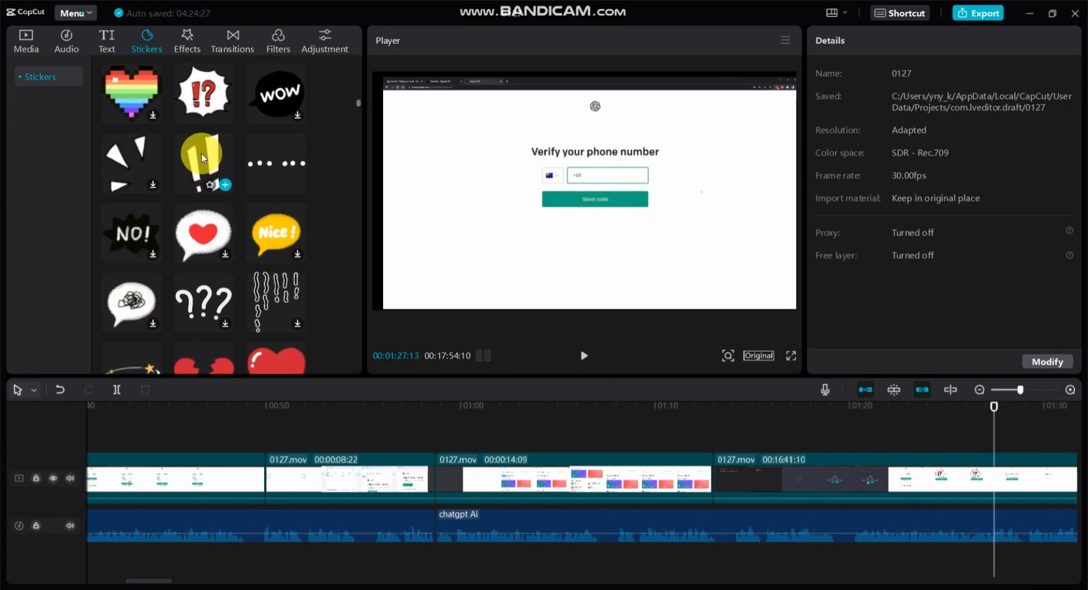
click(297, 185)
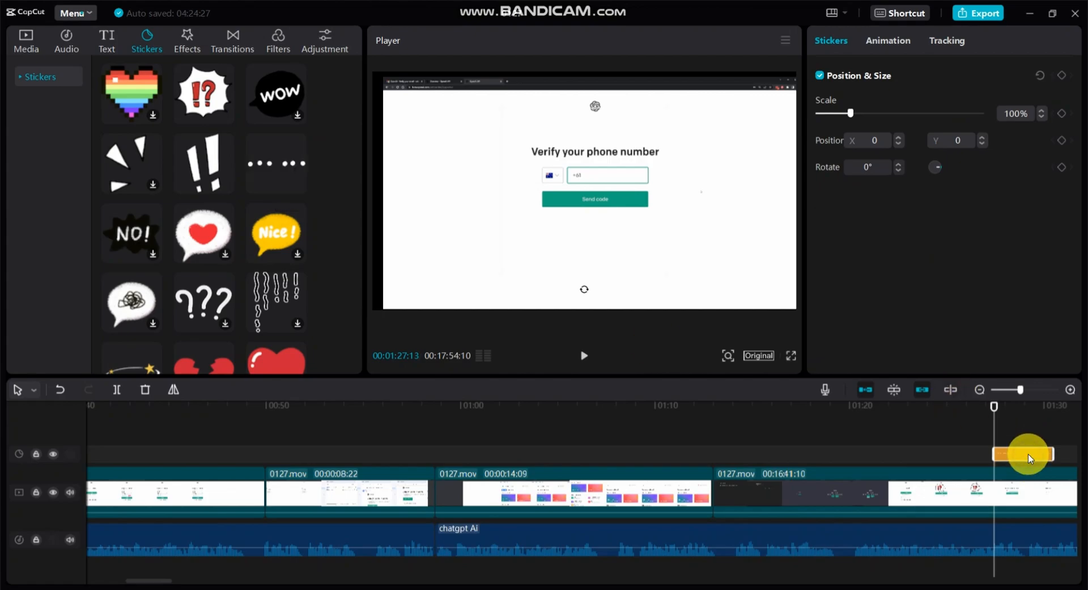
mouse_move(987, 413)
mouse_down()
mouse_move(960, 405)
mouse_move(1005, 406)
mouse_up()
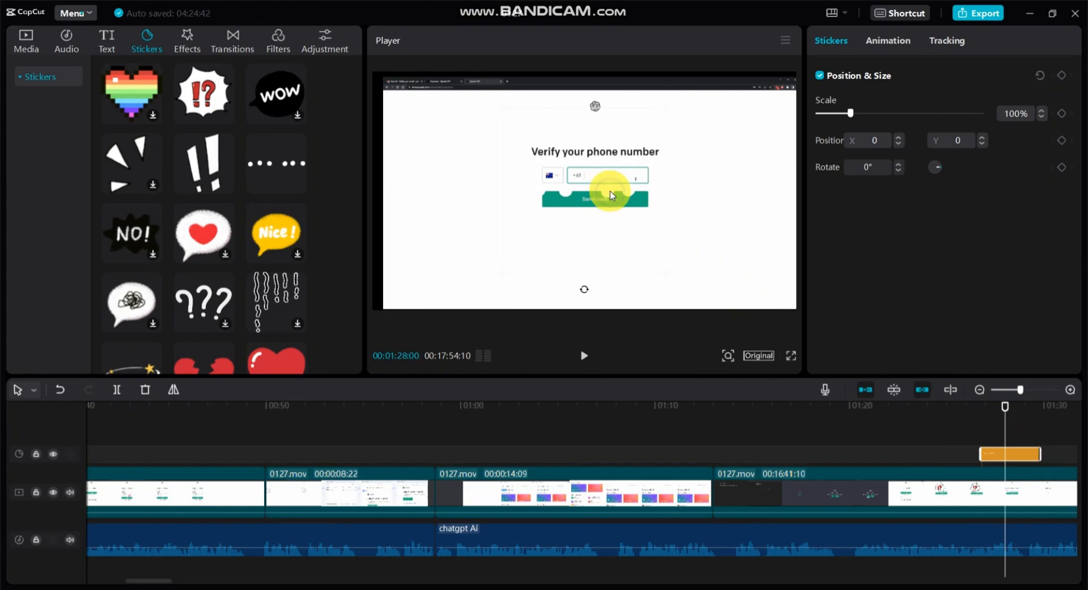
drag(611, 195, 619, 173)
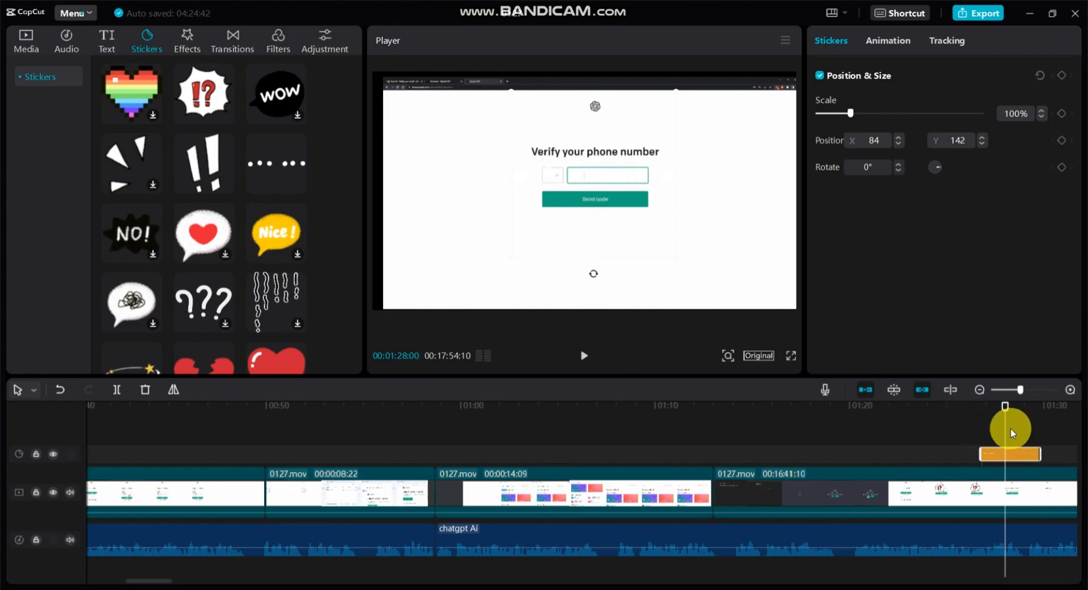
Play back the footage around the sticker and split the 0127.mov clip at 00:01:46:06 and about 00:02:04.
drag(986, 409, 927, 401)
click(587, 356)
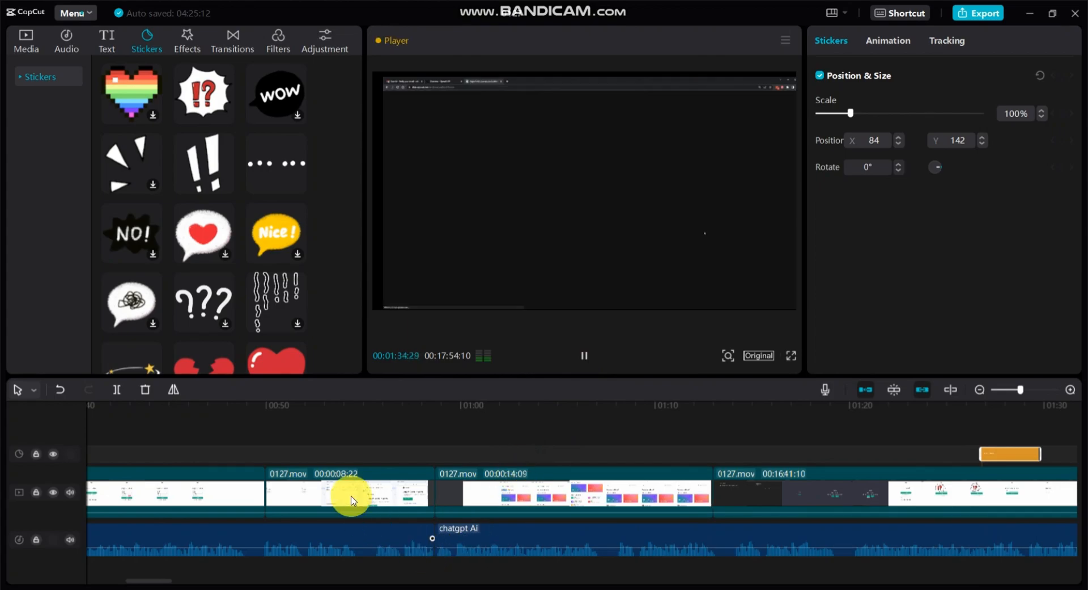
click(355, 474)
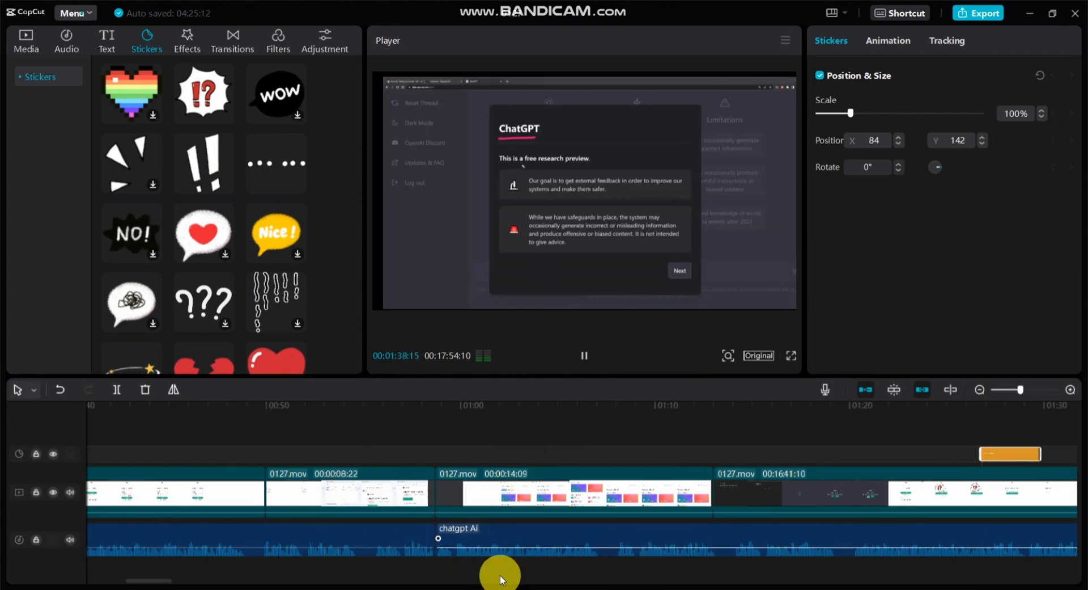
mouse_move(201, 588)
mouse_down()
mouse_move(216, 582)
mouse_move(192, 581)
mouse_up()
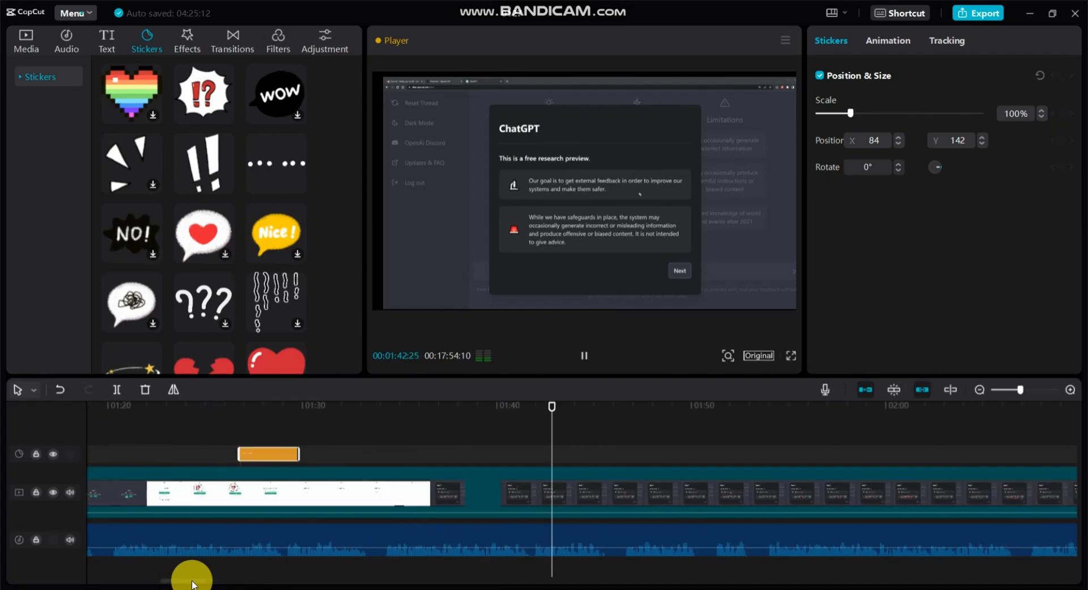
click(587, 361)
click(113, 390)
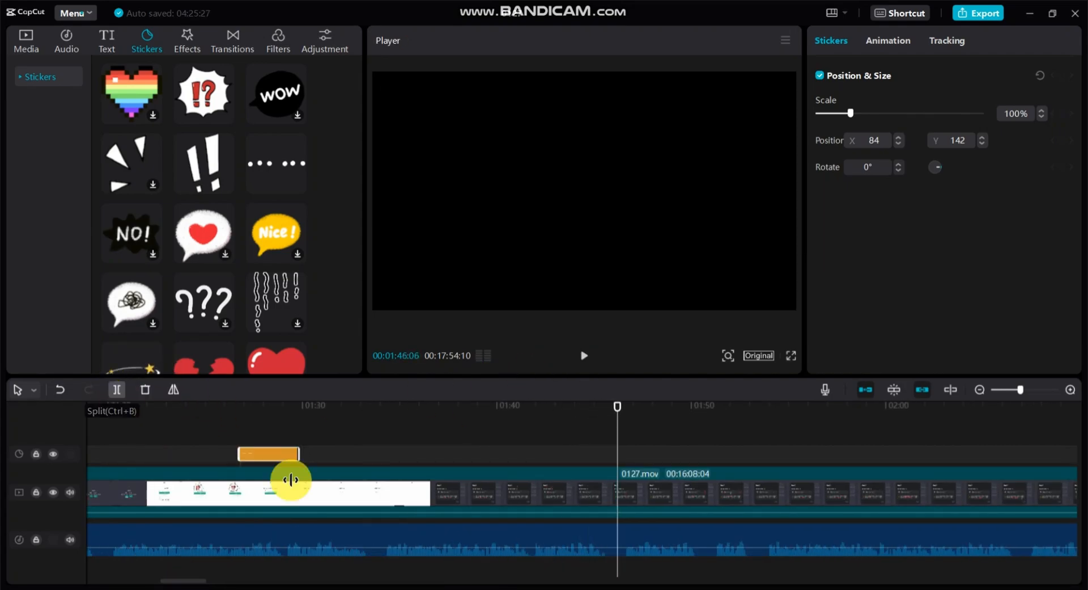
click(533, 494)
click(973, 427)
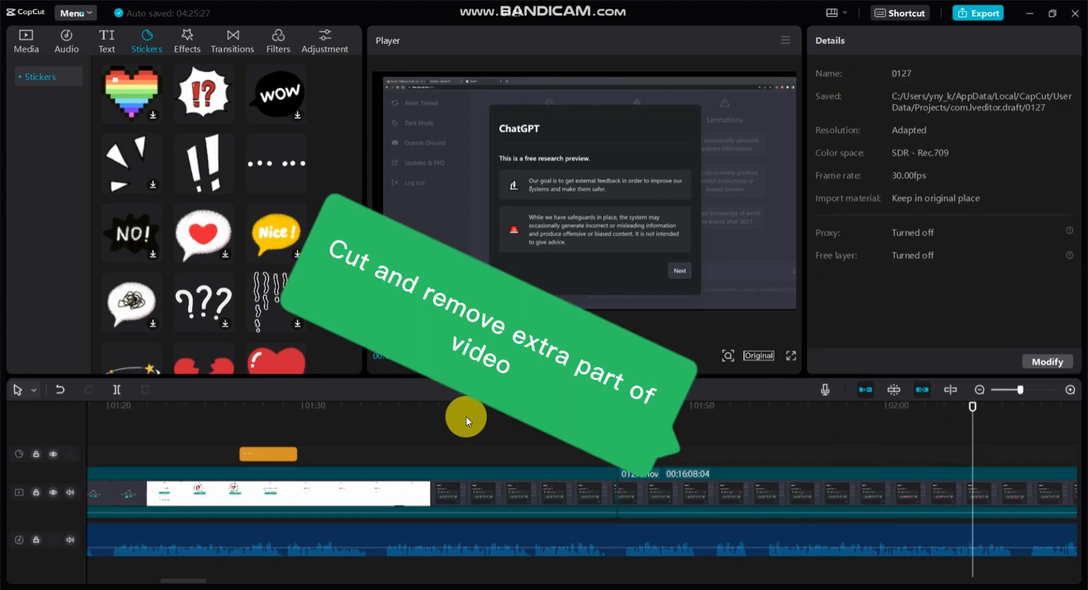
Split the remaining 0127.mov clip at about 00:03:32 and just past the end of the audio track.
click(442, 578)
click(241, 432)
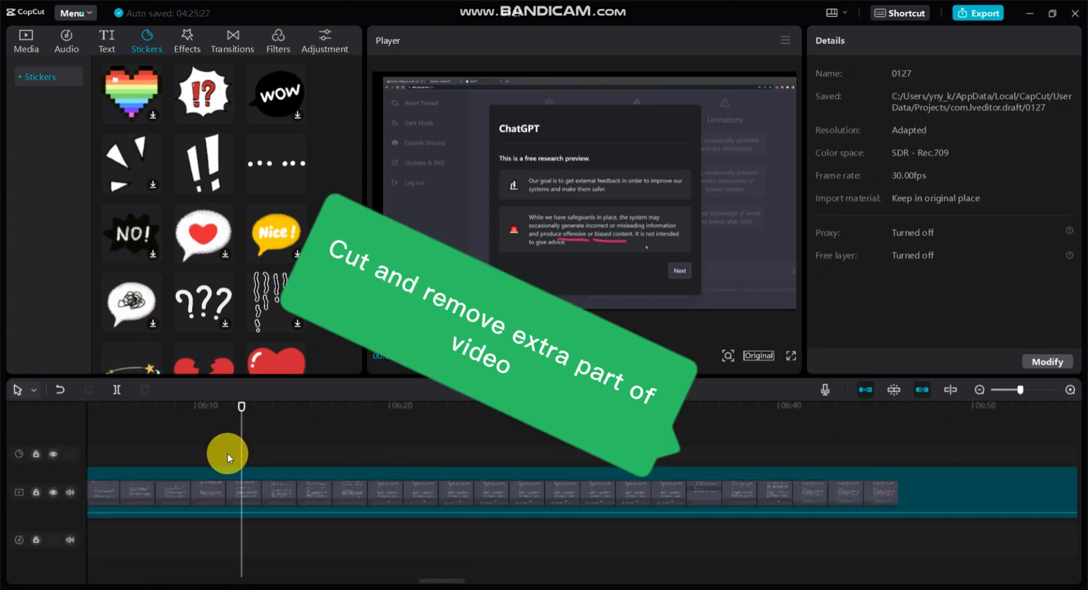
drag(242, 411, 115, 514)
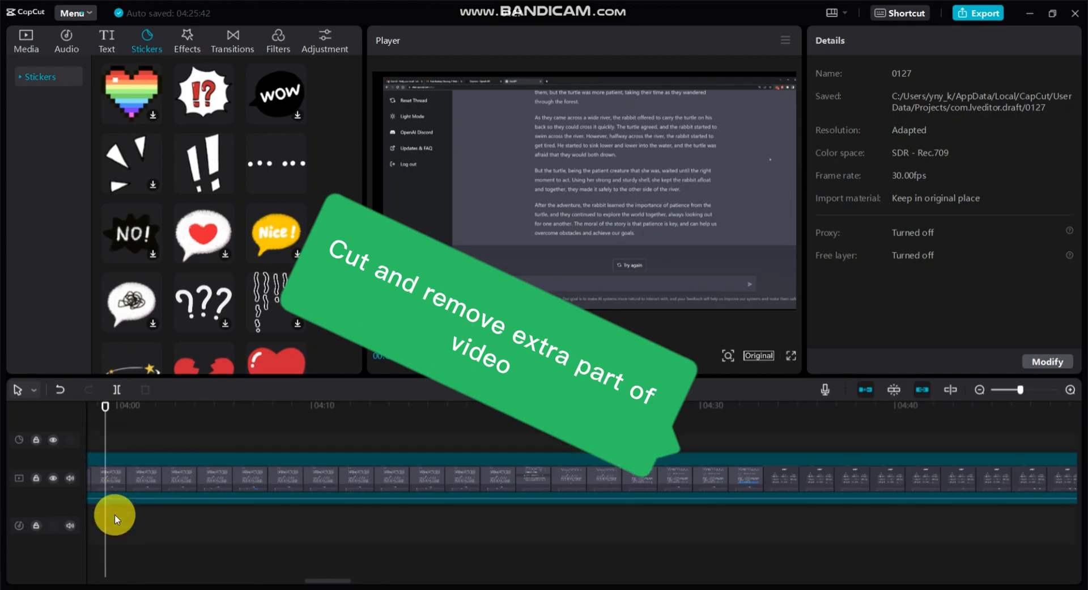
click(1008, 389)
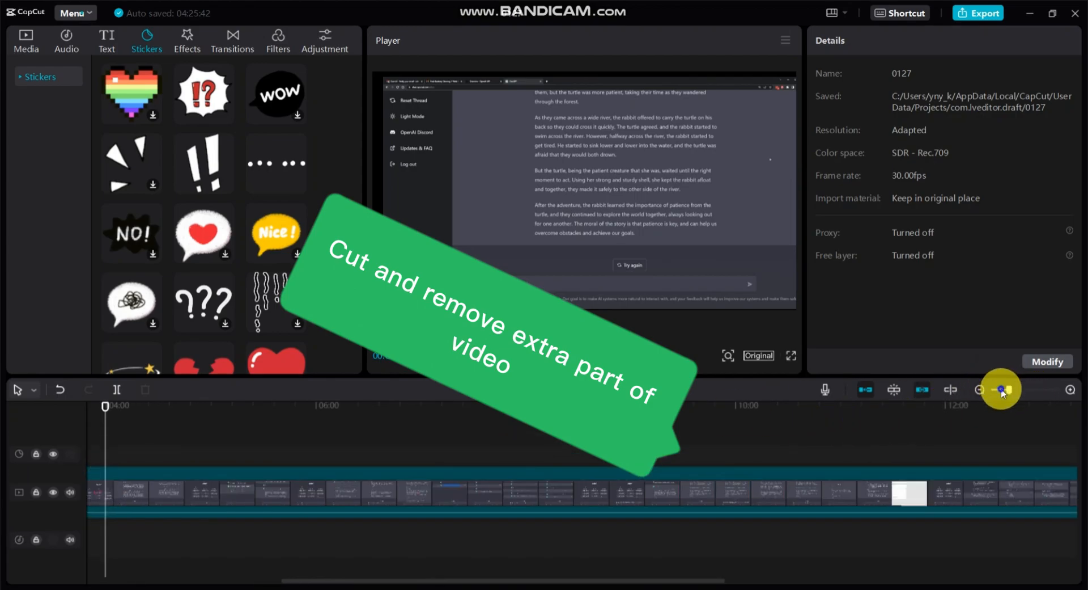
click(1001, 390)
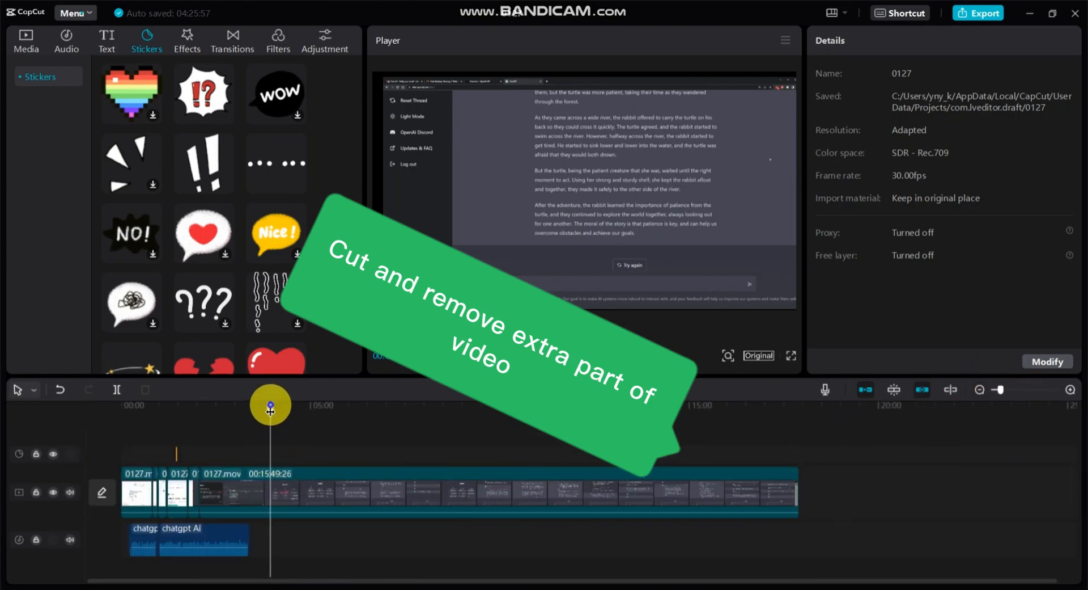
drag(263, 411, 255, 409)
click(117, 389)
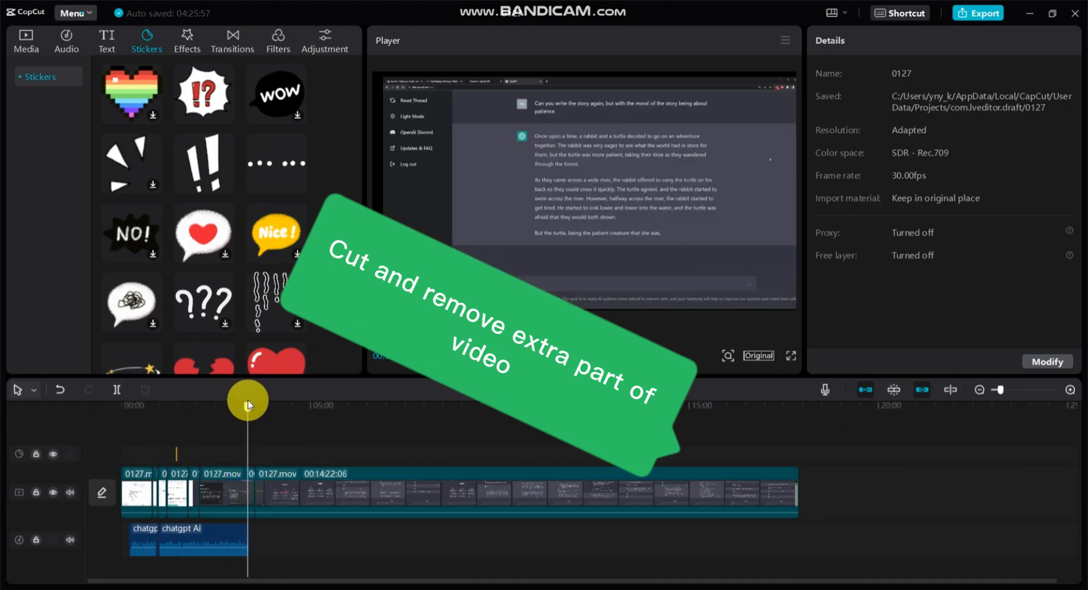
drag(249, 404, 250, 409)
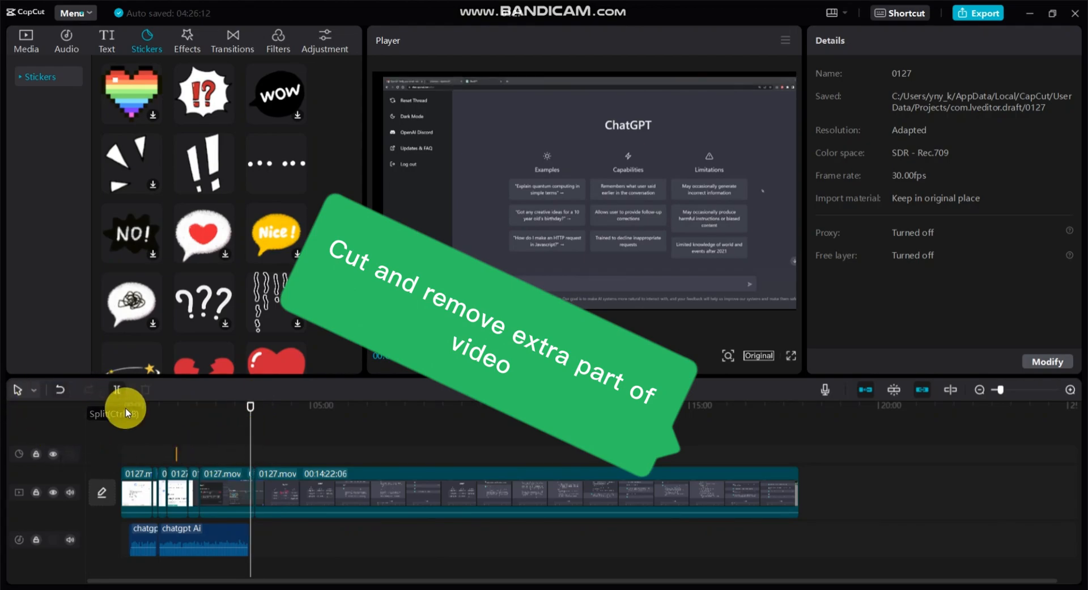
Split the long final 0127.mov clip at about 00:13:08 and 00:15:00.
drag(249, 411, 620, 411)
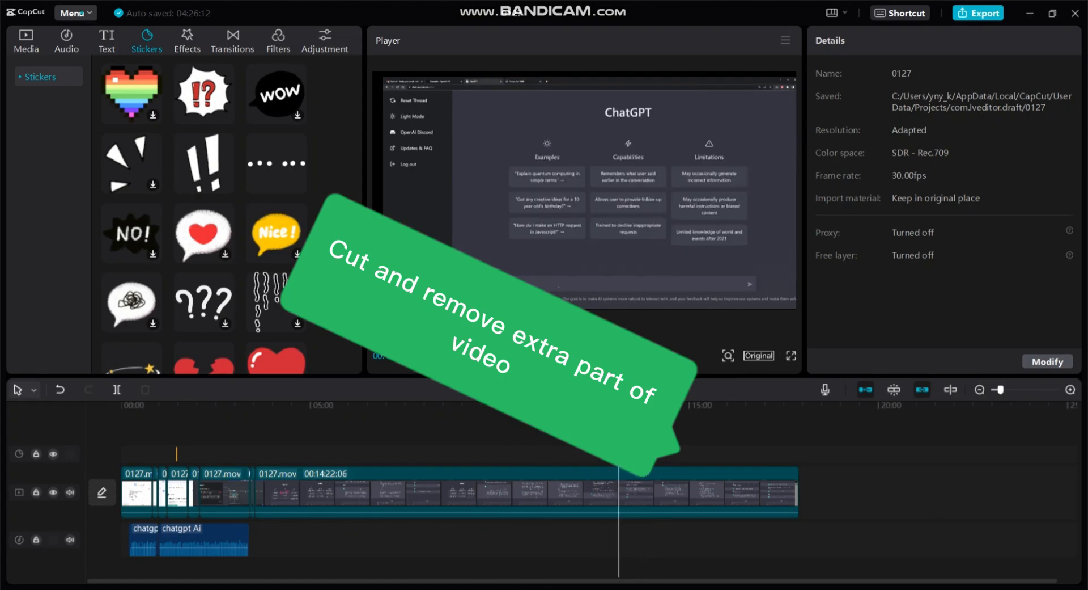
click(117, 389)
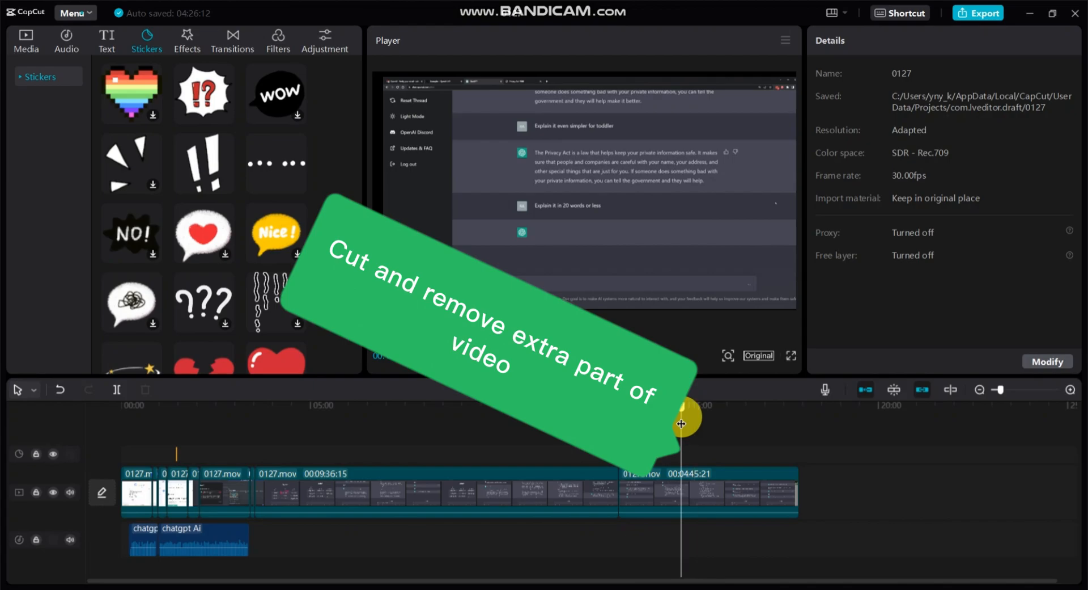
drag(682, 423, 687, 426)
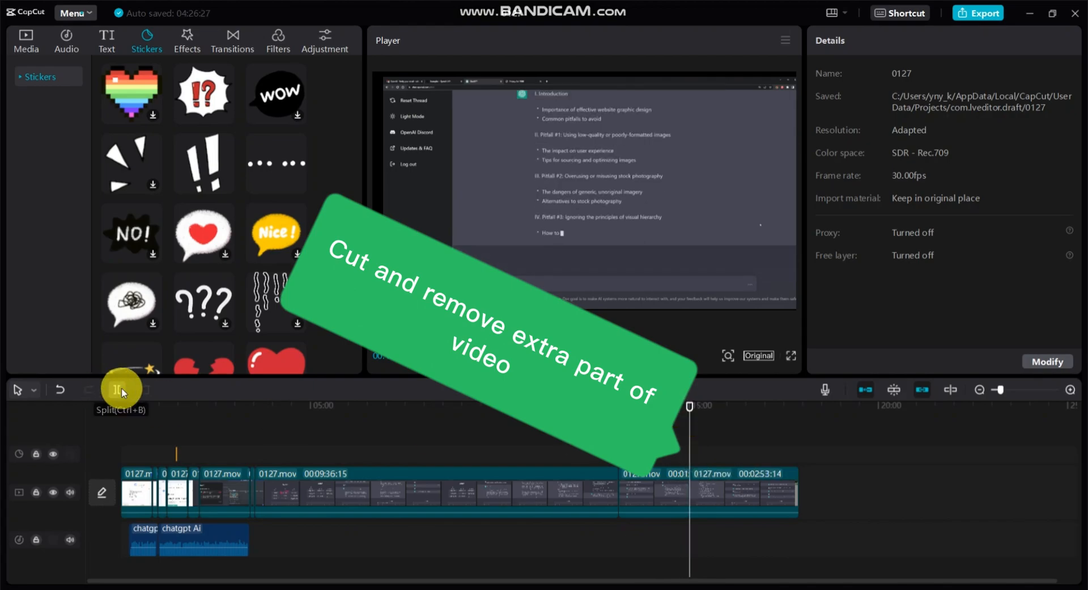
Delete the 00:09:36:15 segment of 0127.mov and the segment directly after it.
click(409, 493)
right_click(410, 492)
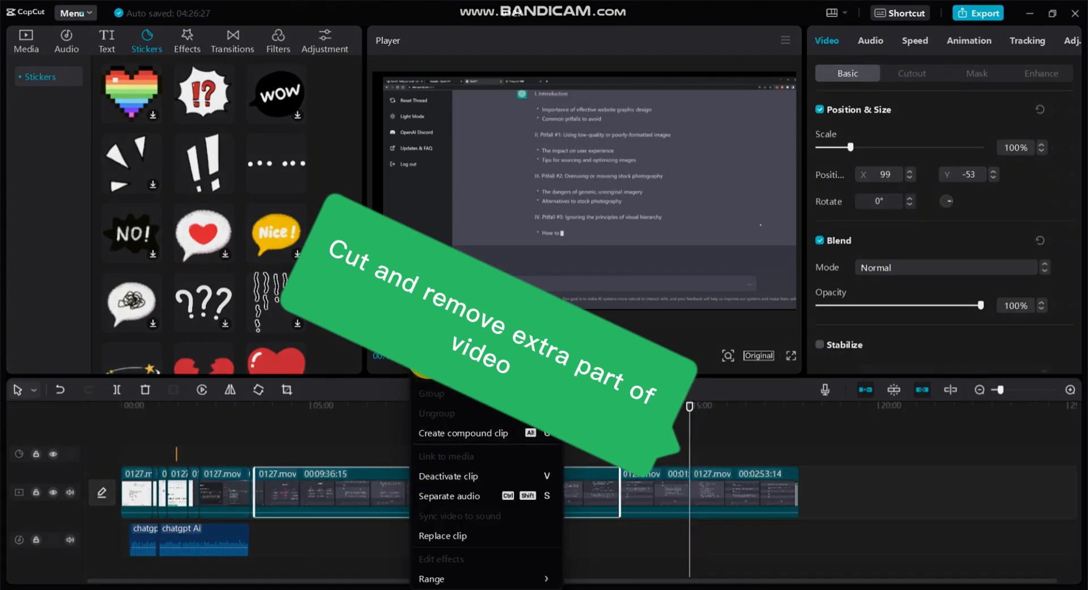
click(421, 374)
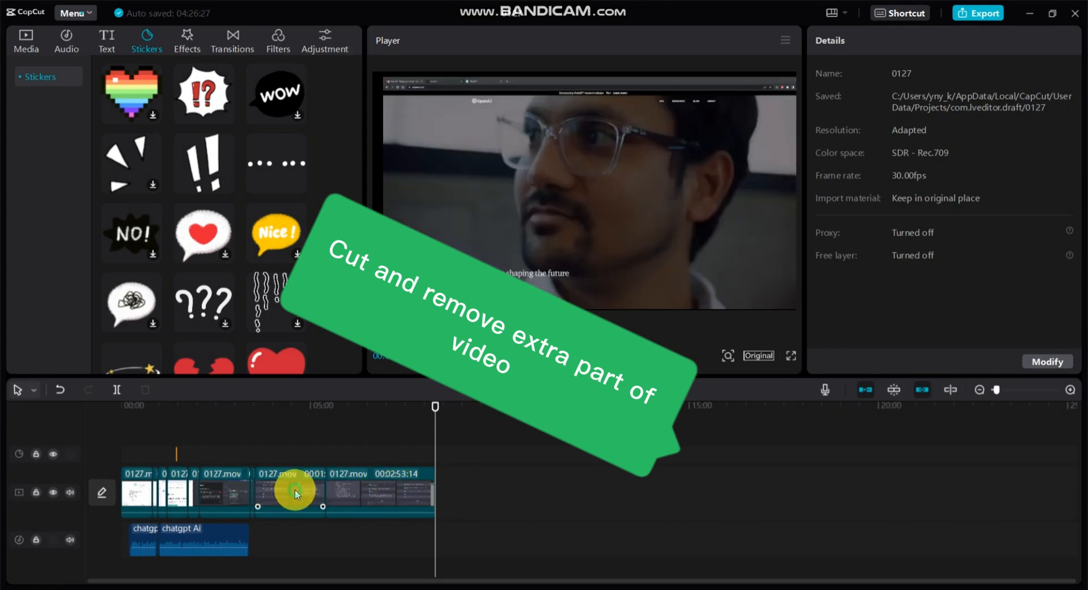
right_click(295, 492)
click(318, 348)
Split the last 0127.mov clip at about 00:05:17, where the back-to-English prompt is being typed.
click(226, 499)
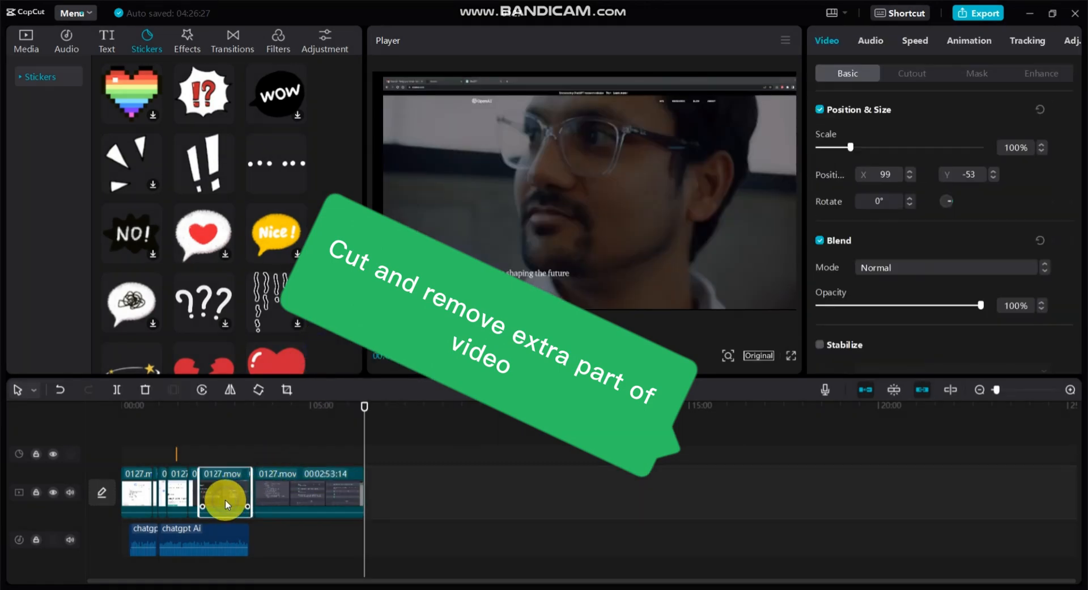
drag(368, 407, 322, 405)
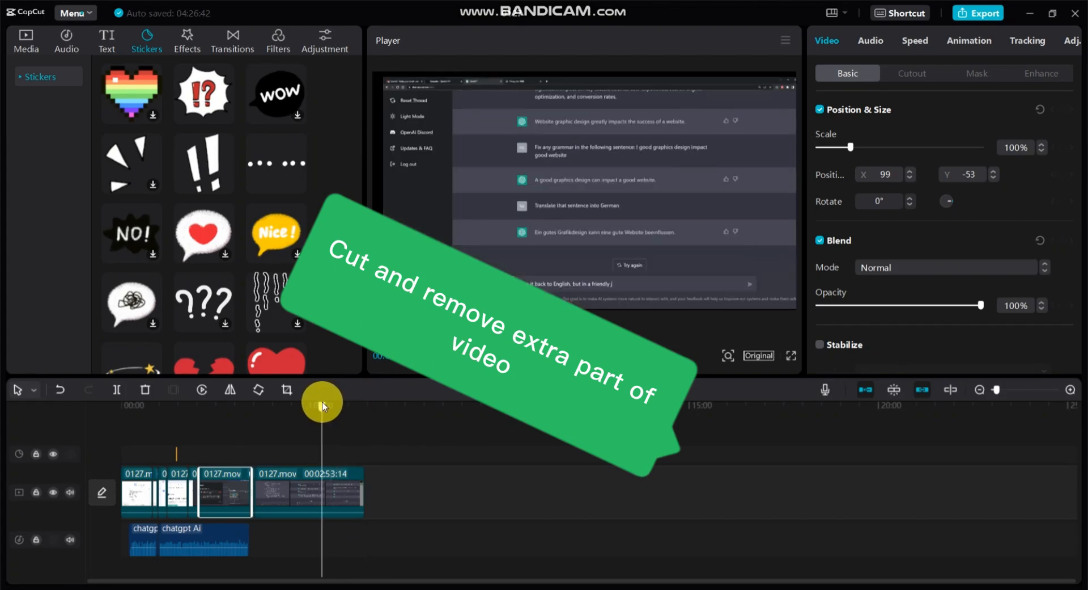
click(117, 388)
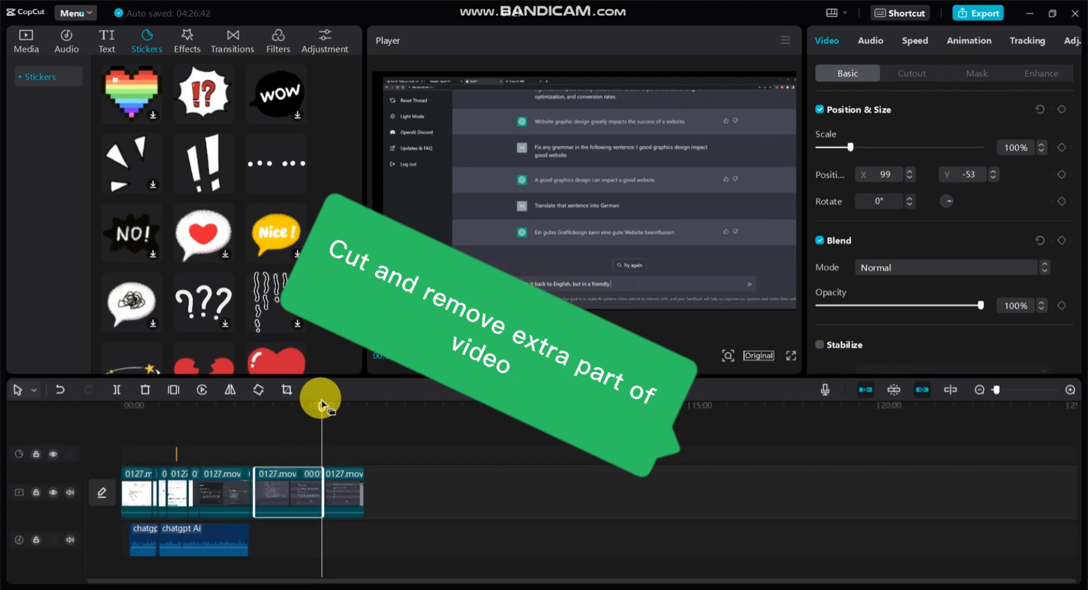
Mirror the 0127.mov clip containing the Discord footage and split it at about 00:02:38.
drag(321, 402, 204, 404)
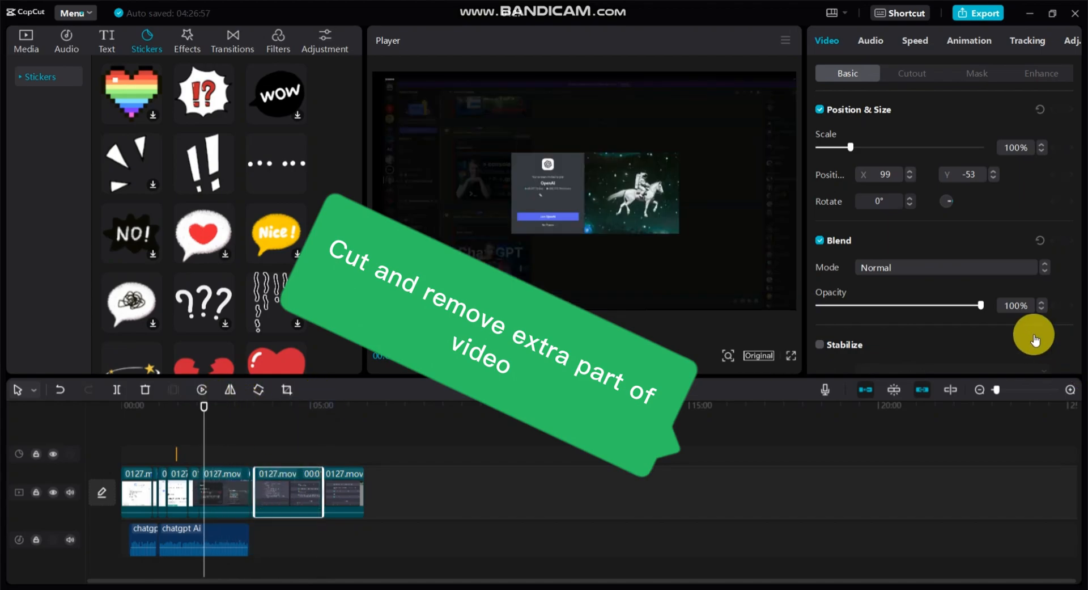
click(1027, 390)
mouse_move(444, 581)
mouse_down()
mouse_move(87, 578)
mouse_move(437, 578)
mouse_move(284, 533)
mouse_move(446, 579)
mouse_move(426, 575)
mouse_up()
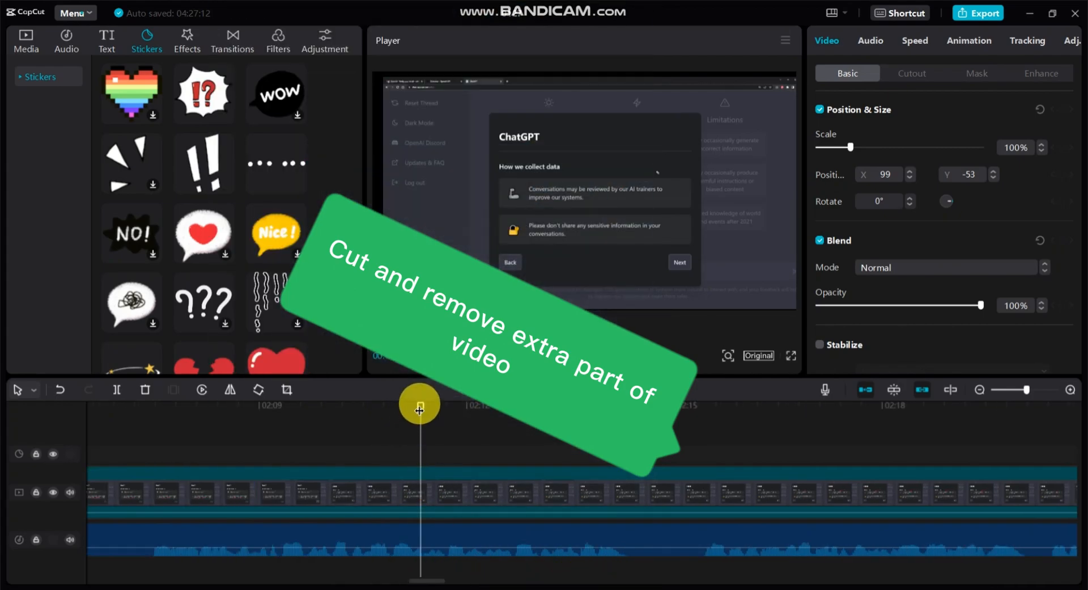
drag(367, 437, 292, 479)
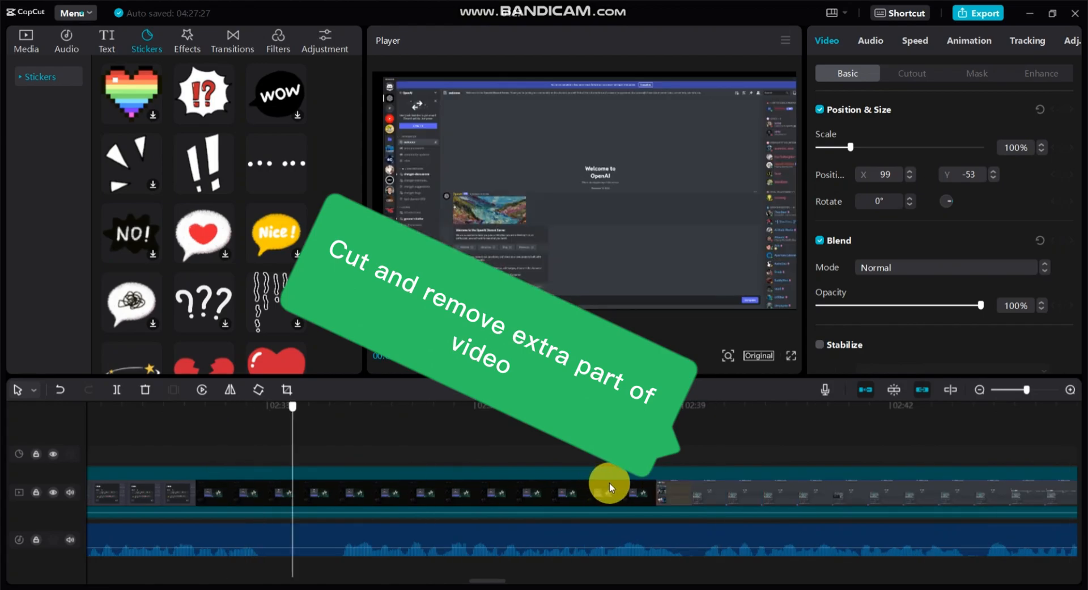
drag(652, 482, 657, 483)
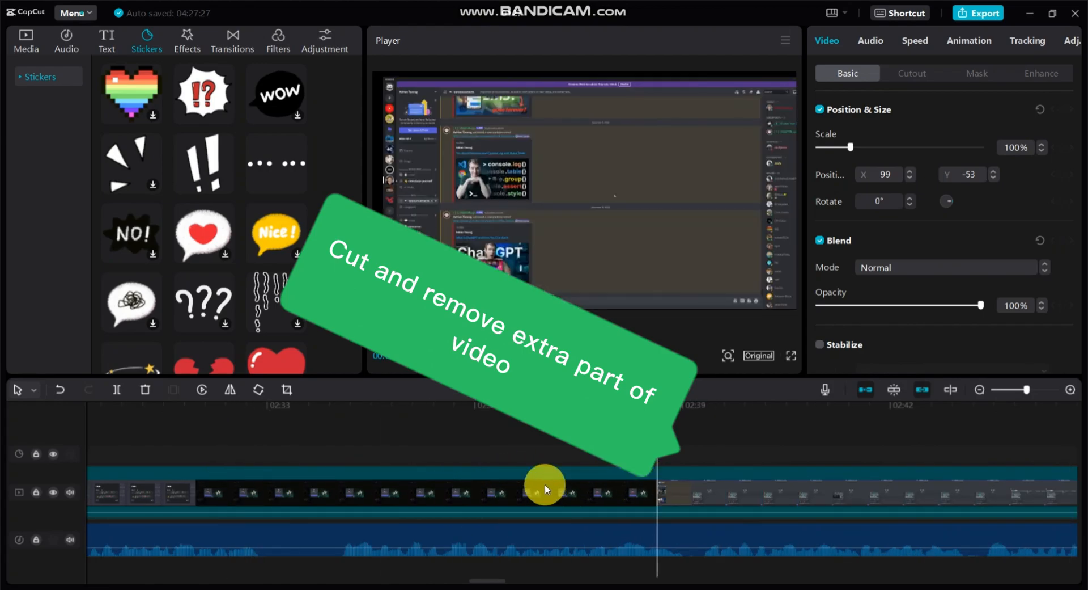
click(232, 390)
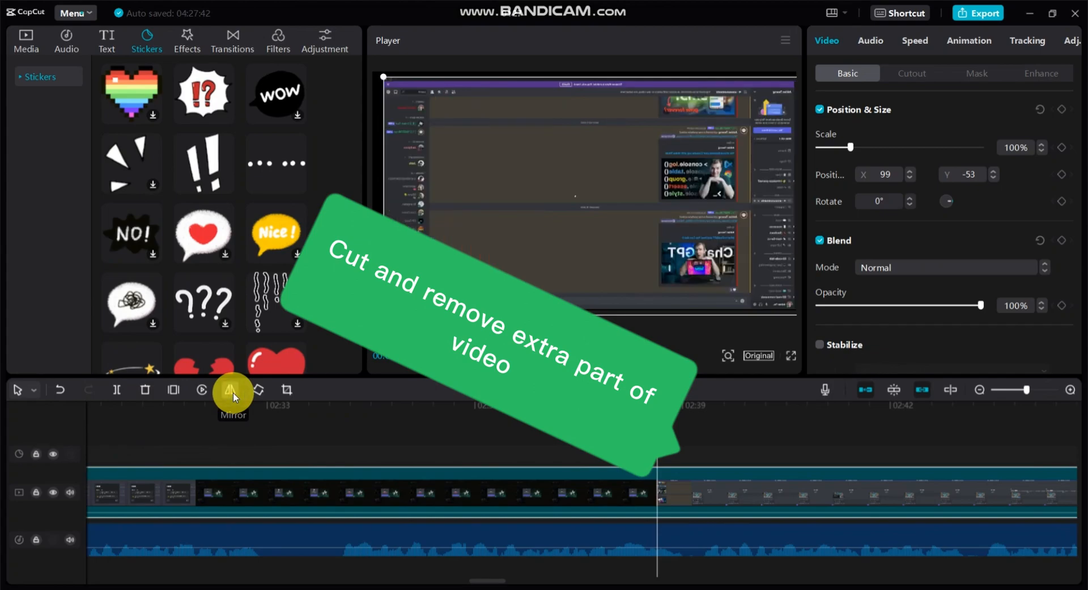
click(117, 390)
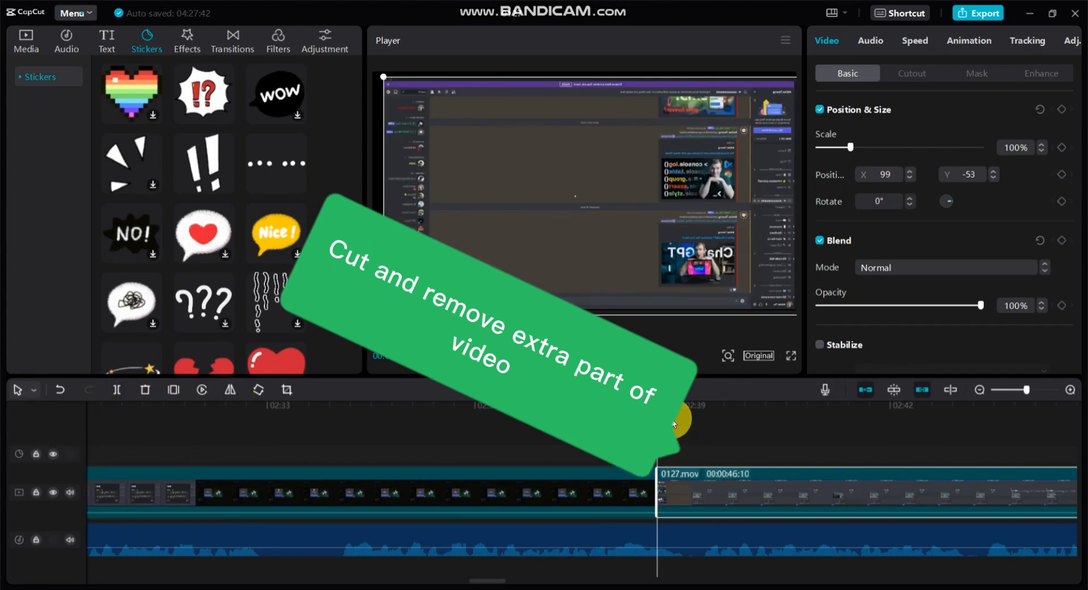
Split the mirrored clip at 00:02:51:11 and delete the segment between this cut and the previous one.
drag(674, 413, 966, 431)
click(783, 462)
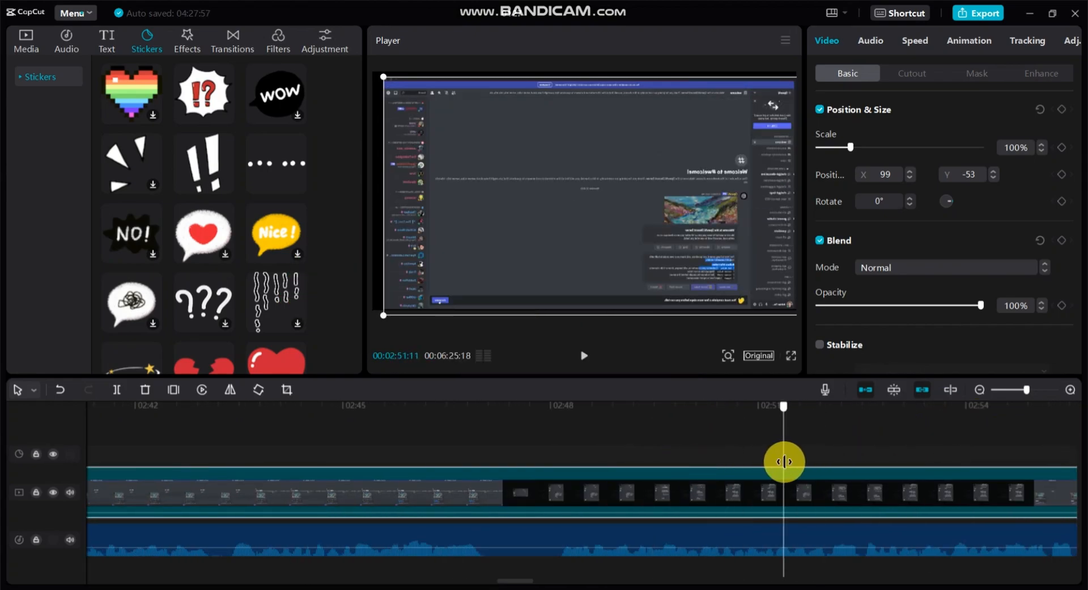
click(115, 390)
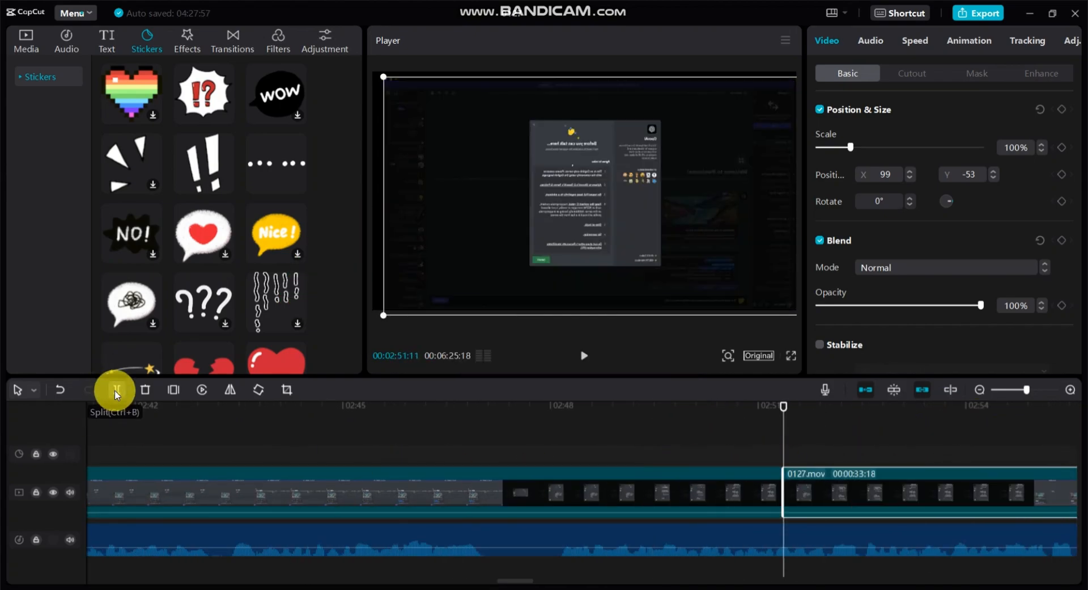
click(534, 495)
right_click(536, 497)
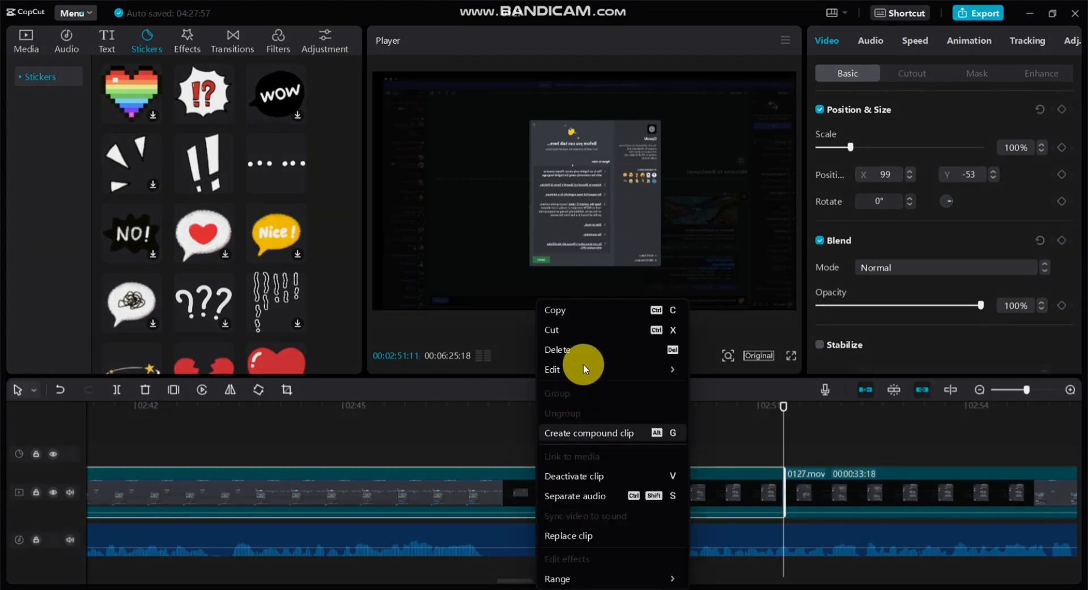
click(572, 349)
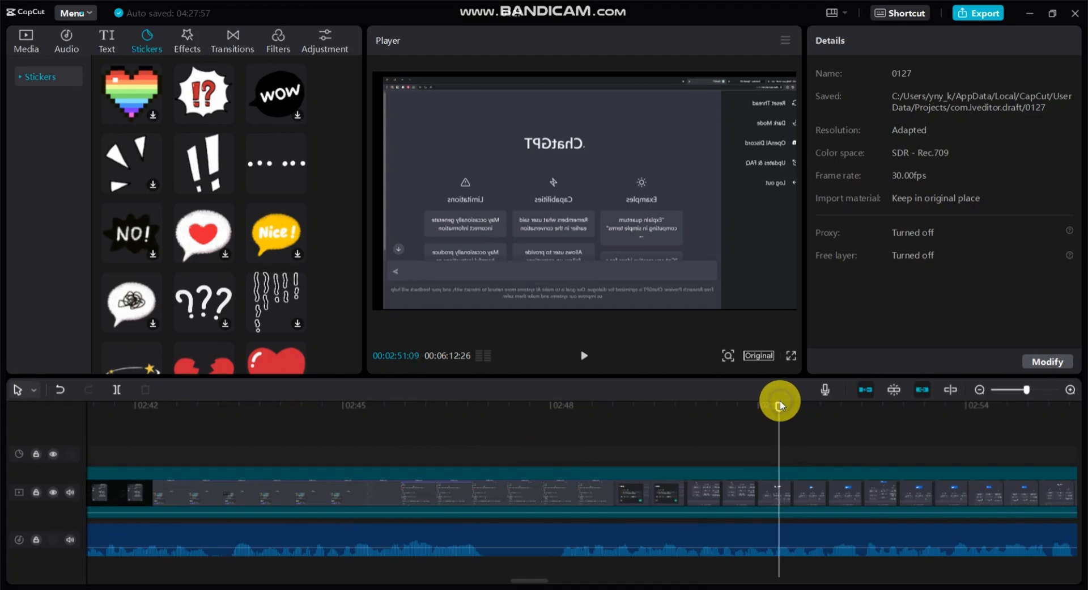
Delete the short 0127.mov segment between the end of the audio and 00:03:25, plus the segment directly before it.
drag(779, 408, 1075, 406)
drag(595, 493, 814, 498)
click(356, 491)
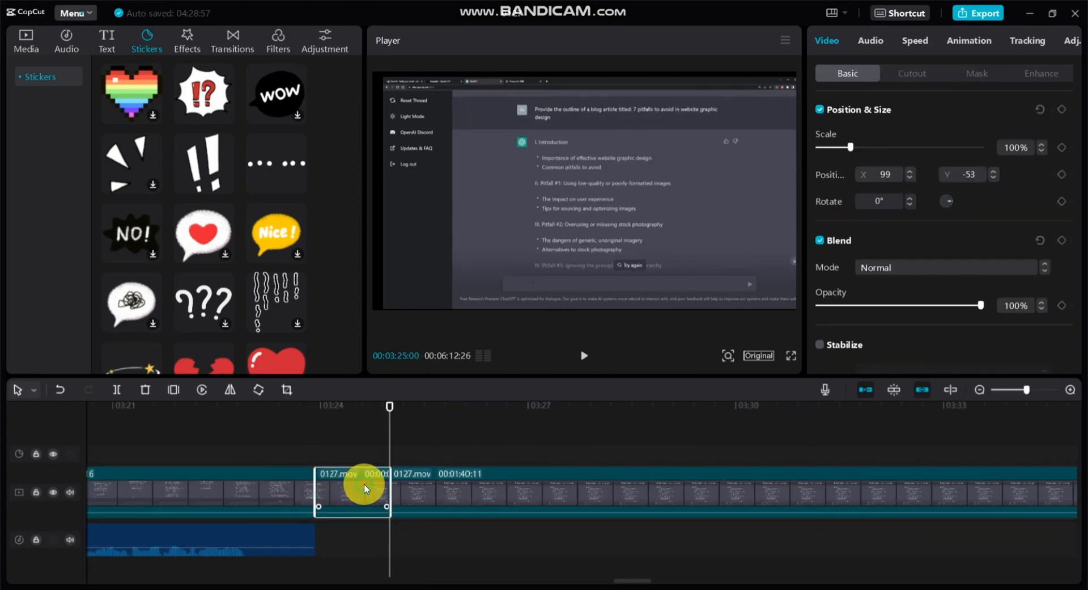
right_click(365, 487)
click(393, 346)
right_click(257, 497)
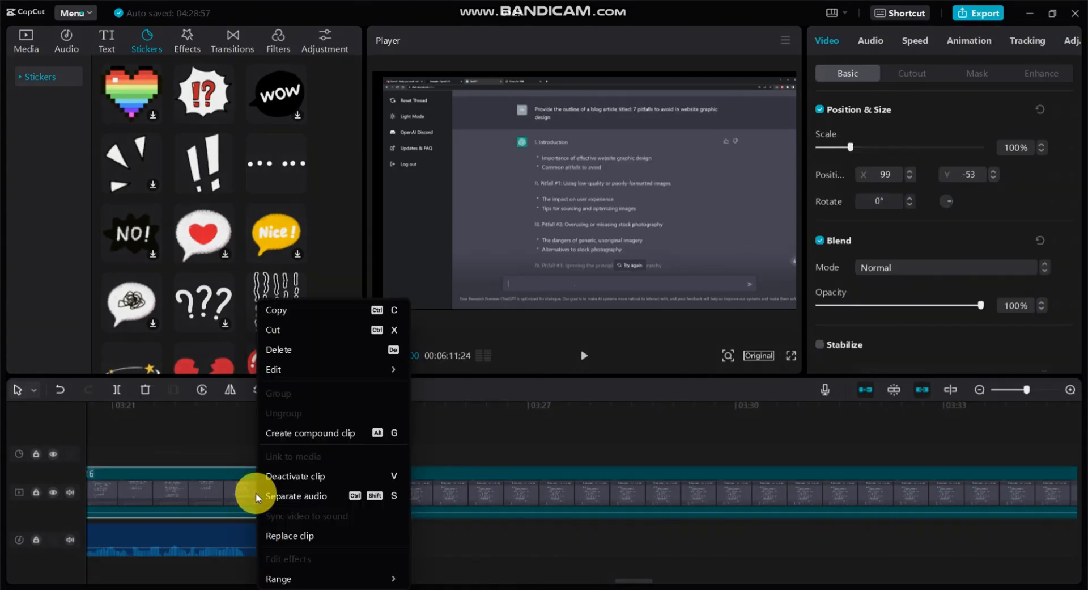
click(277, 348)
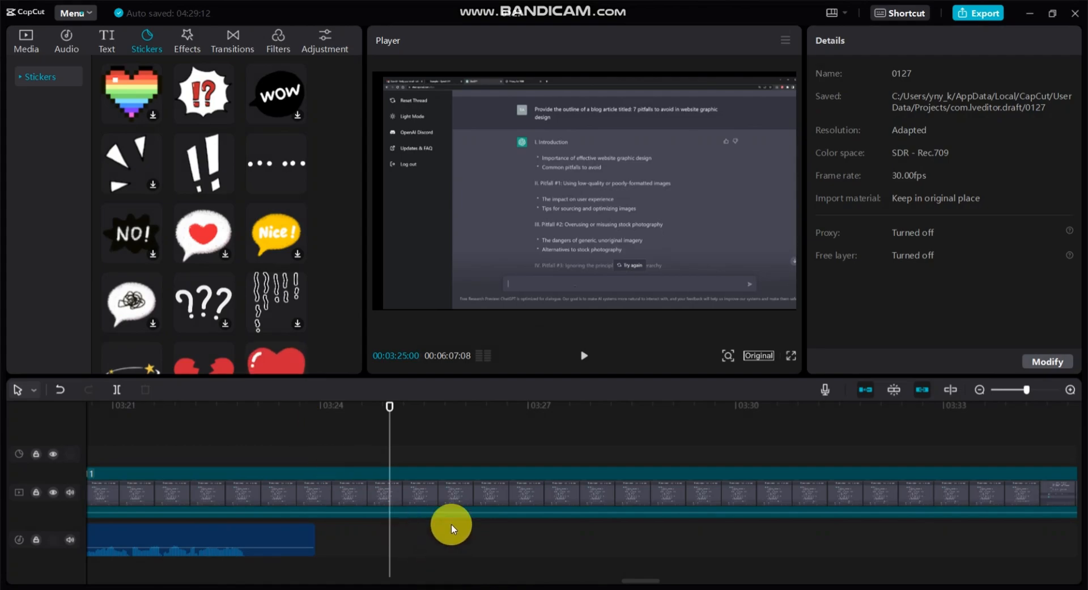
Try to split the mirrored 0127.mov clip at 00:02:21:02, where the data collection notice is underlined.
drag(634, 585, 458, 576)
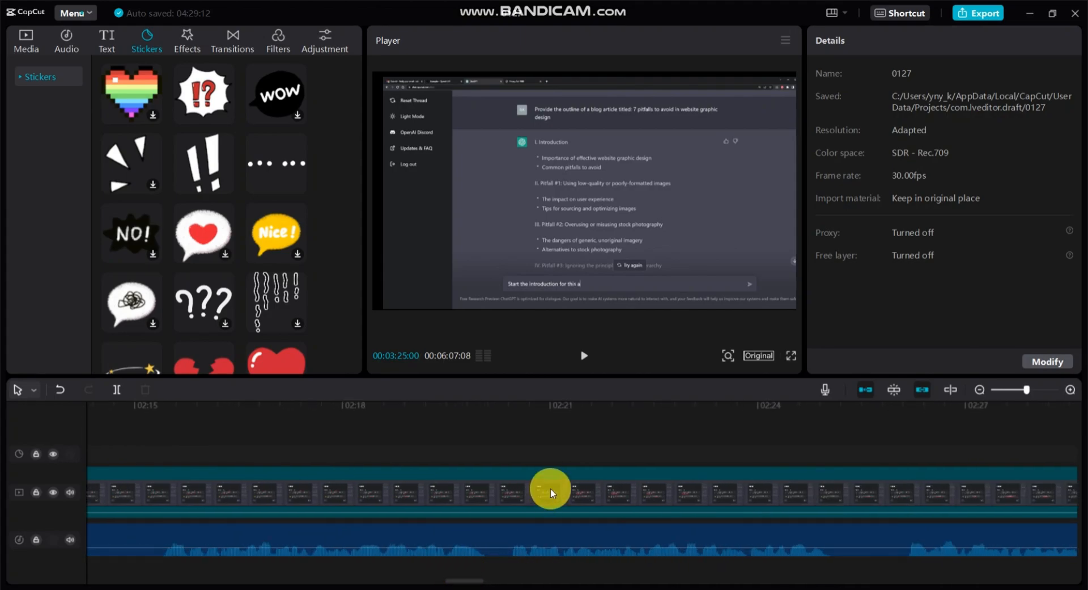
click(554, 446)
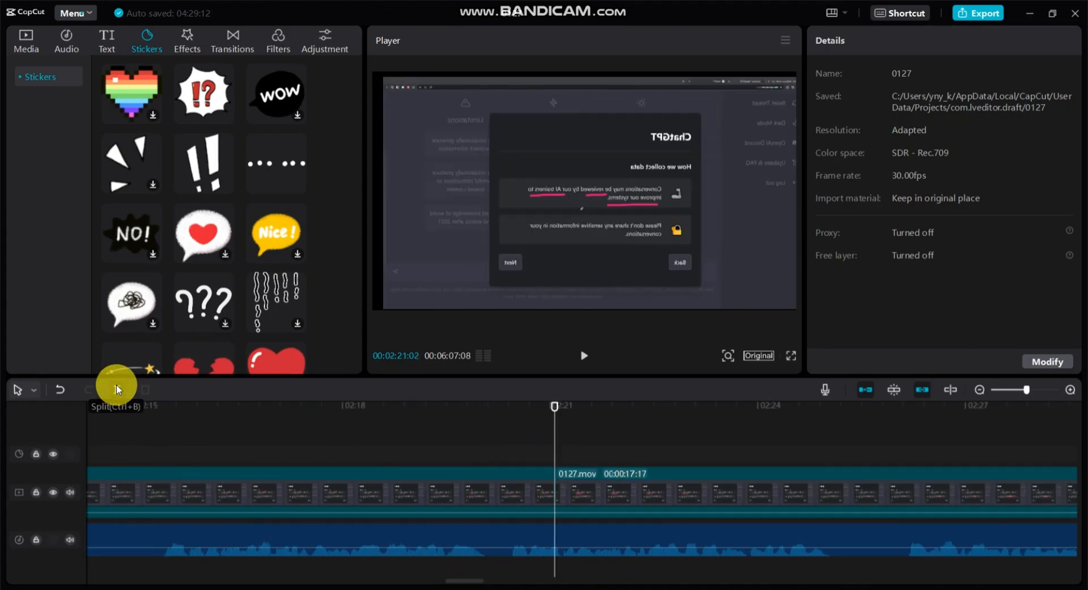
Dock the timeline back beneath the player and reduce its height.
drag(560, 398, 643, 443)
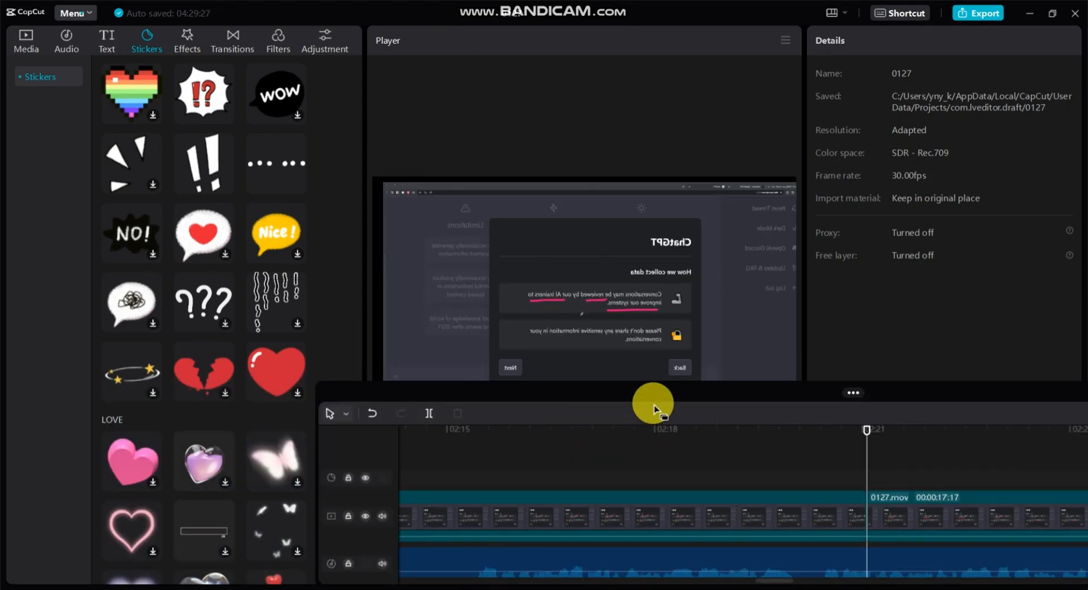
drag(773, 392, 454, 385)
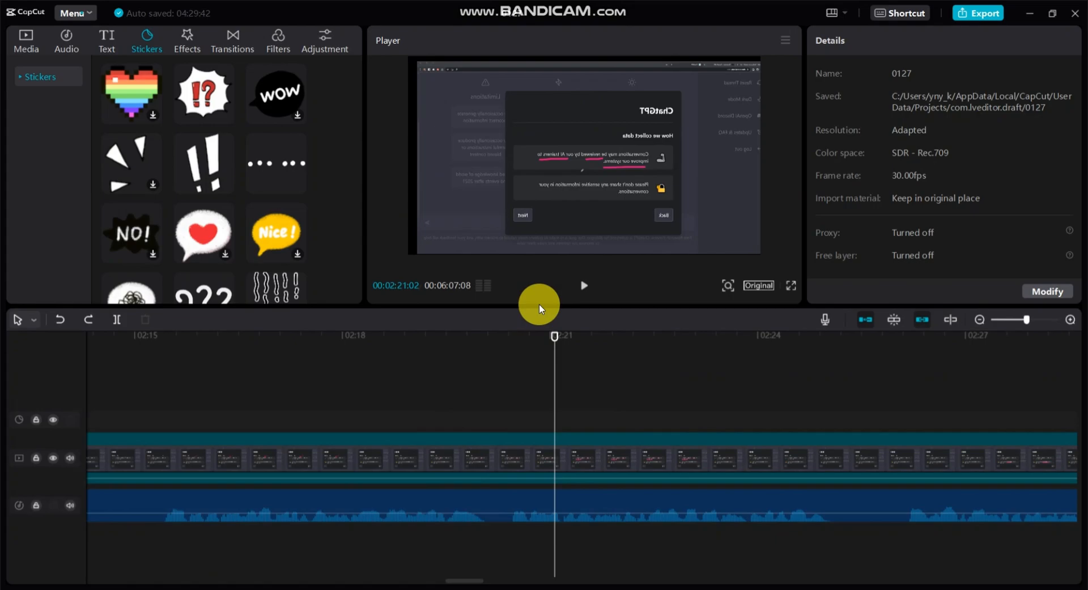
drag(538, 308, 531, 419)
Examine the available video effects, transitions, filters and colour adjustment options.
click(187, 39)
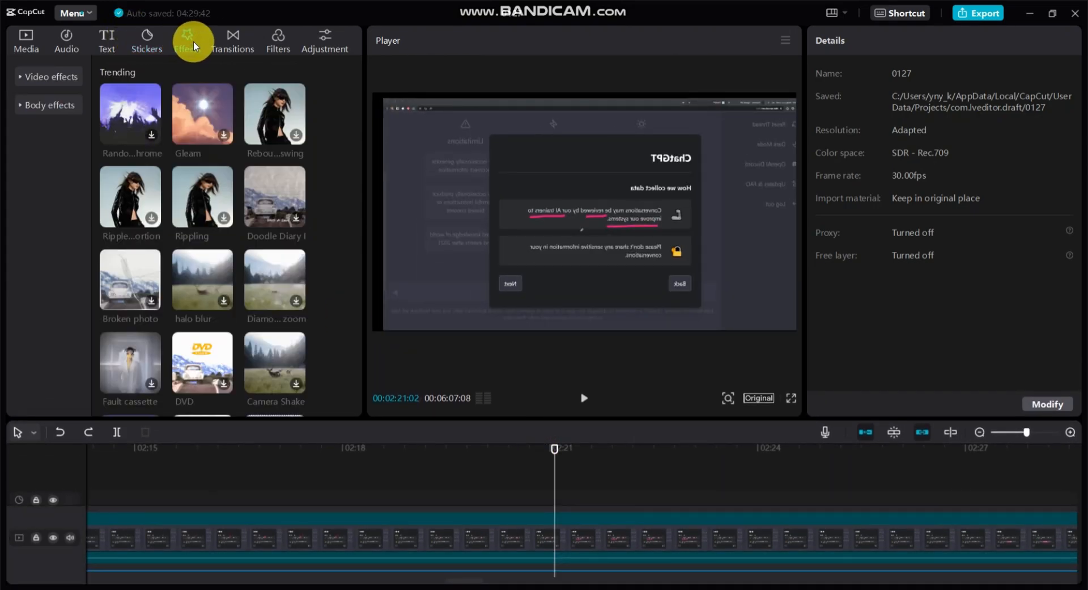
click(230, 44)
scroll(250, 210, down, 5)
scroll(250, 209, up, 5)
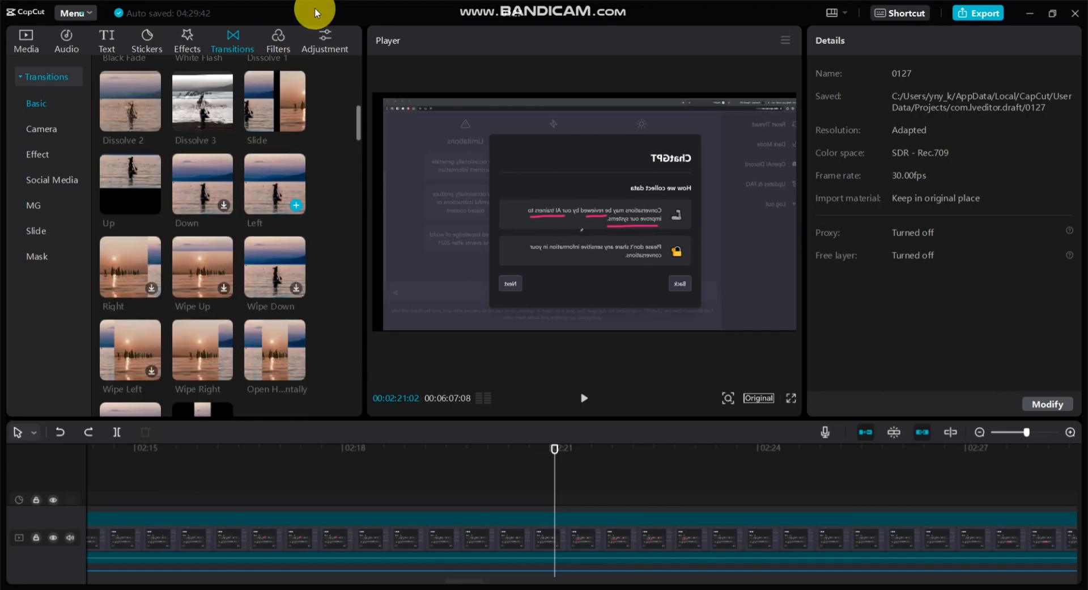
click(278, 36)
scroll(182, 274, down, 3)
scroll(181, 274, up, 3)
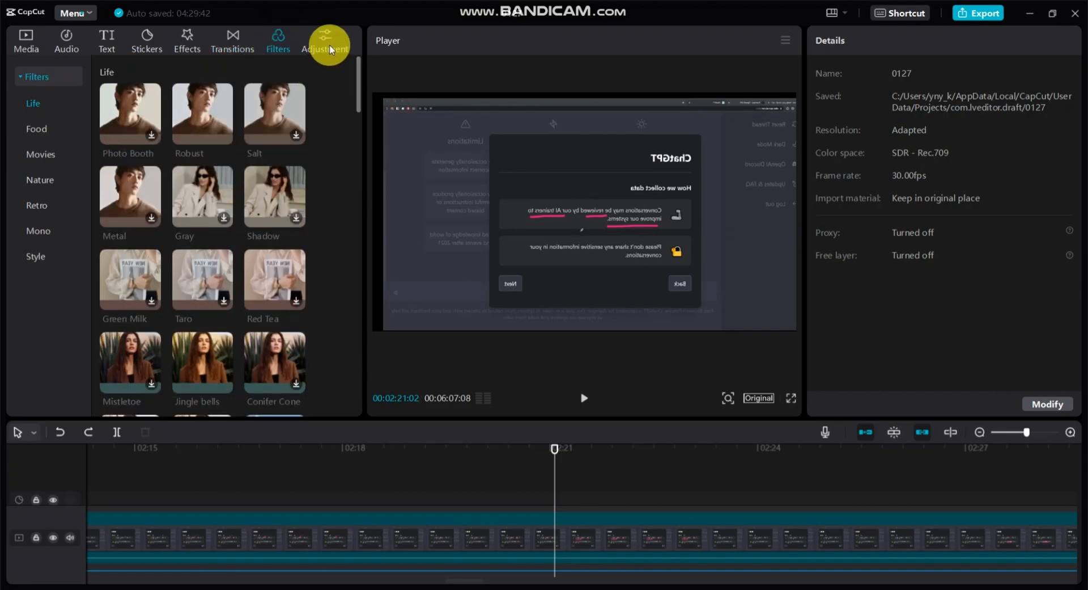
click(329, 48)
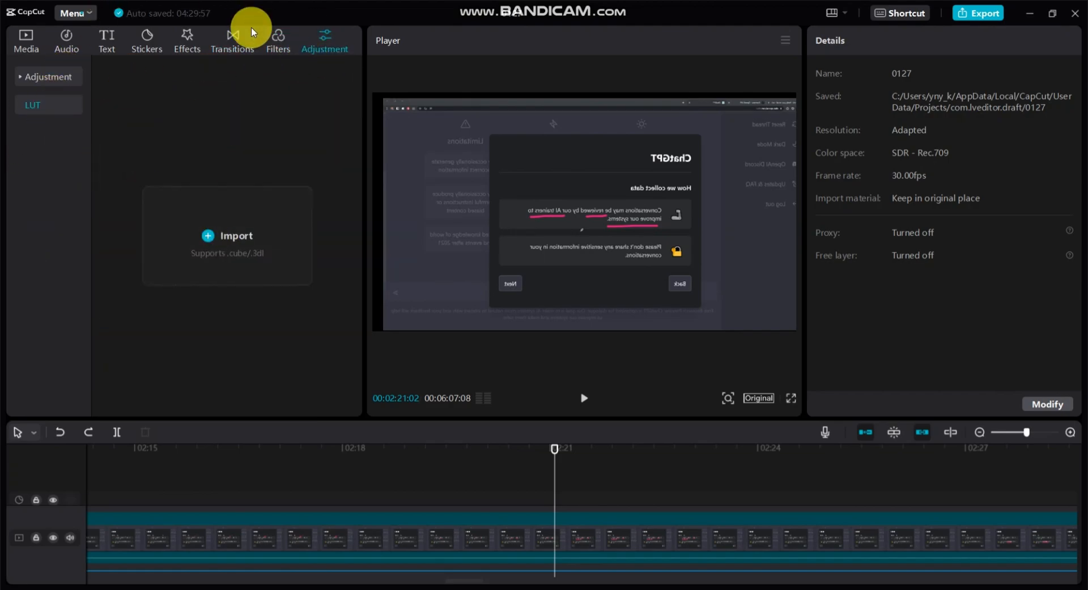
click(230, 45)
click(177, 41)
click(145, 41)
Examine the text templates in the title, subtitle, favorites and social media categories, previewing the blue subscribe template.
click(107, 37)
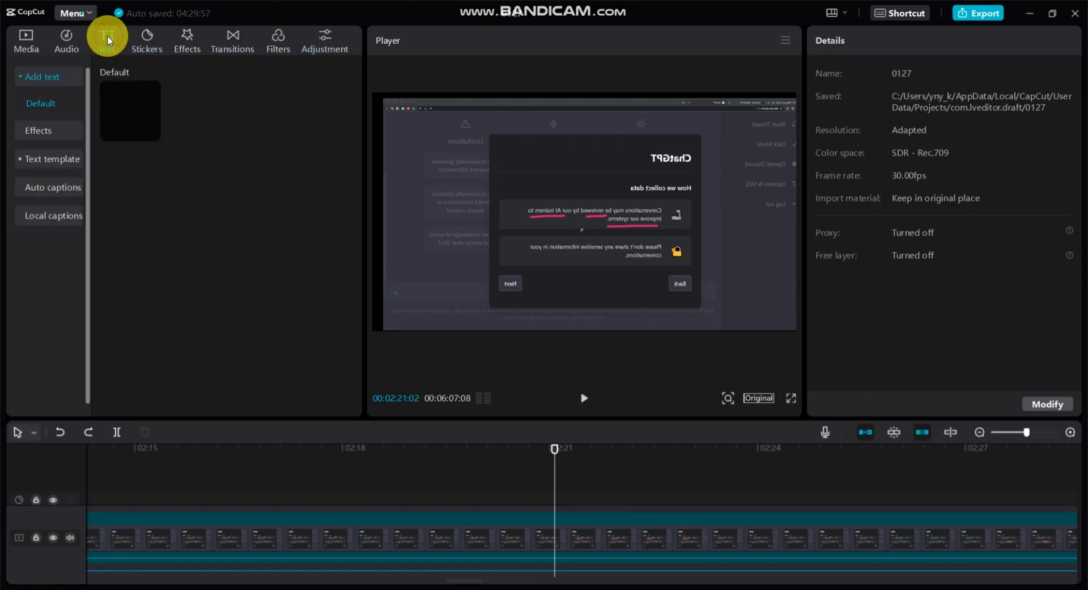
click(40, 157)
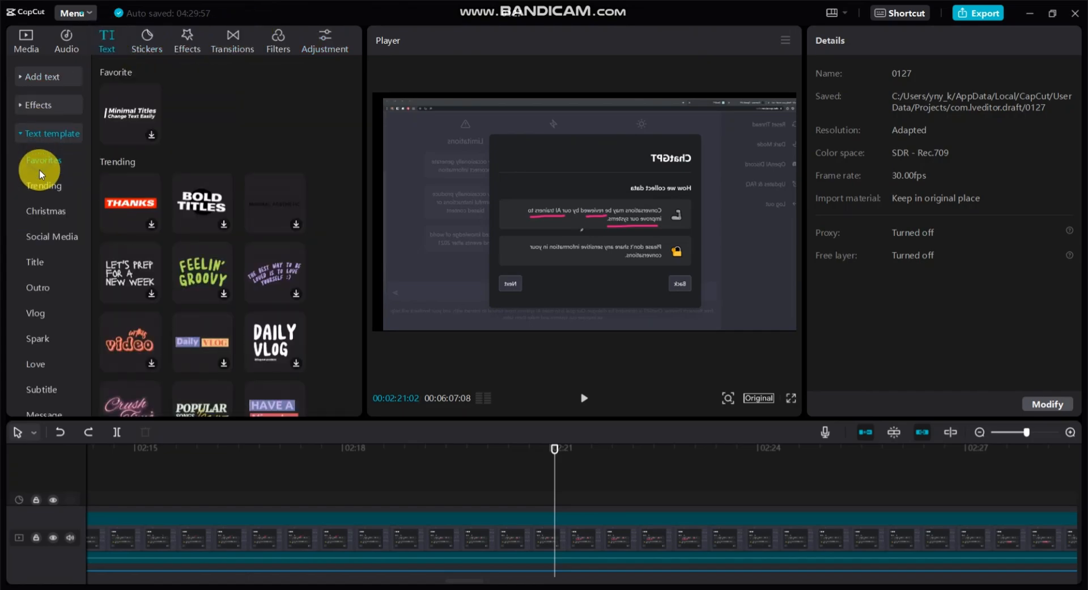
click(36, 263)
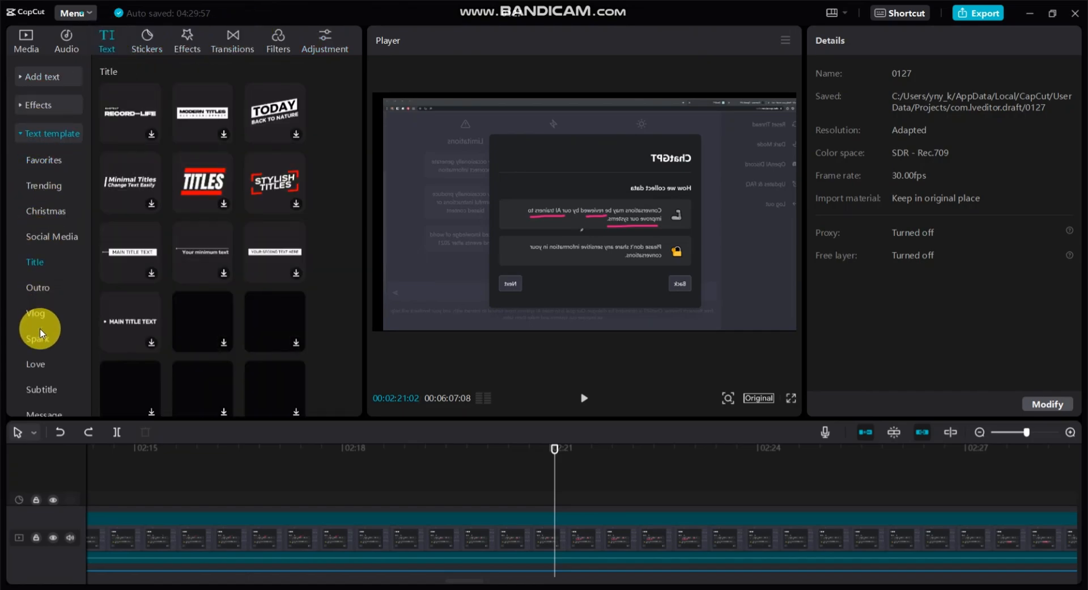
click(35, 390)
click(46, 161)
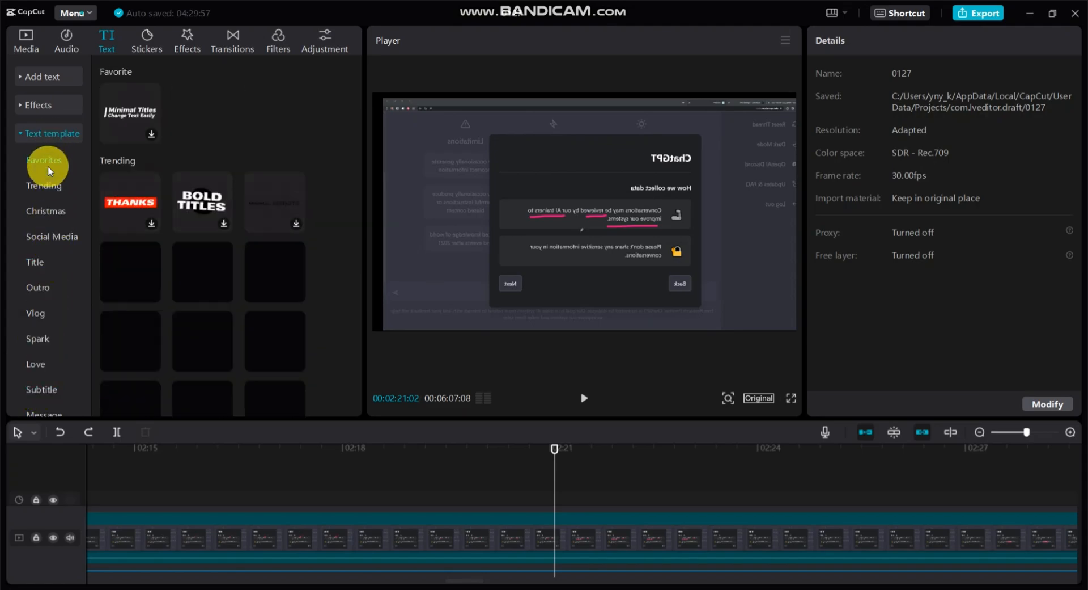
click(48, 263)
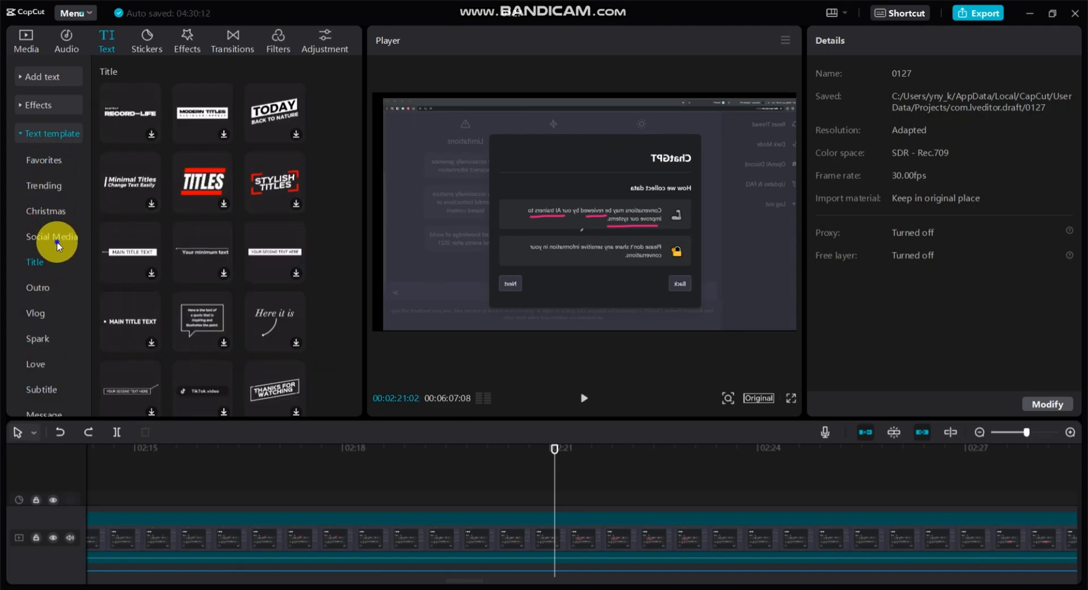
click(57, 242)
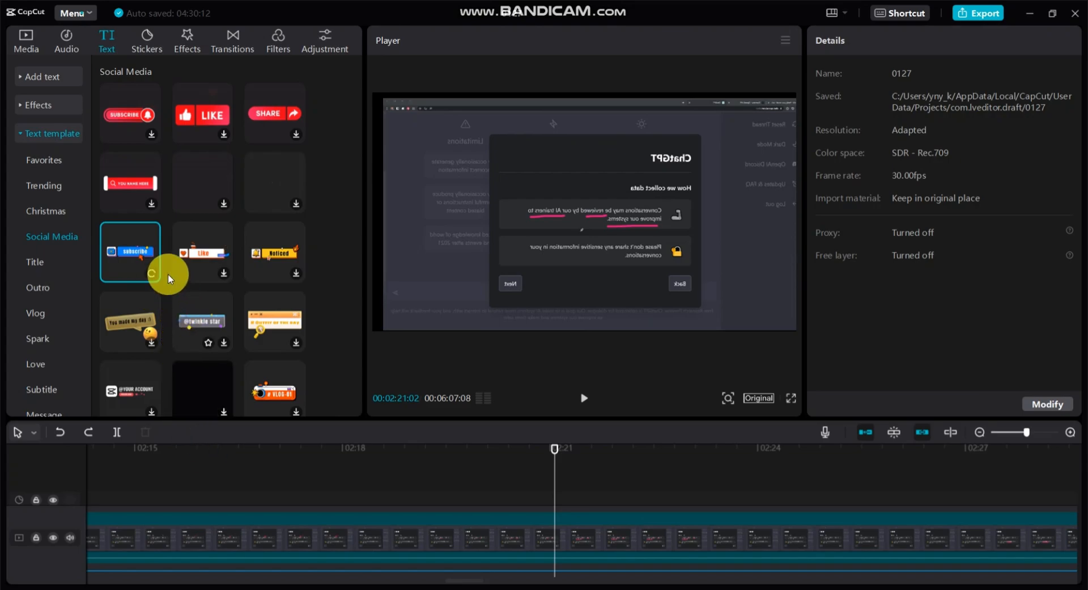
scroll(164, 270, down, 5)
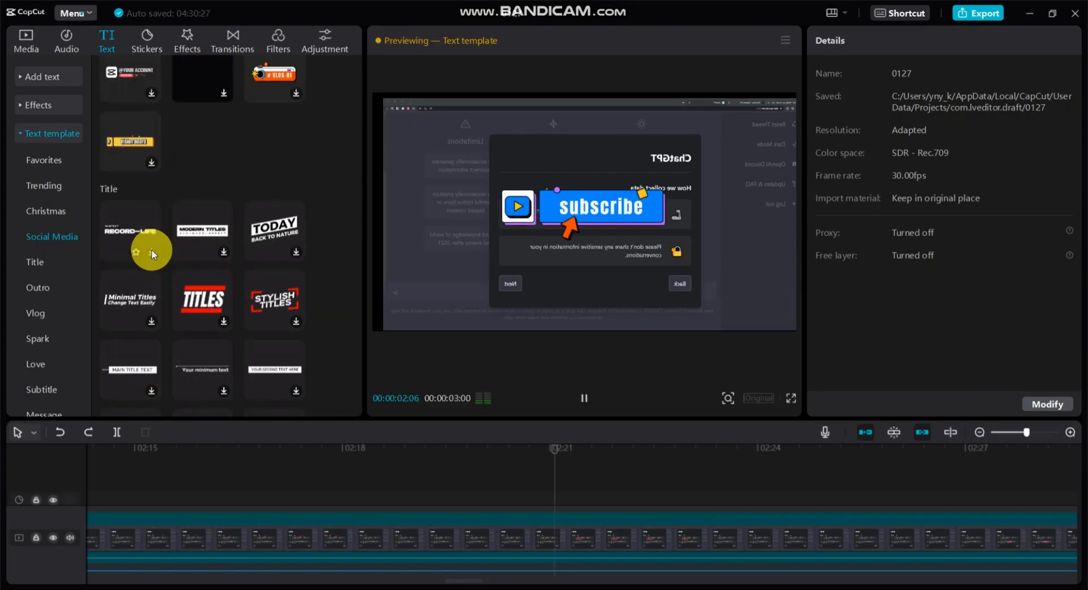
scroll(257, 323, up, 5)
scroll(256, 323, up, 3)
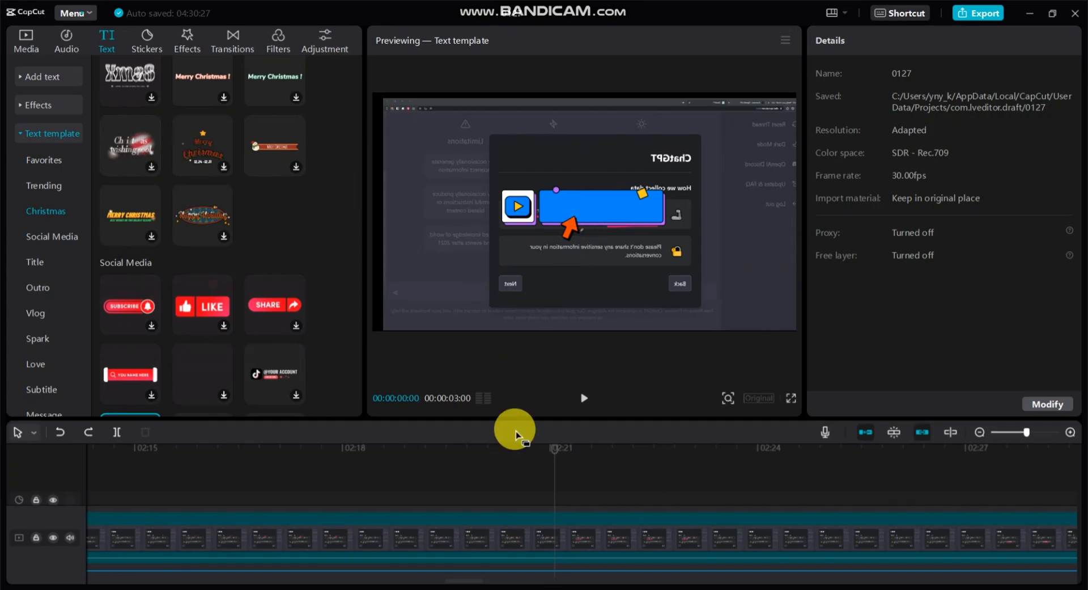
Split the 0127.mov clip at 00:02:18:09 and add the red SUBSCRIBE bell text template there.
click(548, 455)
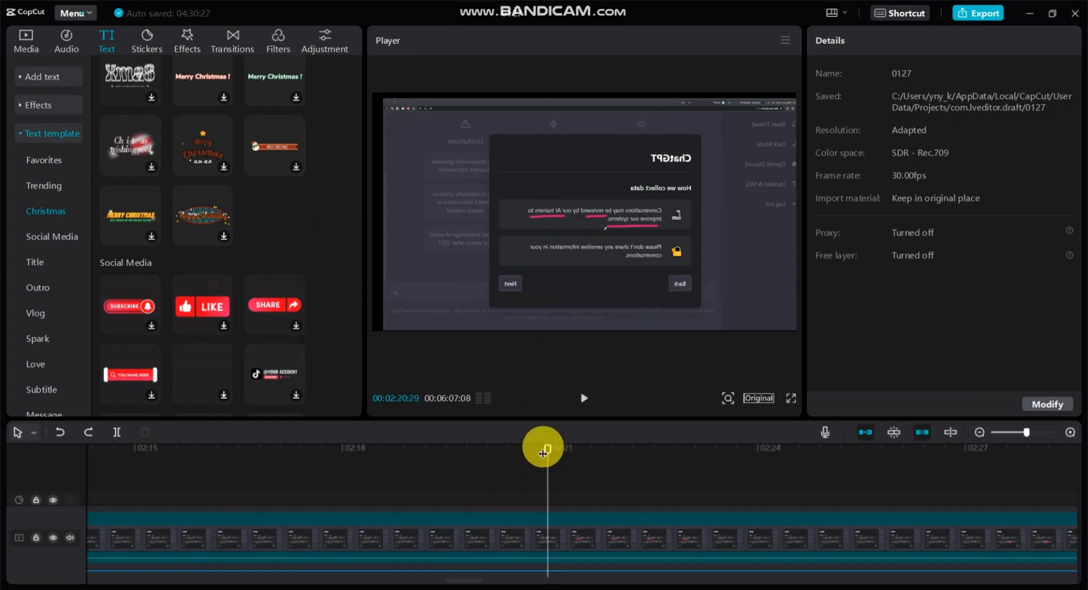
scroll(122, 290, up, 1)
scroll(125, 288, down, 3)
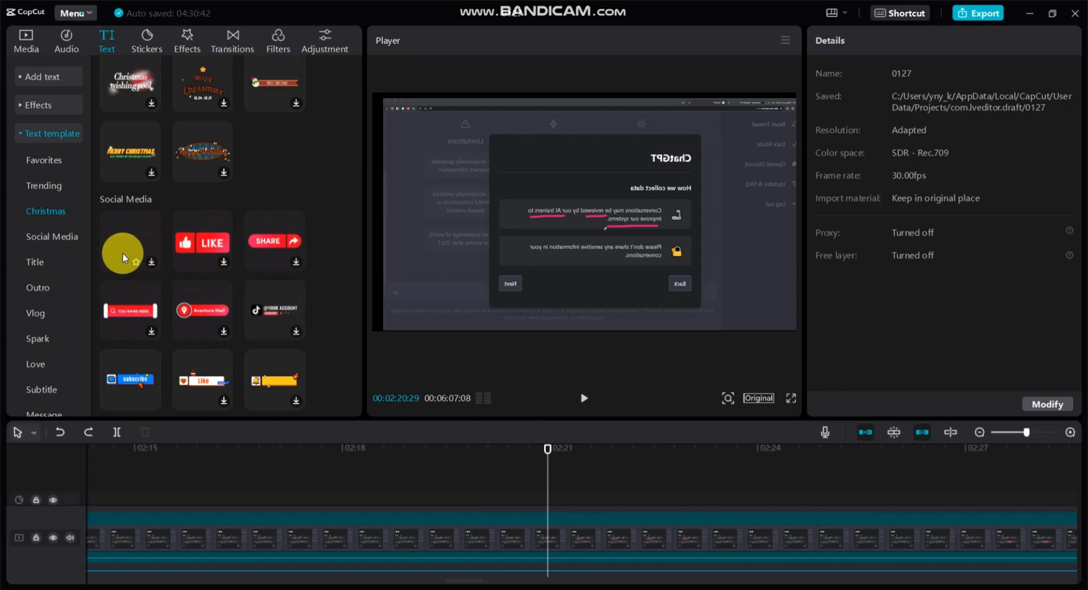
scroll(544, 471, down, 2)
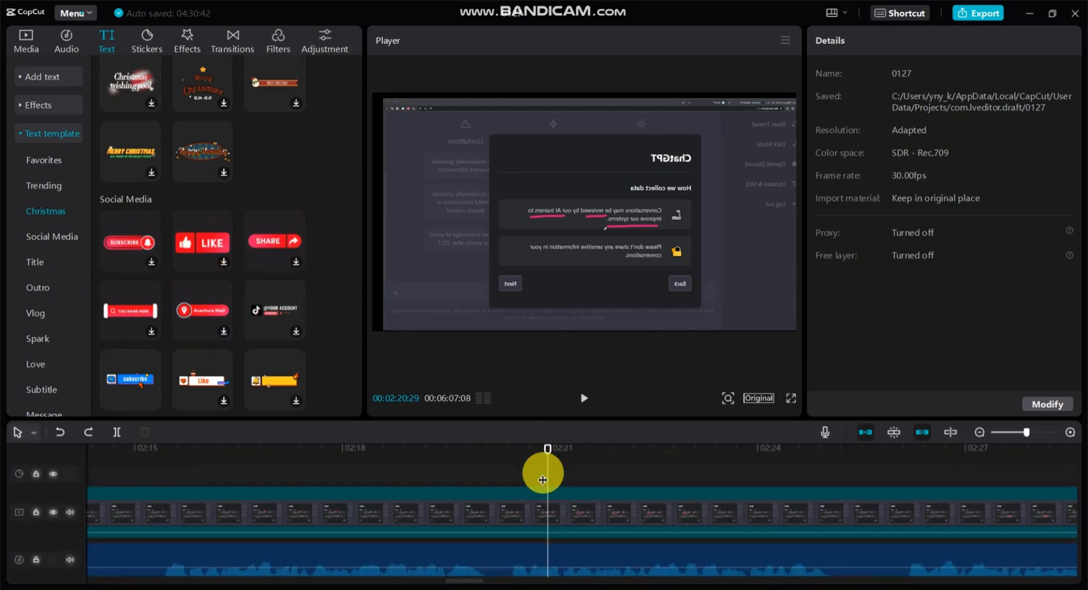
click(363, 449)
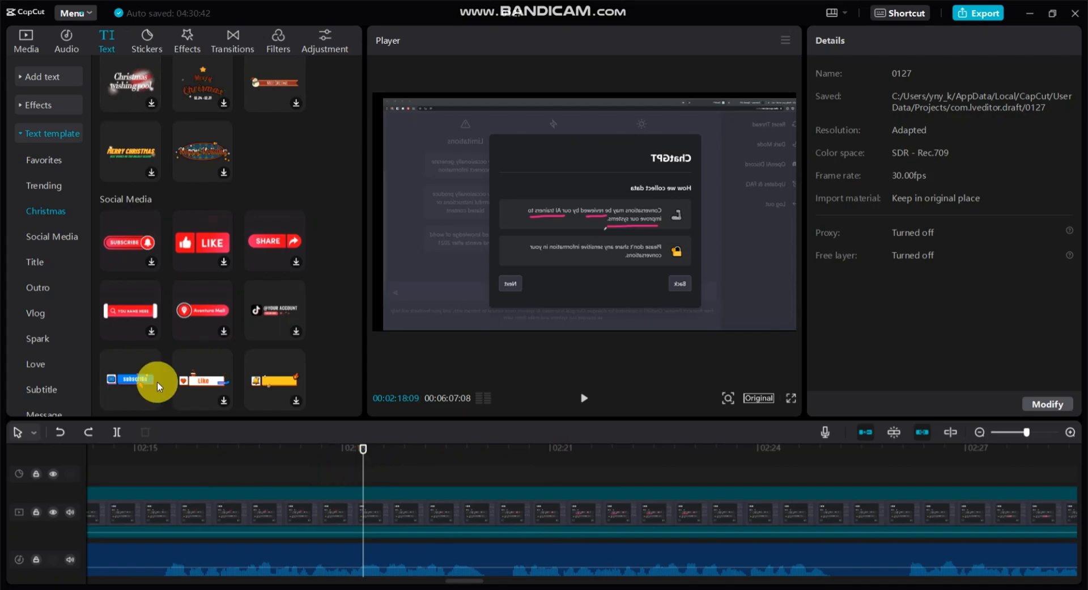
click(116, 432)
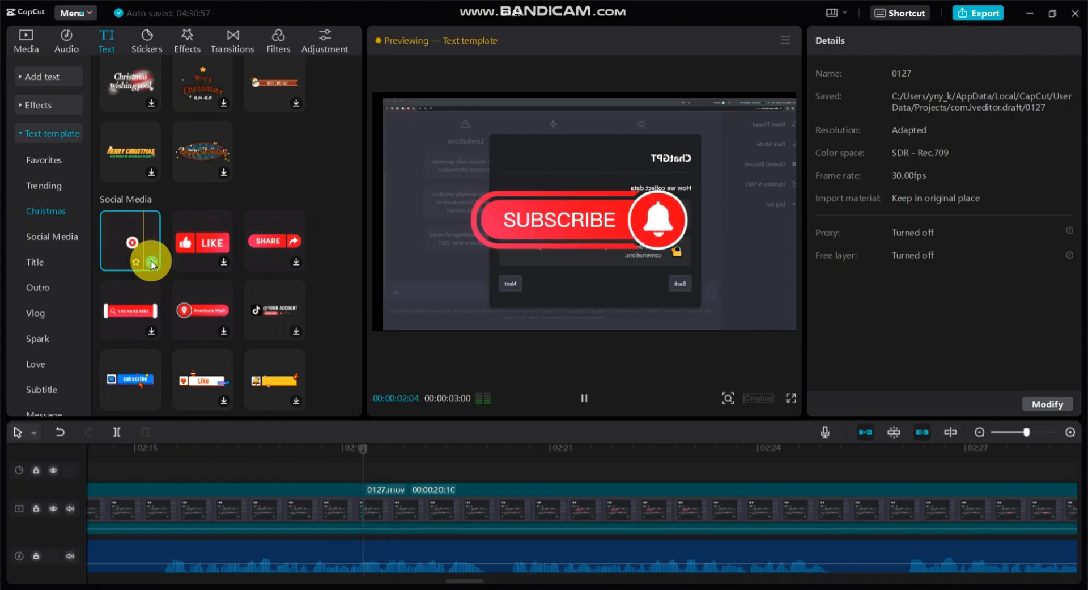
click(151, 262)
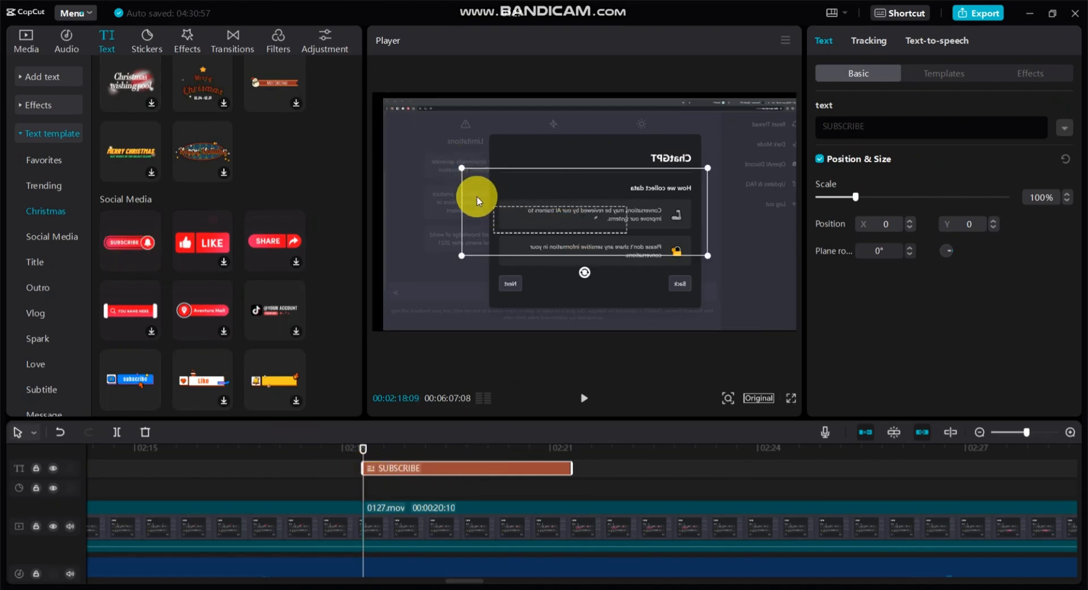
Scale the SUBSCRIBE template to 33% and place it in the frame's lower-right corner at about X 1552, Y -879.
drag(363, 452, 444, 451)
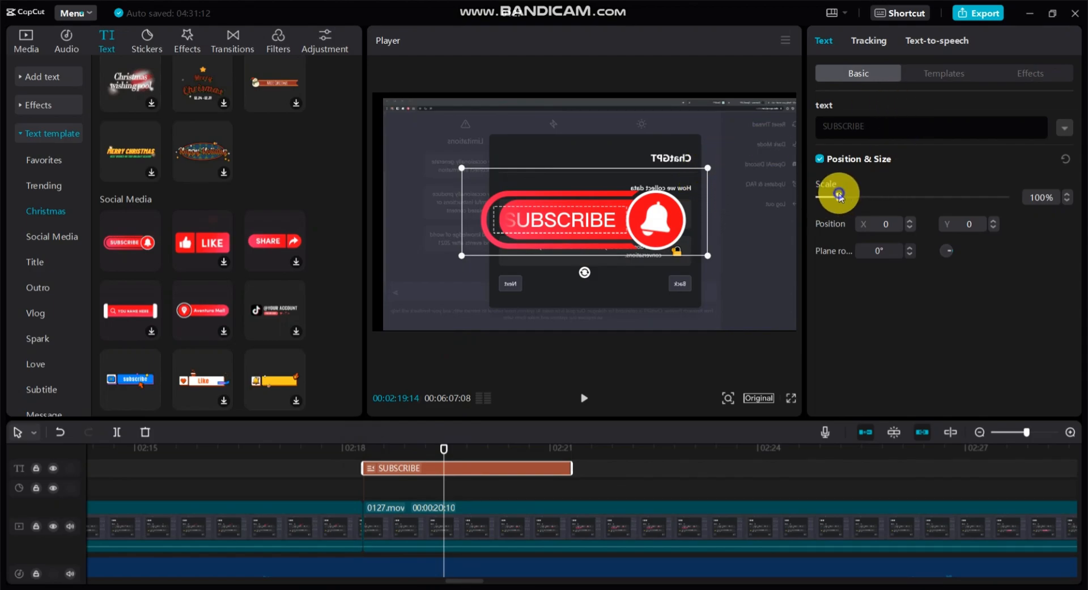
drag(840, 196, 827, 197)
drag(581, 212, 756, 302)
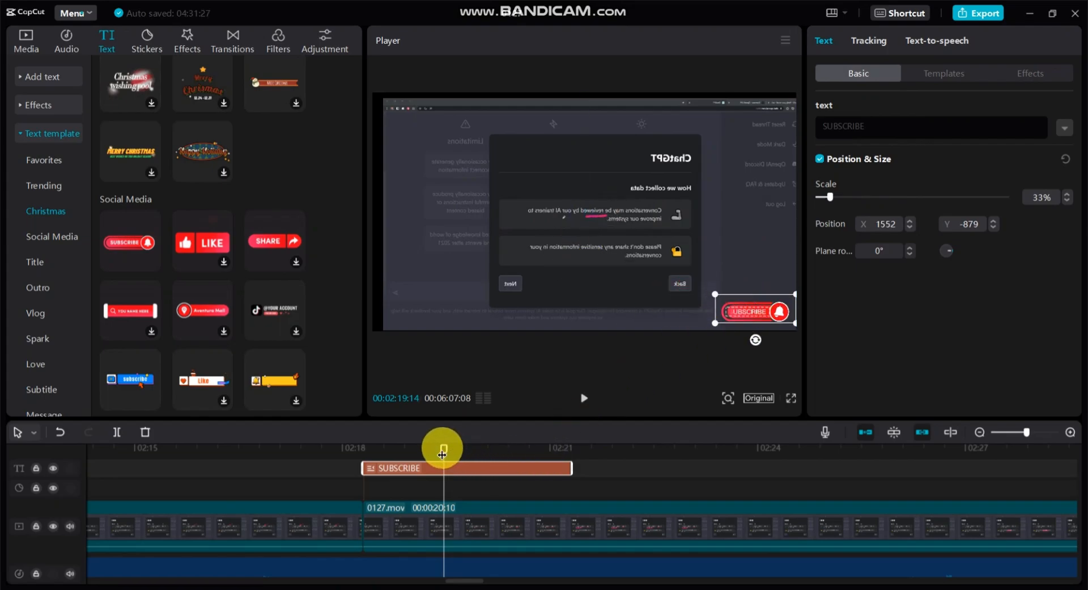
Extend the end of the SUBSCRIBE template to about 00:02:26 and play it back from its start.
drag(445, 450, 352, 473)
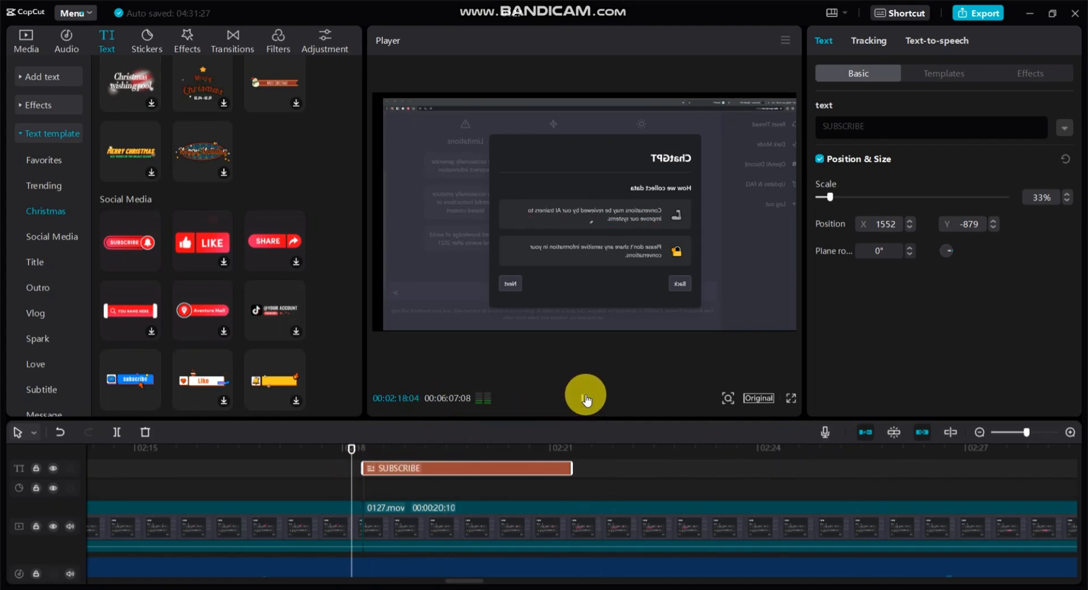
click(586, 399)
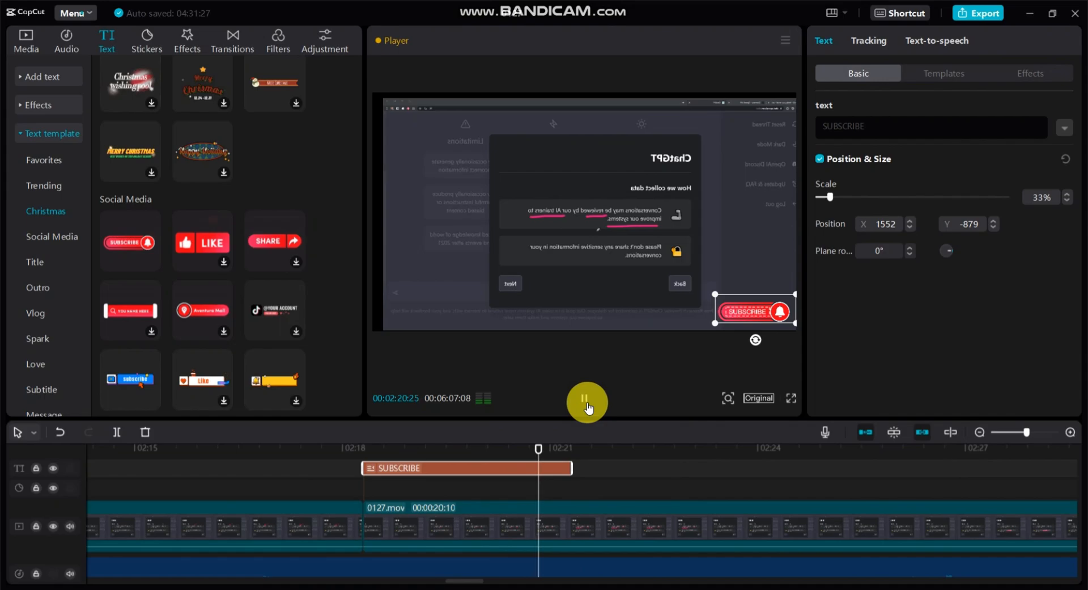
click(586, 407)
click(539, 468)
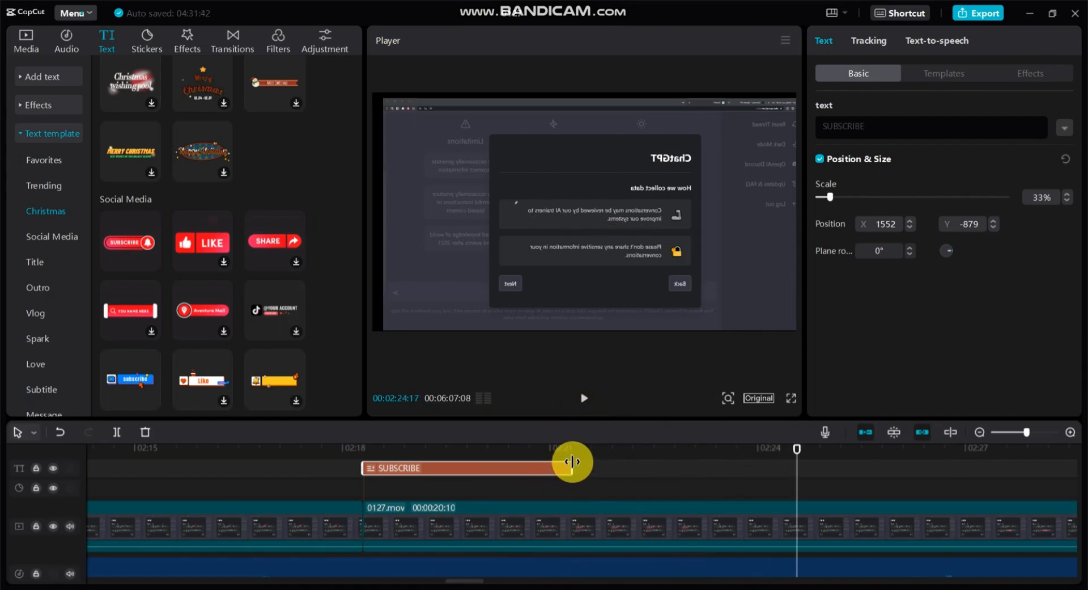
drag(573, 469, 937, 469)
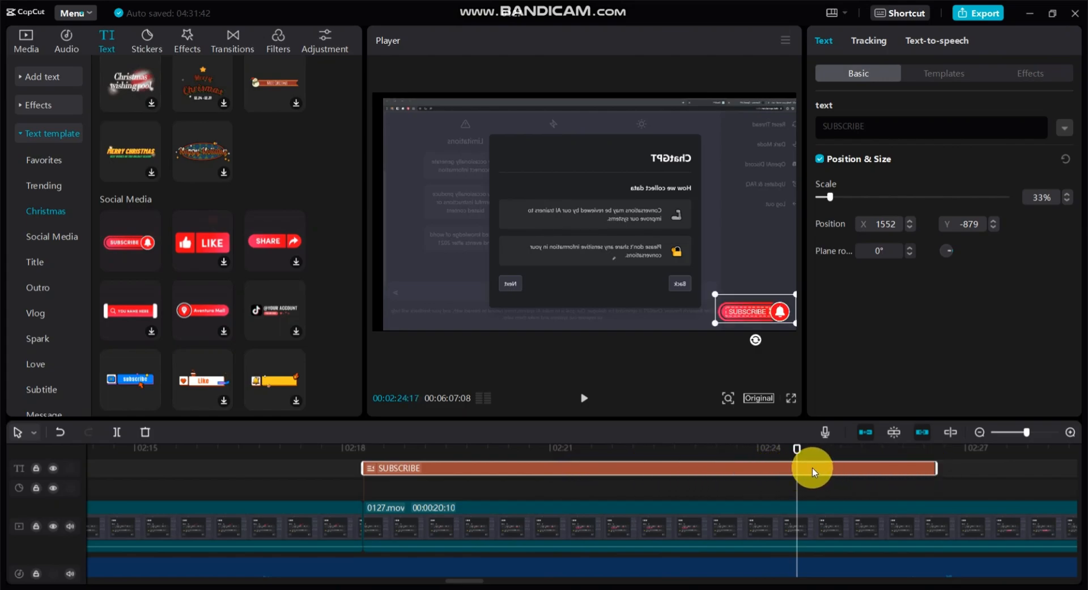
drag(798, 457, 364, 468)
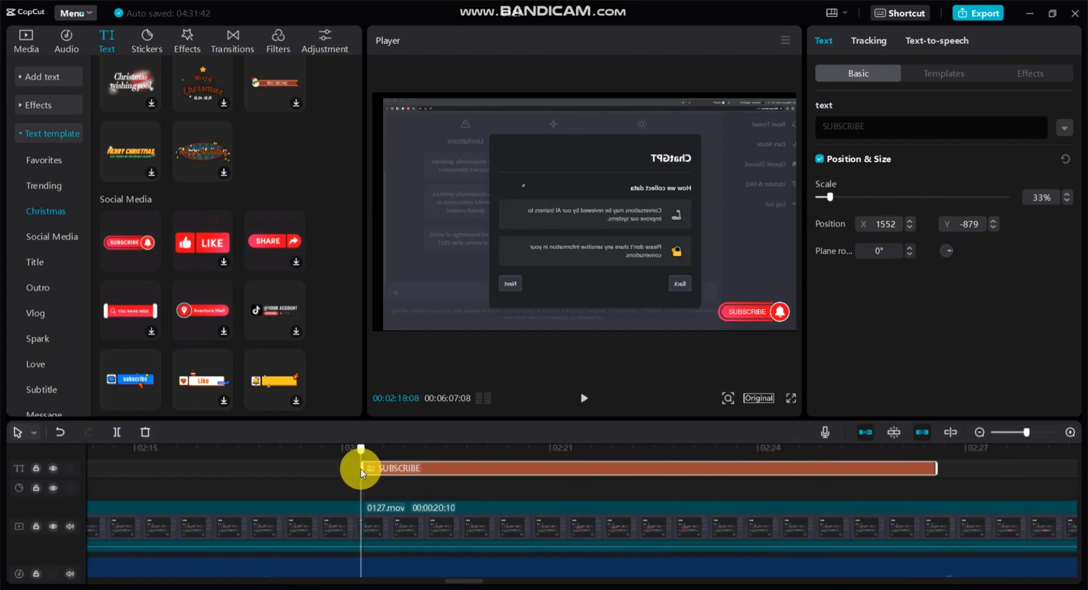
click(584, 398)
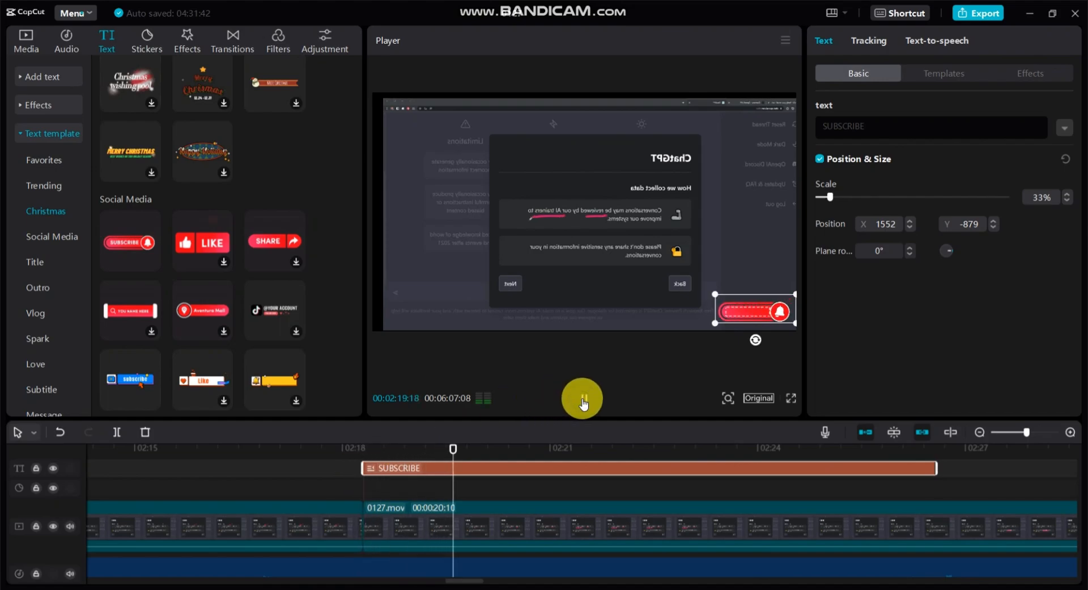
click(584, 398)
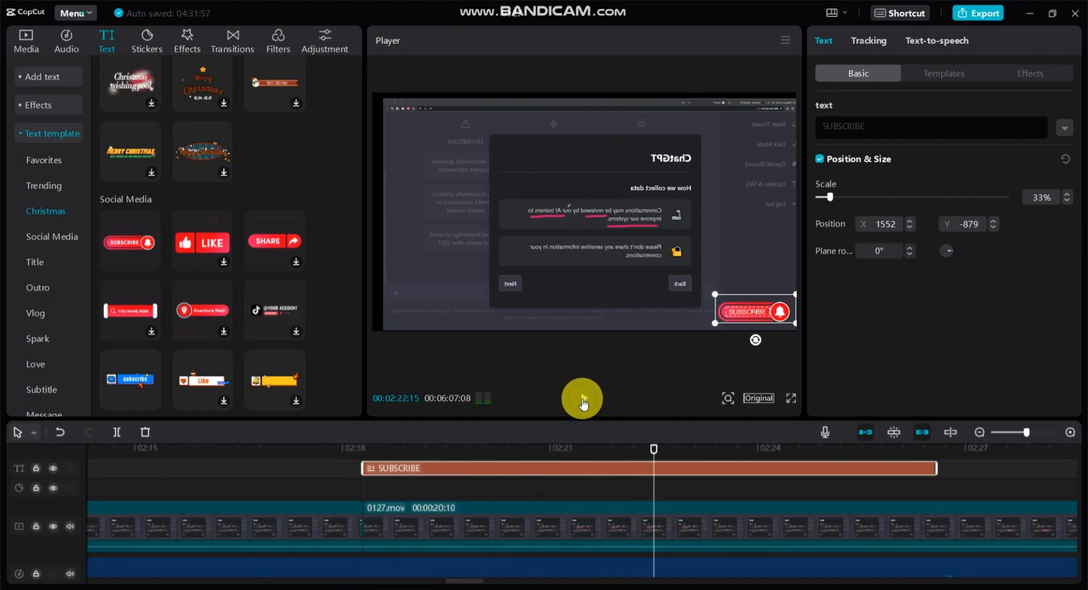
drag(467, 578, 249, 585)
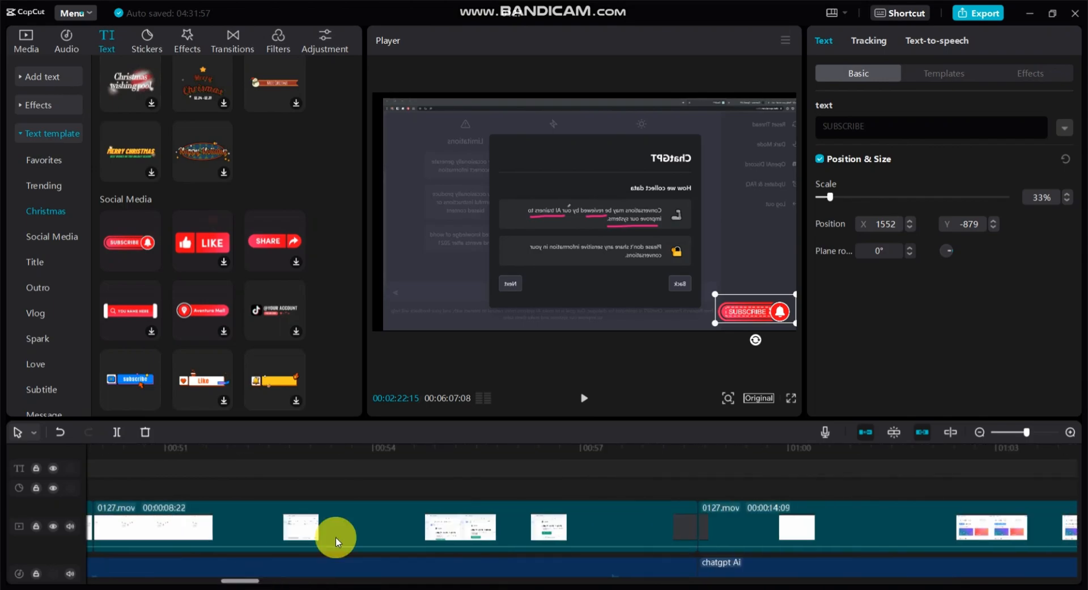
Place the playhead at 00:00:47:06 and add the red LIKE social media text template there.
click(477, 480)
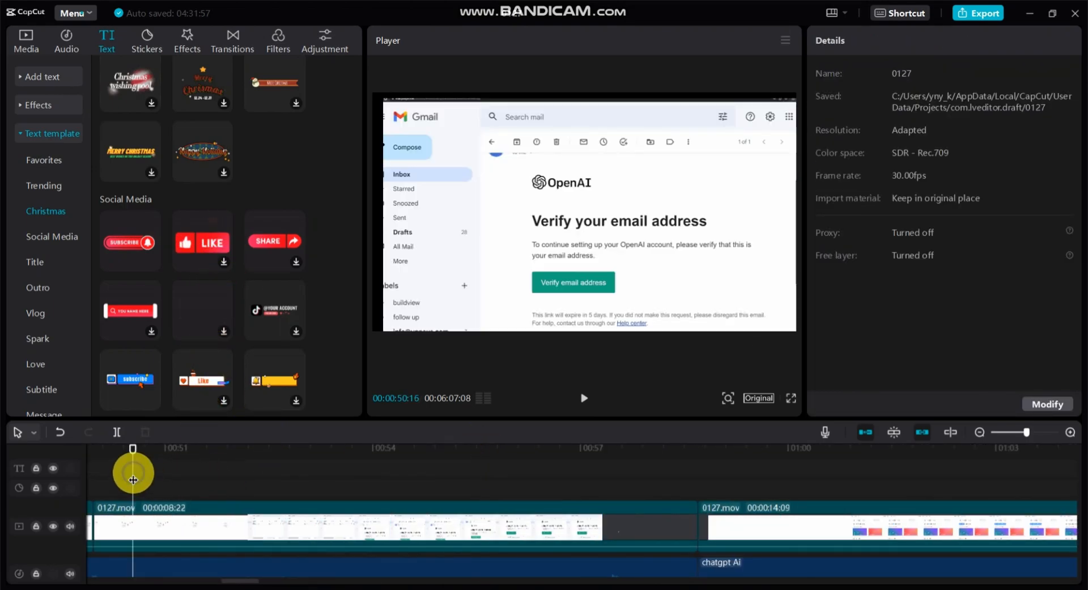
click(133, 473)
drag(133, 452, 625, 478)
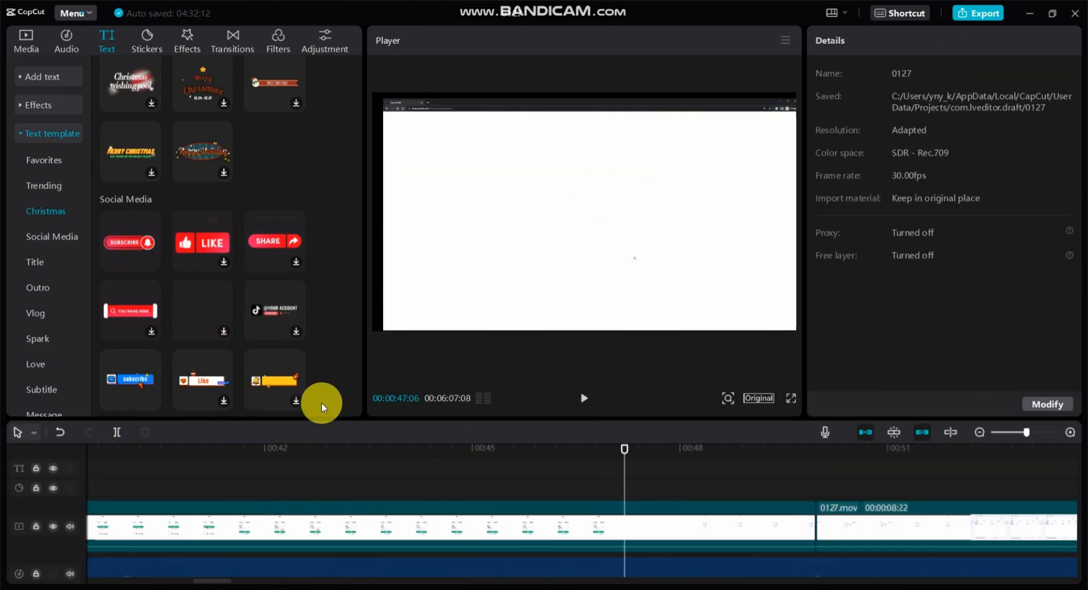
click(224, 262)
click(223, 261)
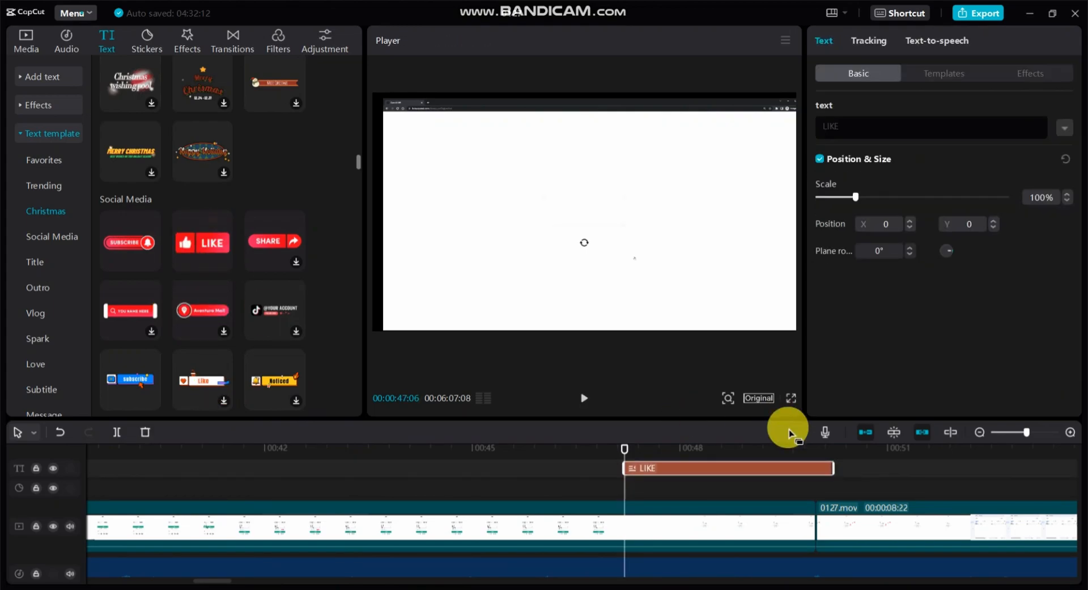
Extend the LIKE template's end to about 00:00:53, scale it to 60%, place it at about X 1270, Y -611 and play it back.
drag(894, 468, 1078, 469)
click(733, 448)
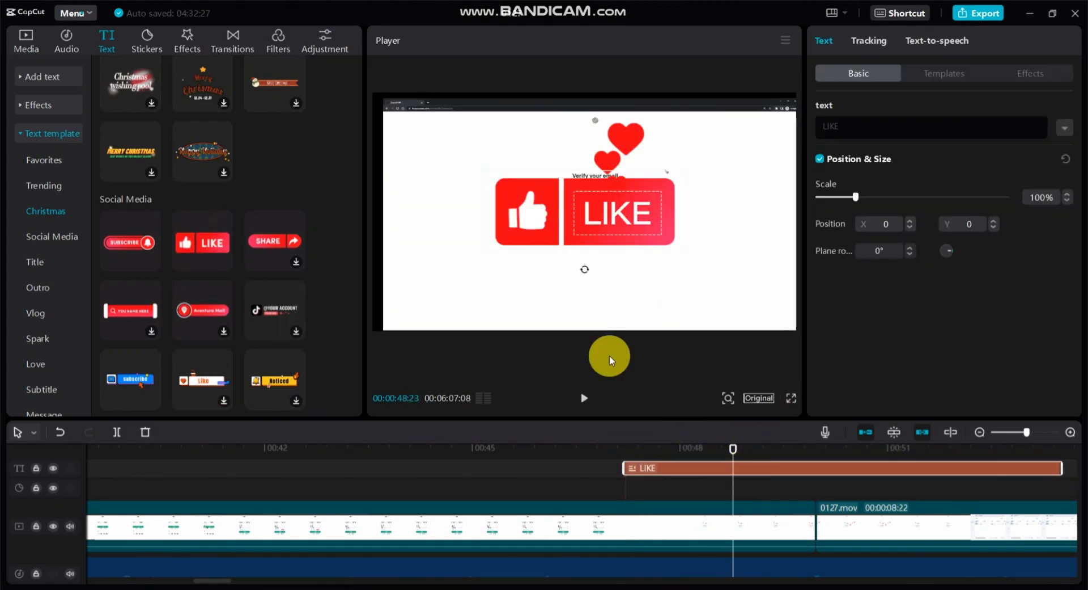
drag(873, 196, 834, 197)
drag(599, 212, 740, 279)
click(584, 398)
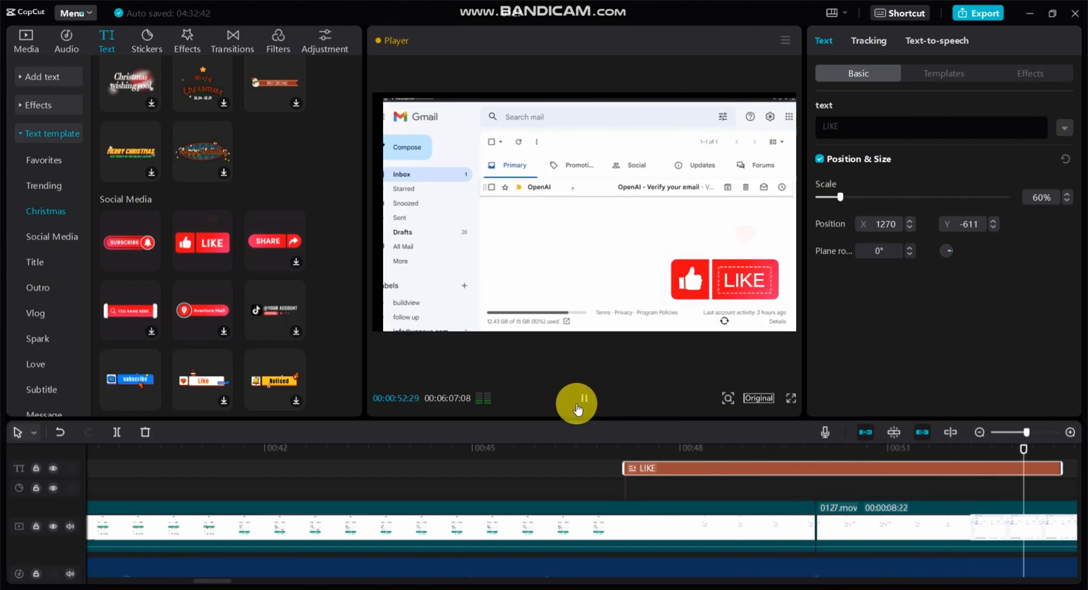
Add the white "Nice to meet you" heart template at 00:00:11:19 and place it at about X 853, Y -729.
drag(579, 445, 926, 470)
scroll(209, 294, down, 4)
scroll(209, 294, up, 10)
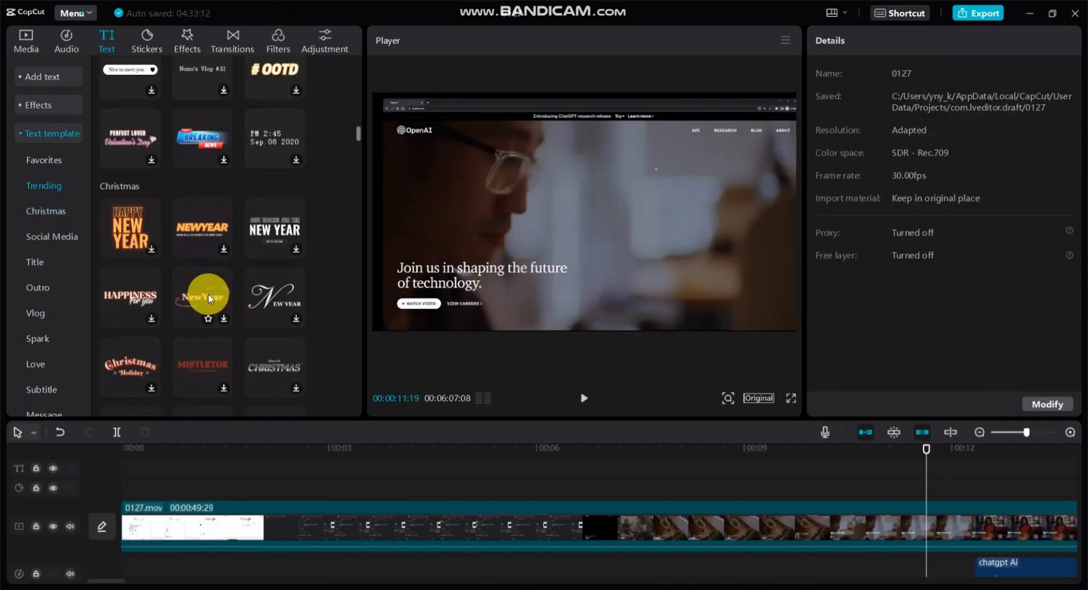
click(152, 154)
click(152, 153)
drag(561, 228, 661, 292)
Replace the heart template's text with the creator's name in capitals.
click(903, 127)
key(BackSpace)
key(BackSpace)
key(BackSpace)
key(BackSpace)
key(BackSpace)
key(BackSpace)
key(BackSpace)
key(BackSpace)
key(BackSpace)
key(BackSpace)
key(BackSpace)
key(BackSpace)
key(BackSpace)
key(BackSpace)
key(BackSpace)
key(BackSpace)
key(BackSpace)
key(BackSpace)
text(YNY KIN)
click(614, 294)
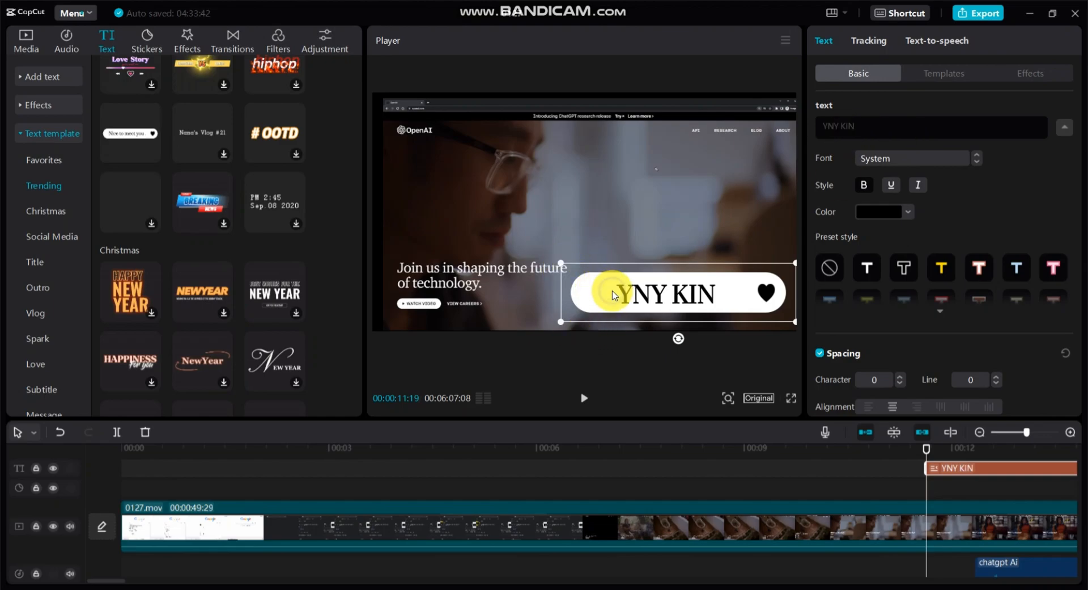
Set the heart template's text opacity to 55% and enable its shadow, leaving stroke and background off.
scroll(907, 287, down, 5)
drag(943, 219, 922, 219)
click(821, 257)
click(820, 257)
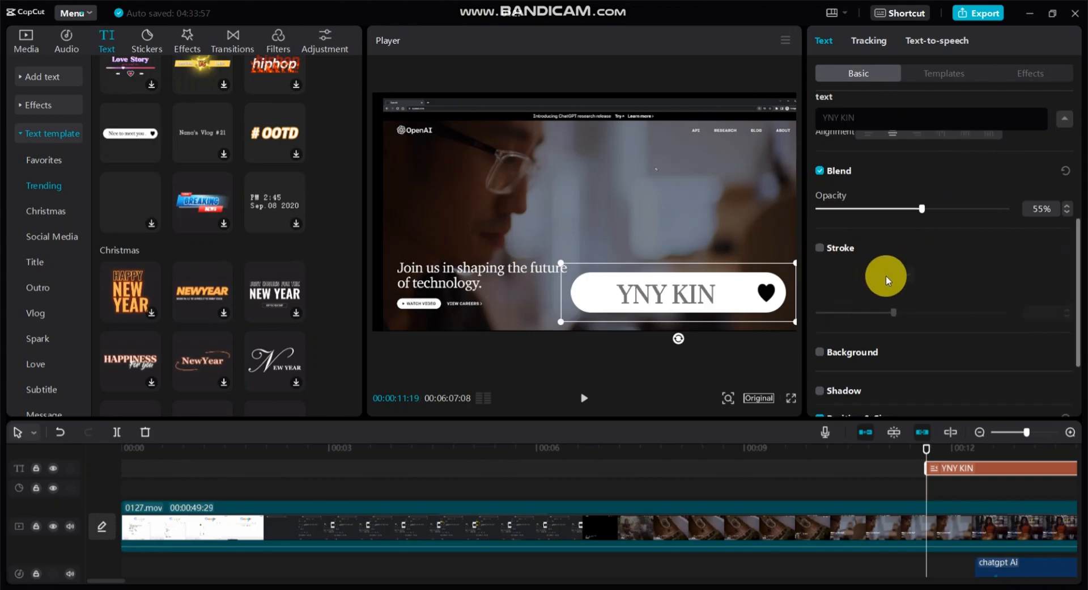
scroll(886, 278, down, 3)
click(821, 246)
click(821, 245)
scroll(846, 271, down, 4)
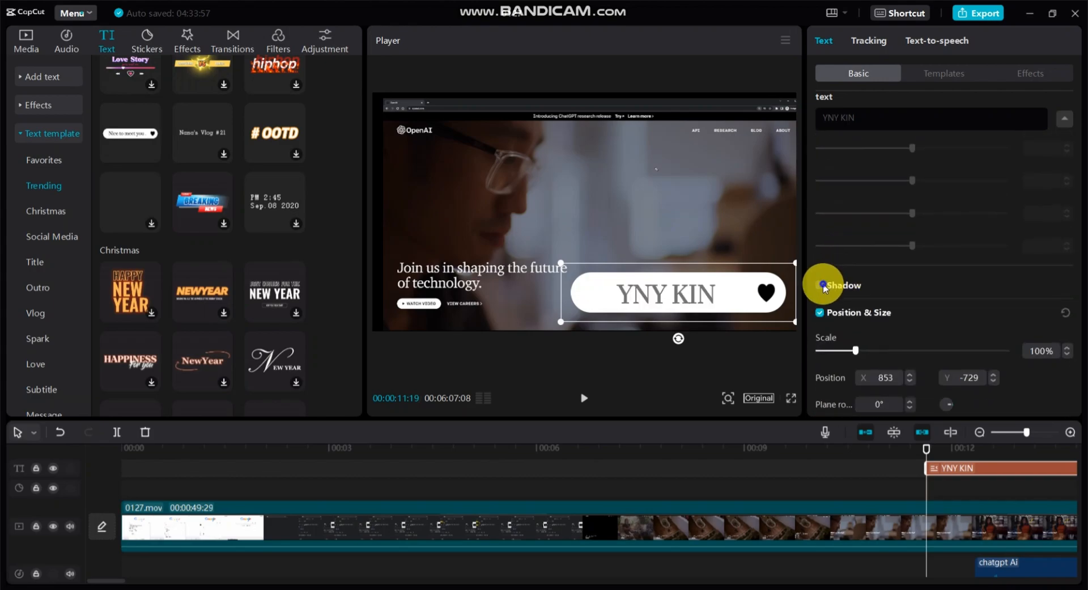
click(820, 285)
scroll(868, 283, down, 2)
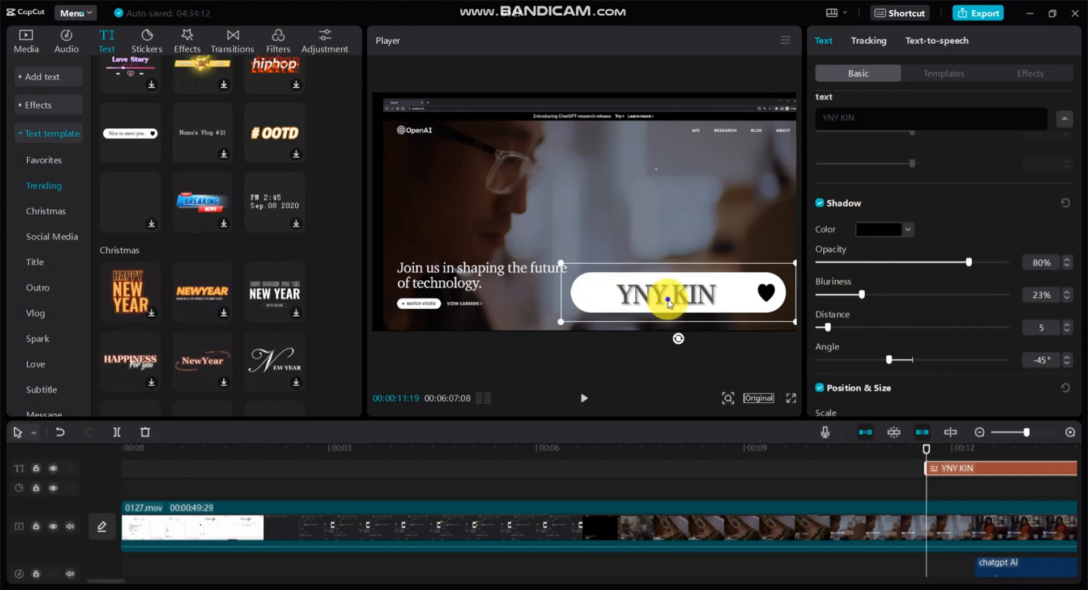
Scale the heart template to 43%, place it at about X 1461, Y -903, and view its template and effect options.
scroll(931, 322, down, 2)
click(835, 350)
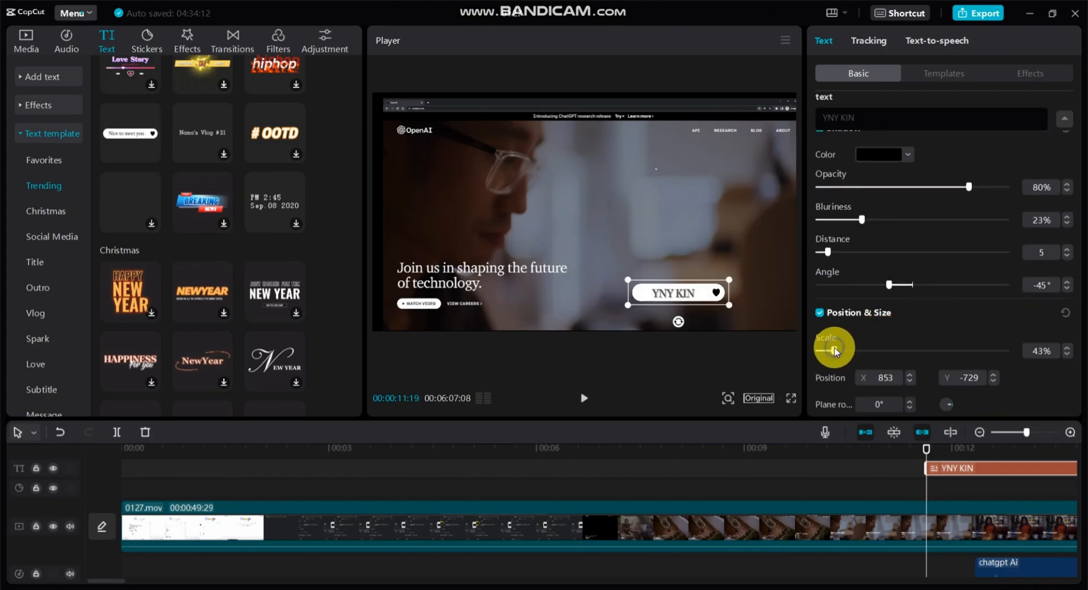
drag(667, 289, 735, 308)
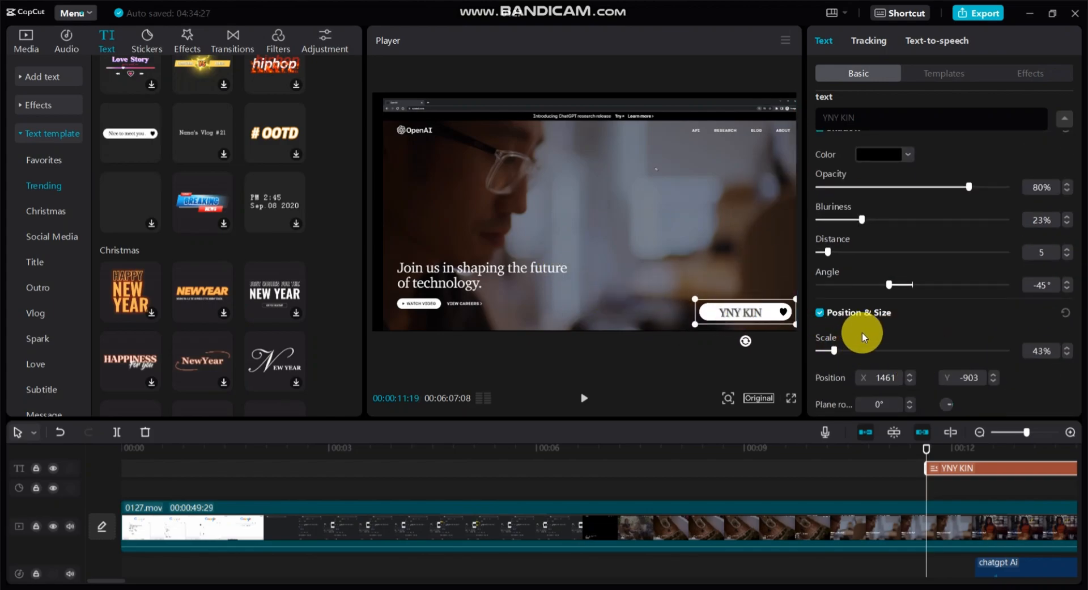
scroll(866, 309, up, 3)
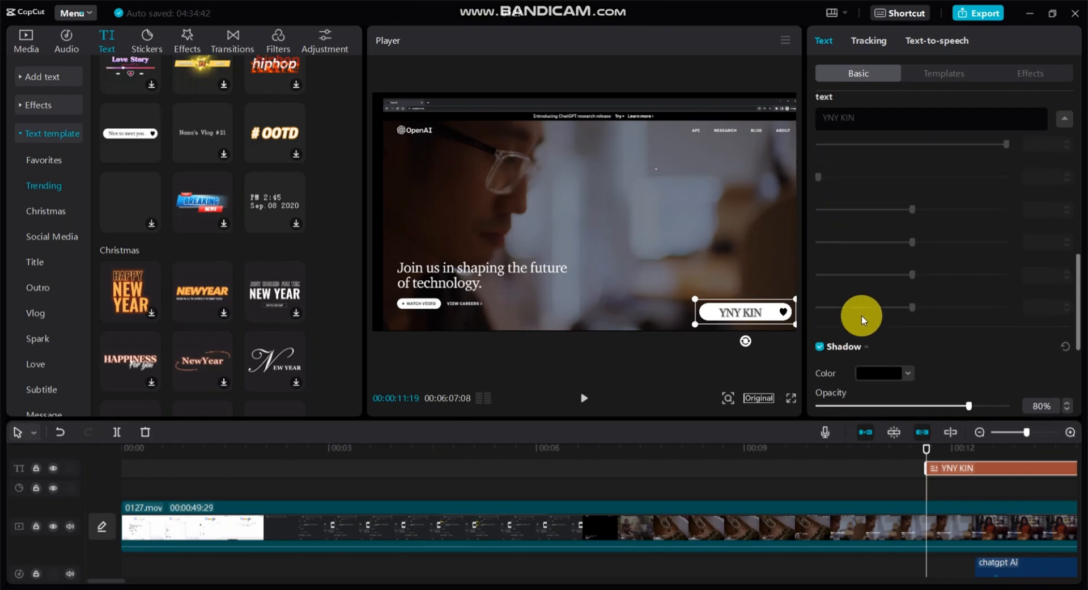
click(943, 73)
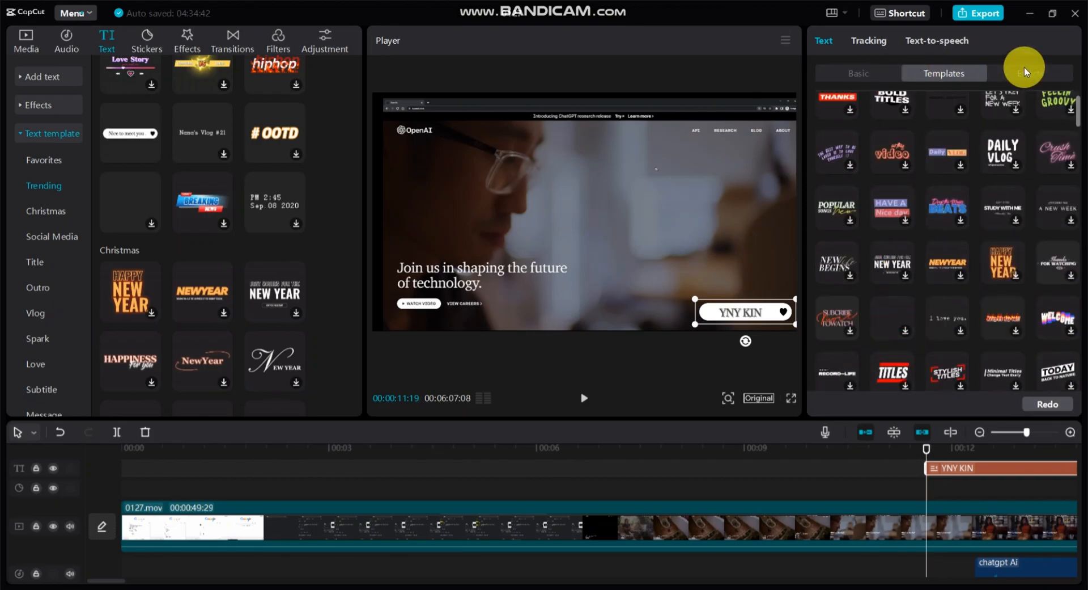
click(1024, 70)
Split the opening 0127.mov footage at 00:00:06:20, about 00:00:10:08 and 00:00:02:01.
click(580, 449)
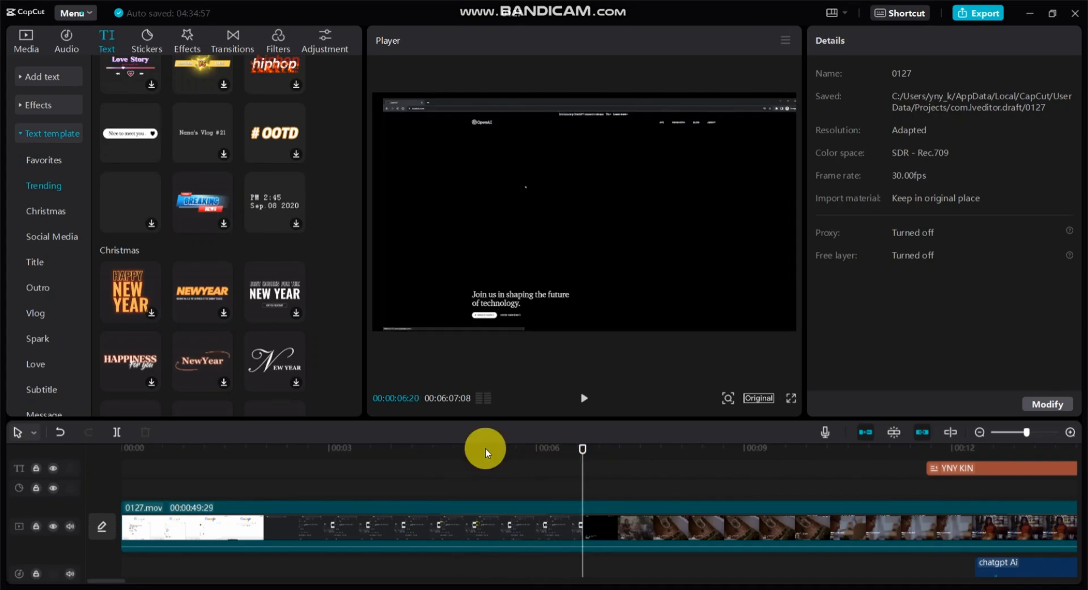
click(116, 432)
click(828, 482)
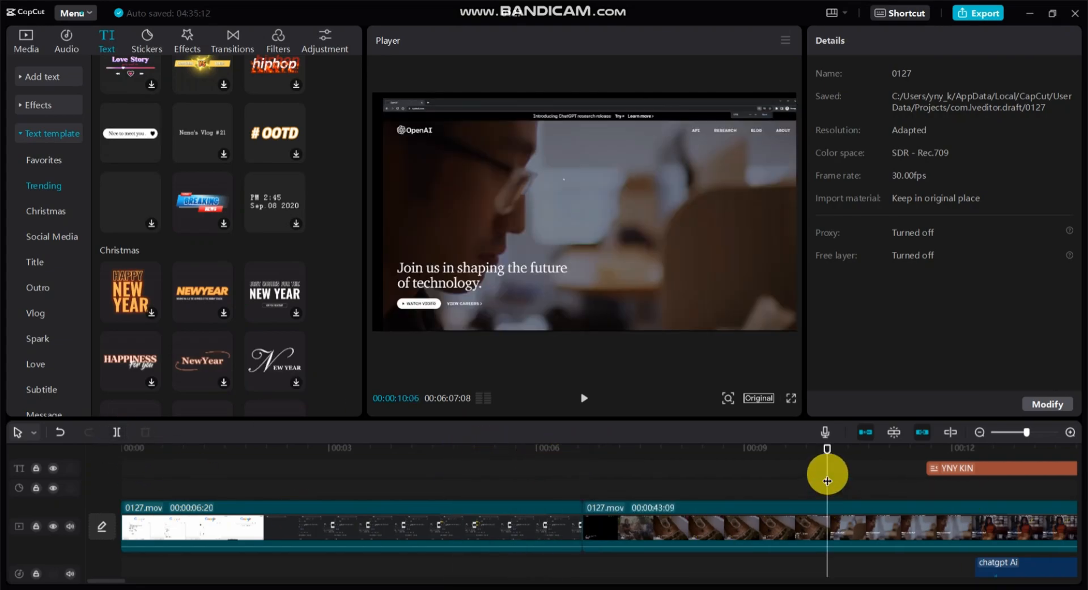
click(116, 432)
click(970, 449)
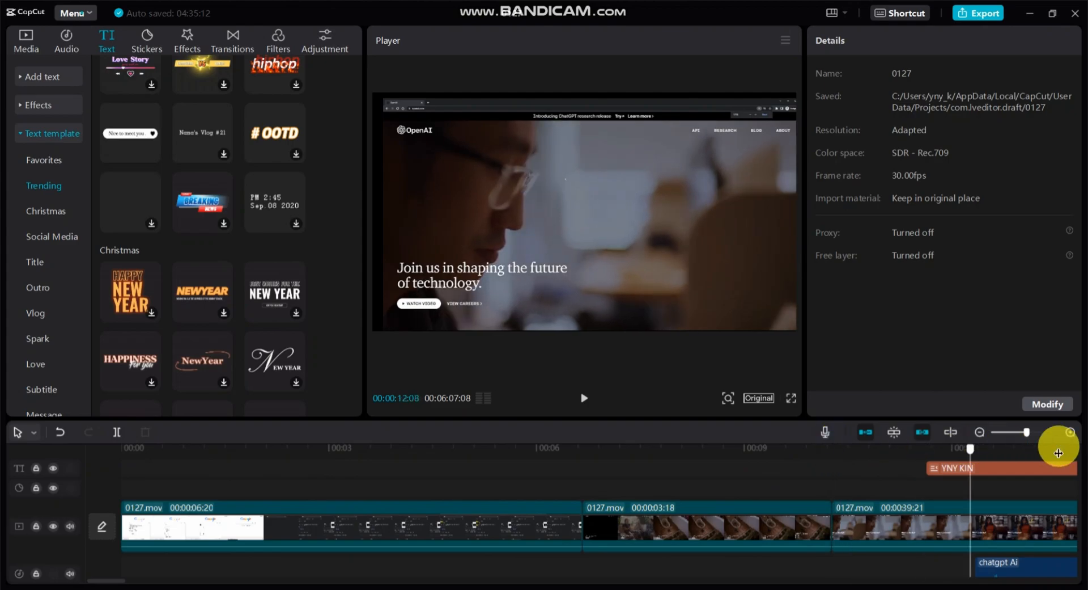
click(261, 503)
click(117, 432)
Add the white yourwebsite.com text template at 00:00:00:27 and play it back.
drag(258, 452, 183, 452)
scroll(132, 317, down, 10)
scroll(132, 328, down, 10)
scroll(267, 257, down, 5)
click(280, 329)
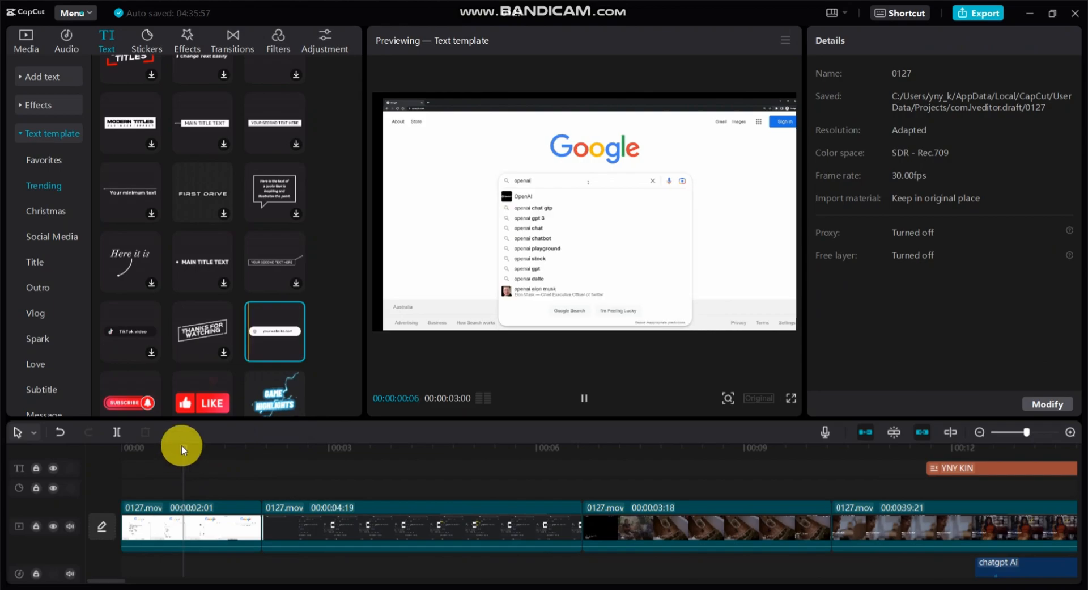
click(295, 352)
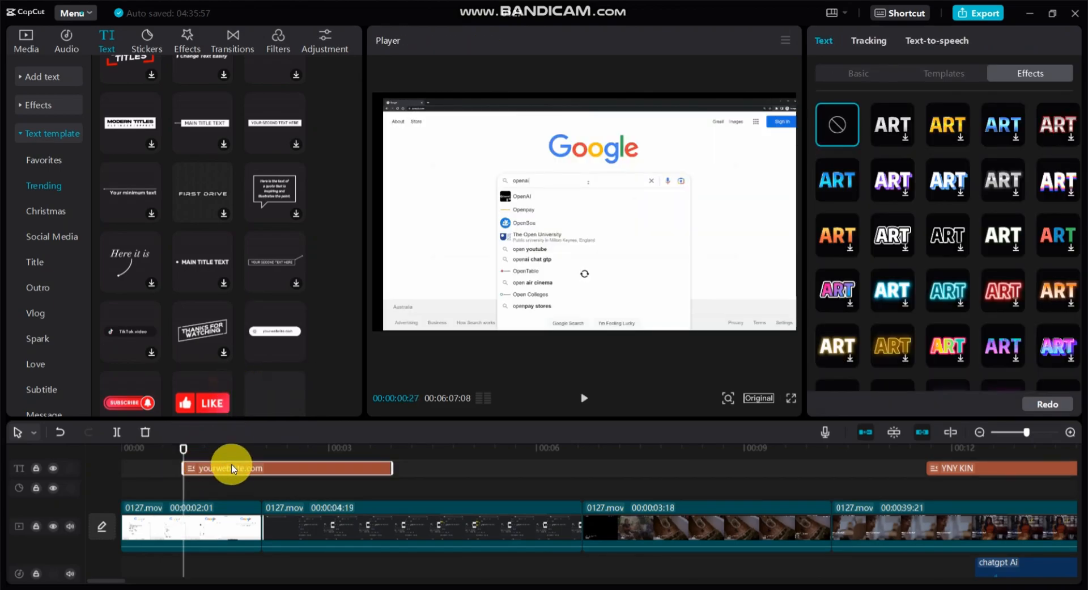
drag(214, 453, 237, 468)
click(583, 397)
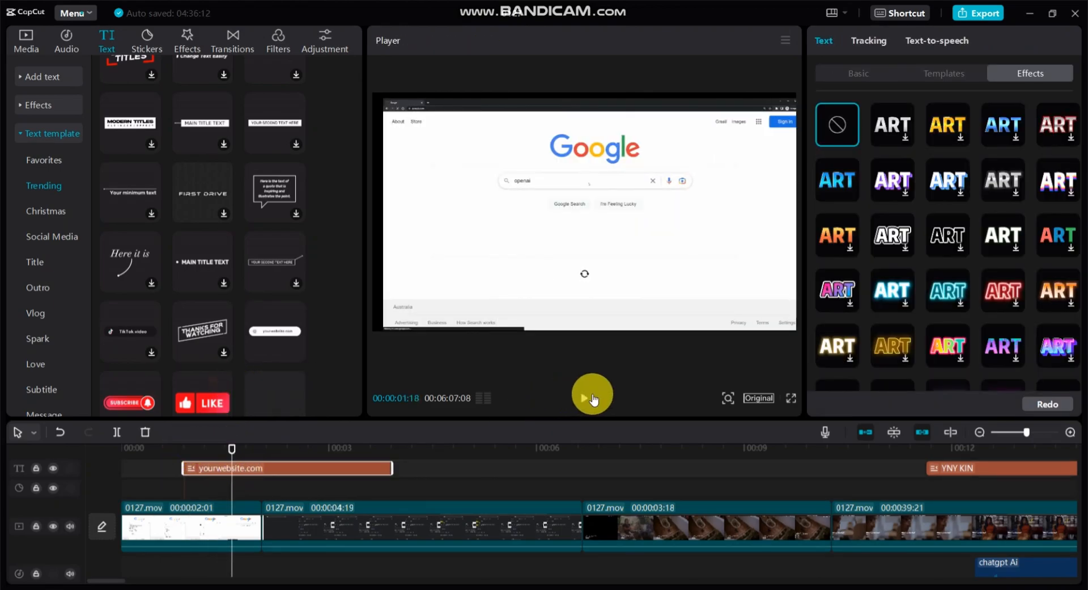
click(584, 404)
Replace the website template's text with the creator's name, scale it to 76% and place it at about X 877, Y -833.
click(646, 209)
click(906, 116)
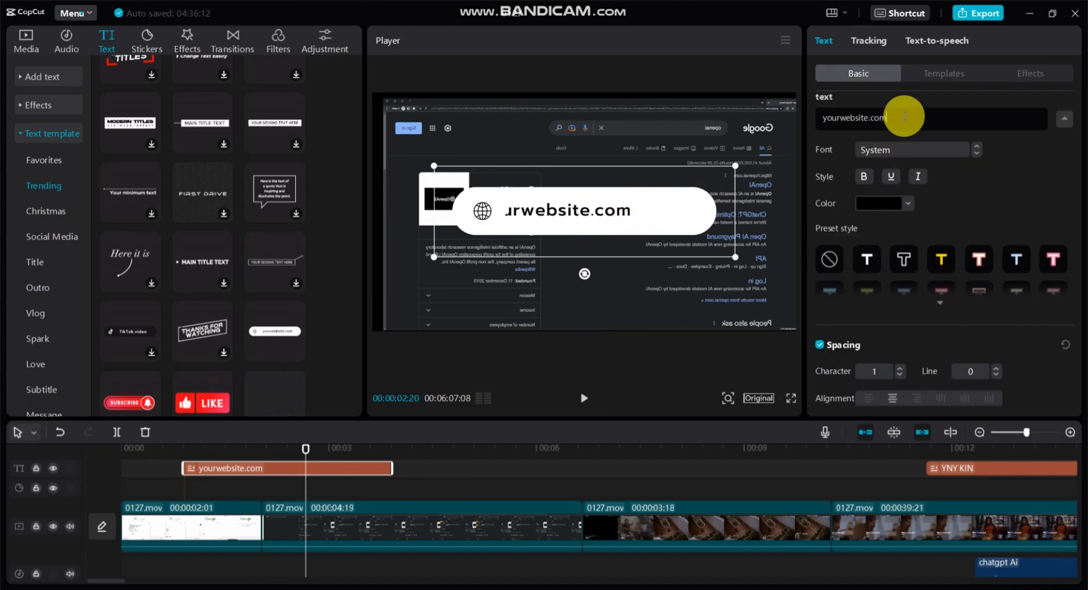
key(BackSpace)
key(BackSpace)
key(BackSpace)
key(BackSpace)
key(BackSpace)
key(BackSpace)
key(BackSpace)
key(BackSpace)
key(BackSpace)
key(BackSpace)
key(BackSpace)
key(BackSpace)
key(BackSpace)
key(BackSpace)
key(BackSpace)
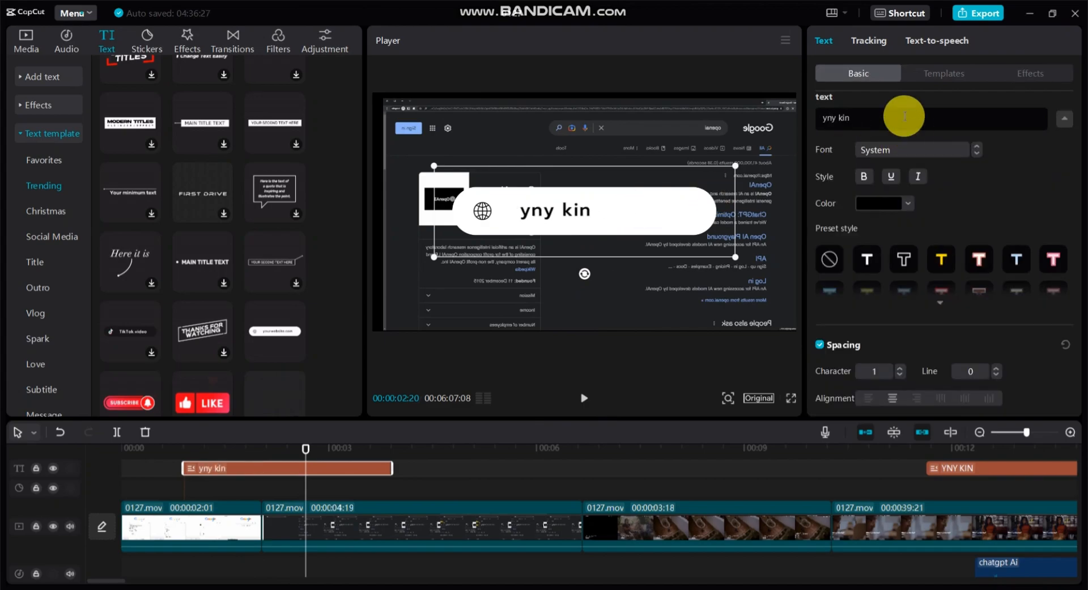
drag(434, 166, 450, 182)
drag(619, 222, 700, 301)
Mirror the second 0127.mov clip and reposition it in the frame at X 0, Y -40.
click(469, 526)
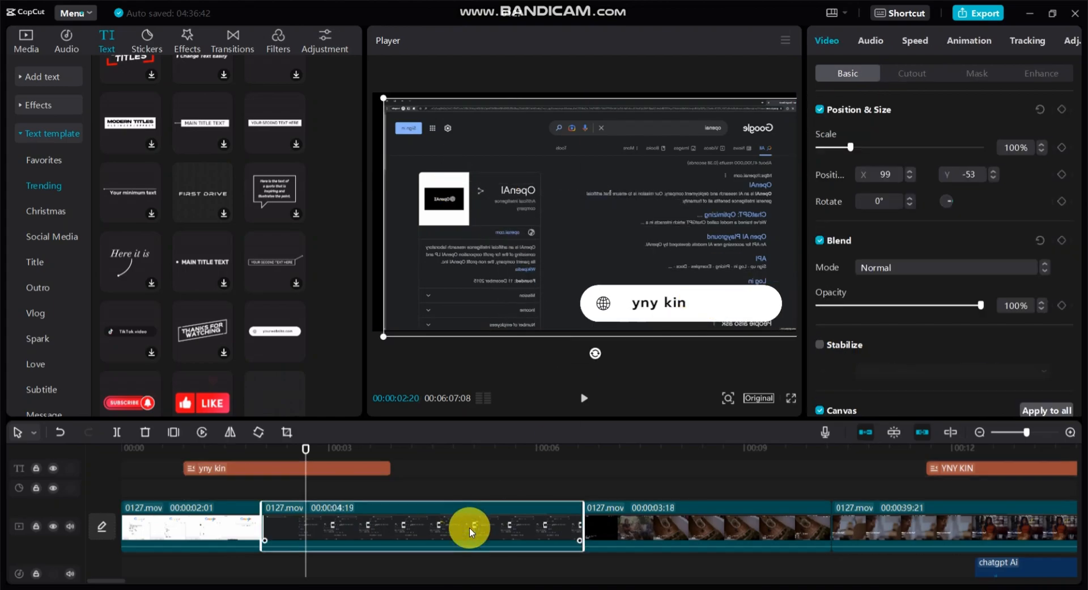
click(230, 432)
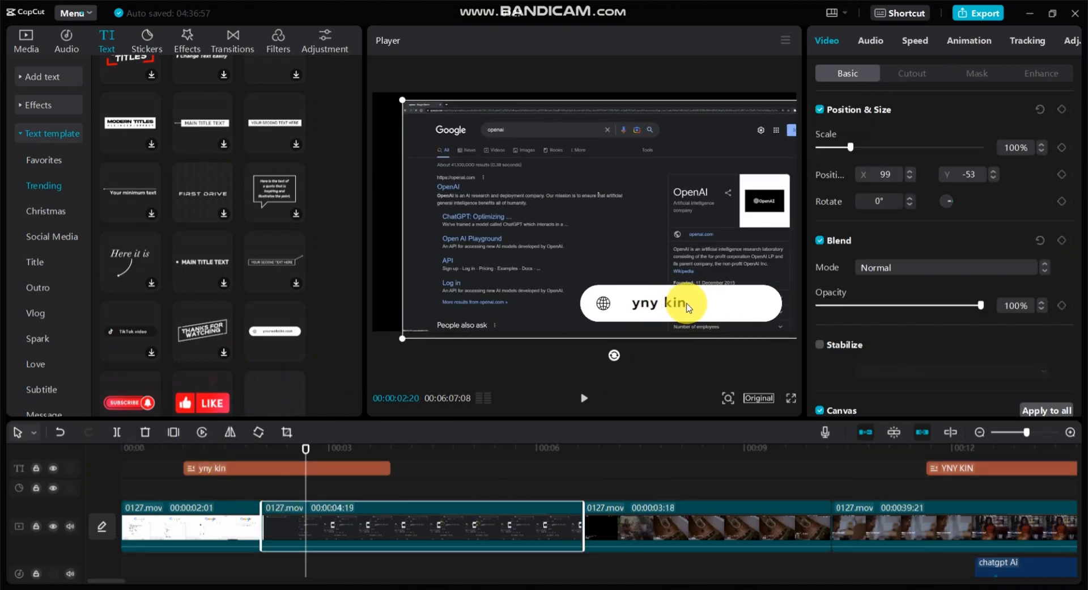
drag(664, 306, 663, 307)
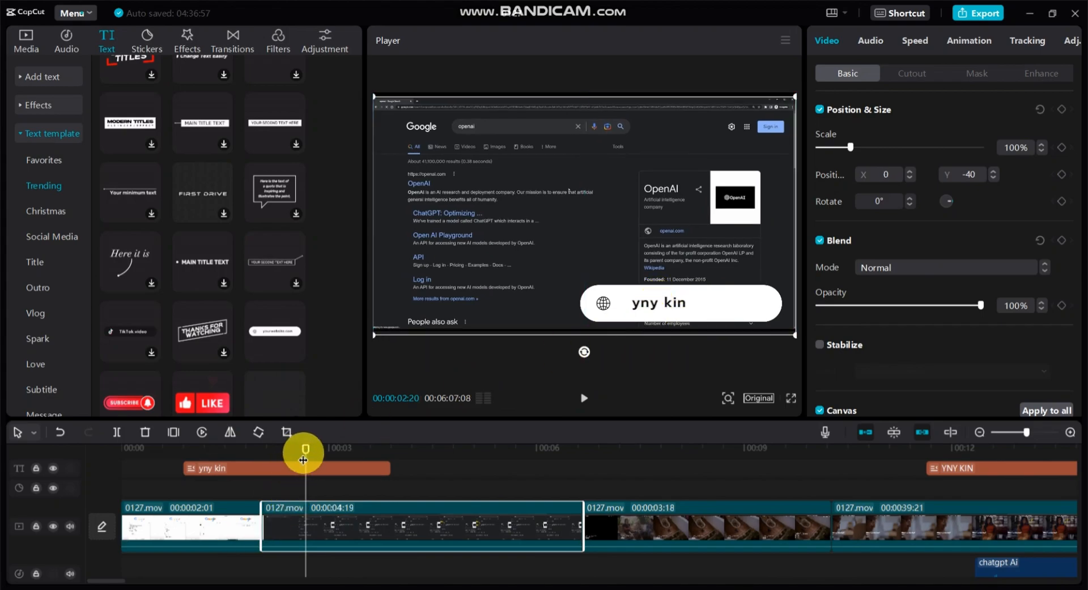
Retime the website template to run from about 0.5 to 4.4 seconds and place it at about X 923, Y -568.
drag(306, 452, 212, 467)
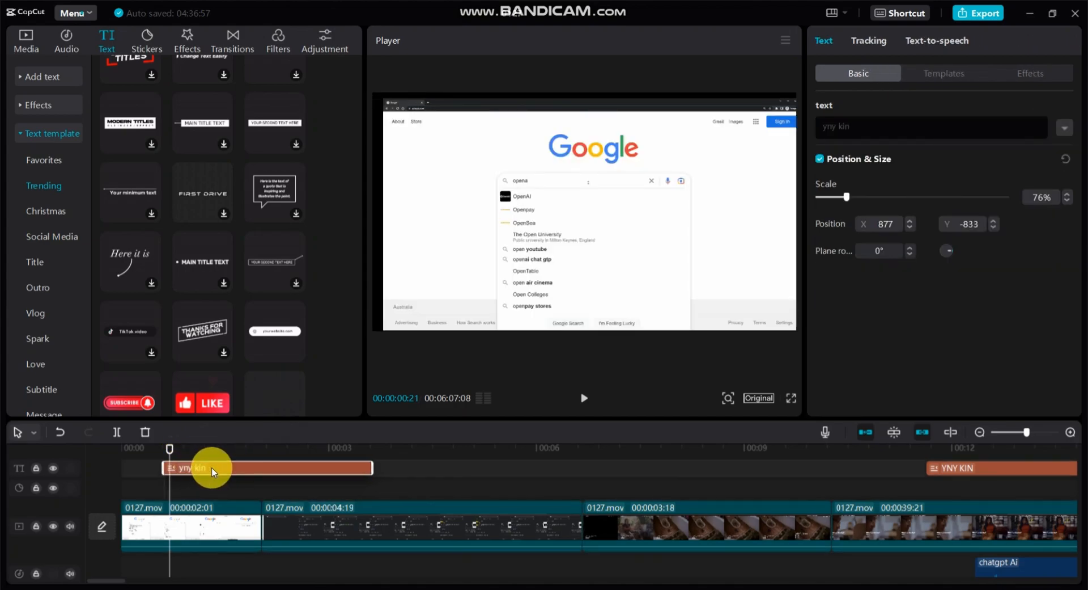
drag(363, 465, 261, 469)
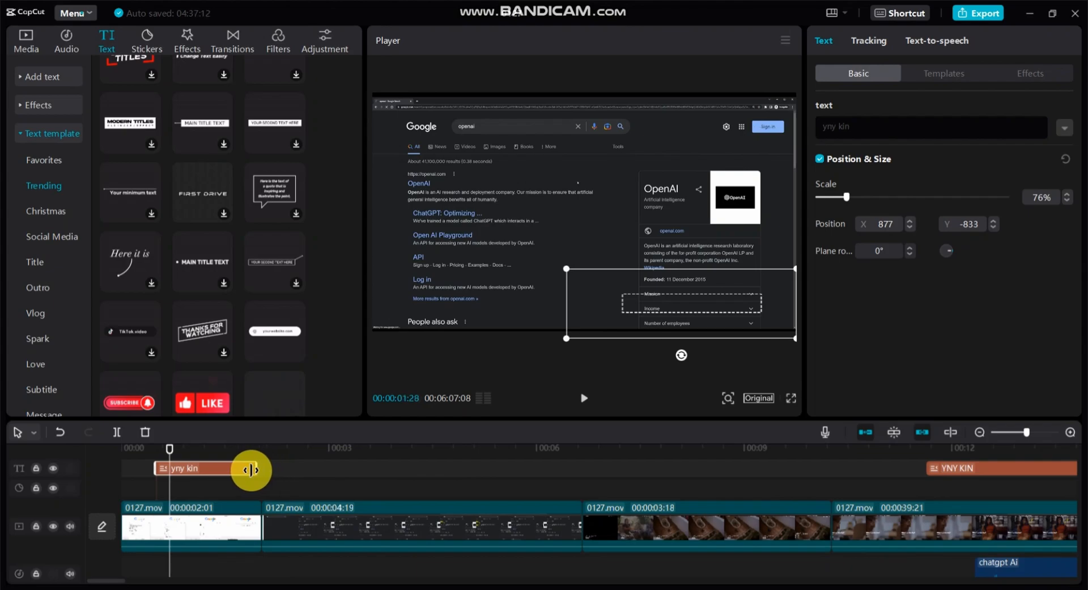
drag(251, 470, 253, 471)
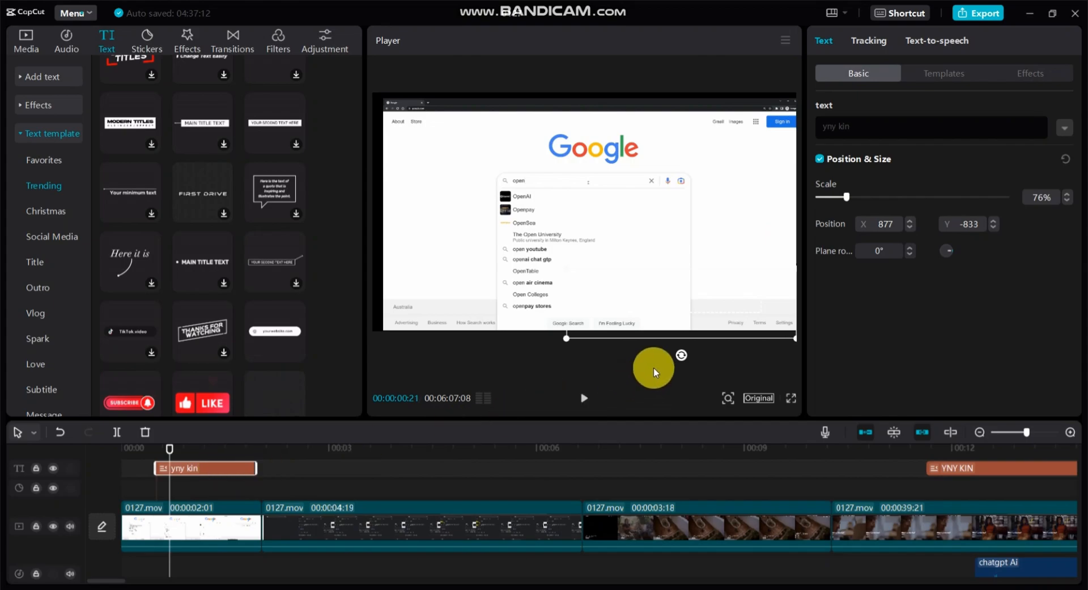
drag(680, 322, 678, 302)
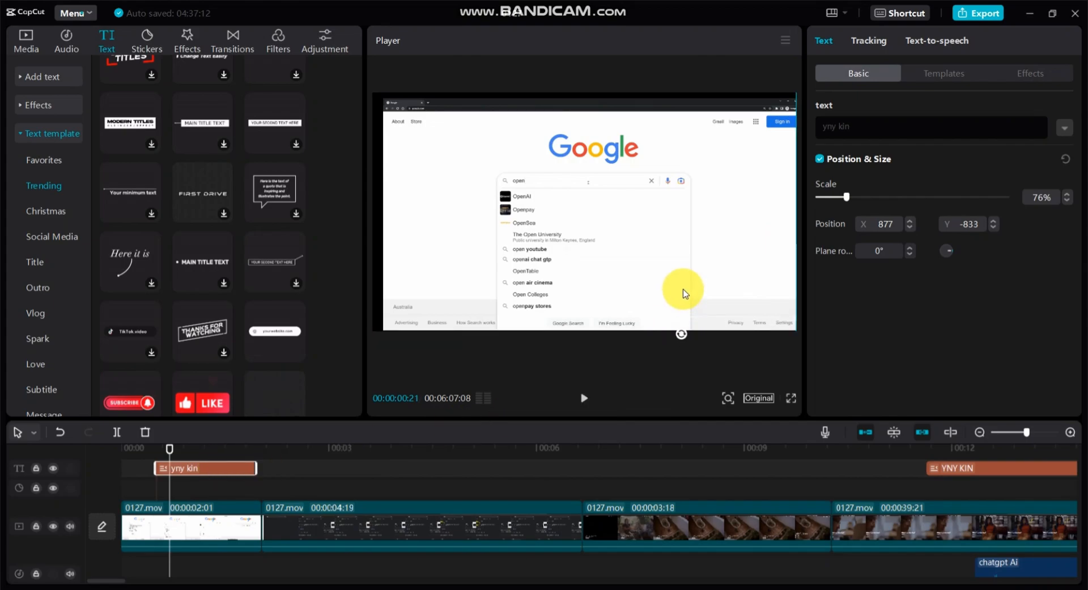
drag(258, 467, 417, 469)
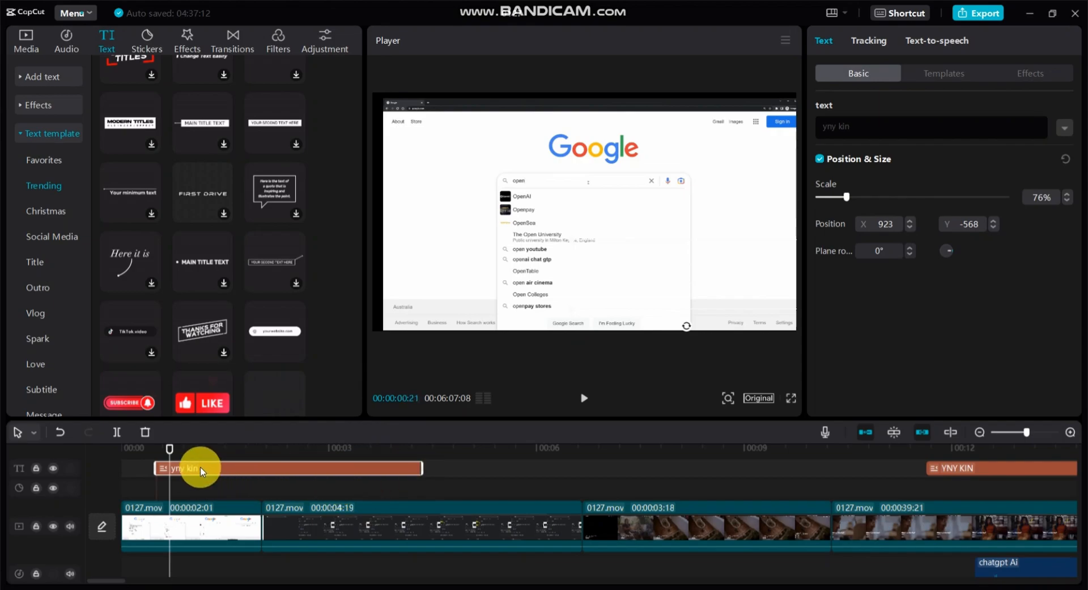
Try the website template at 133% scale, reset it to 100% at X 0, Y 0, and select its text.
click(313, 451)
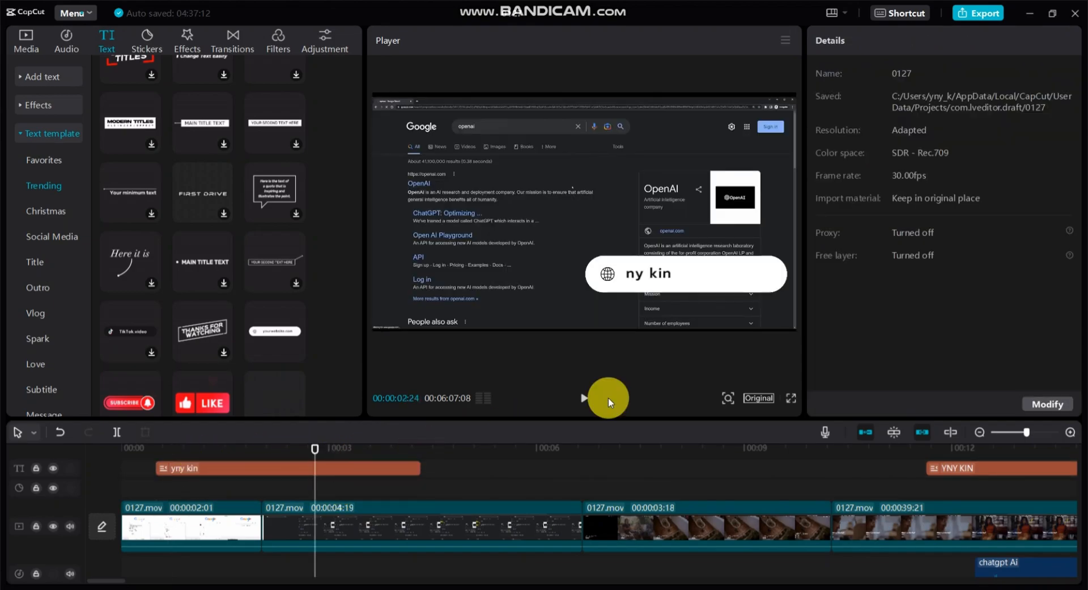
click(709, 276)
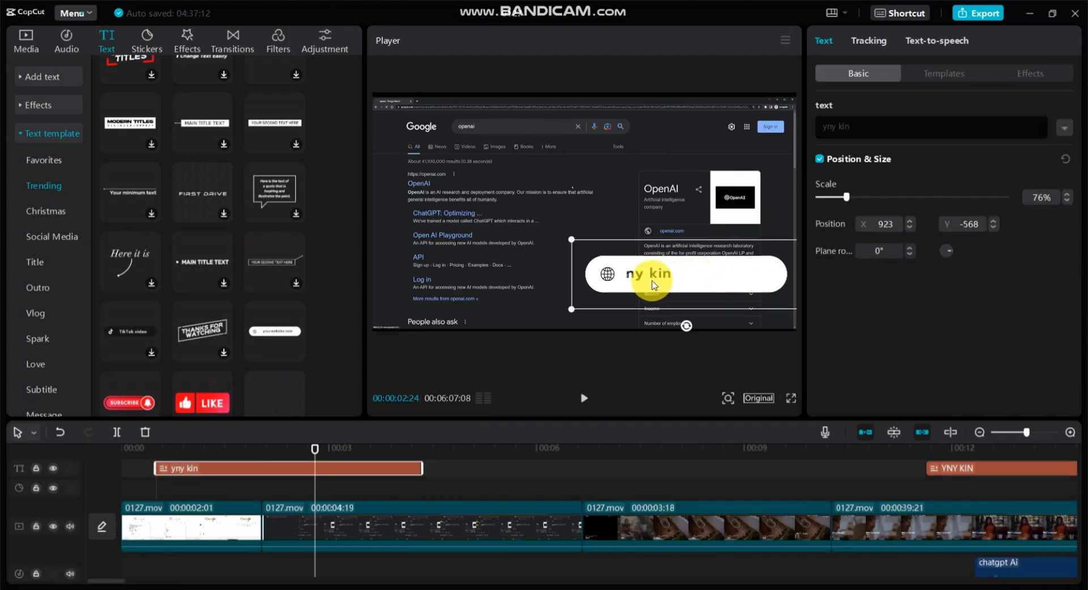
click(831, 126)
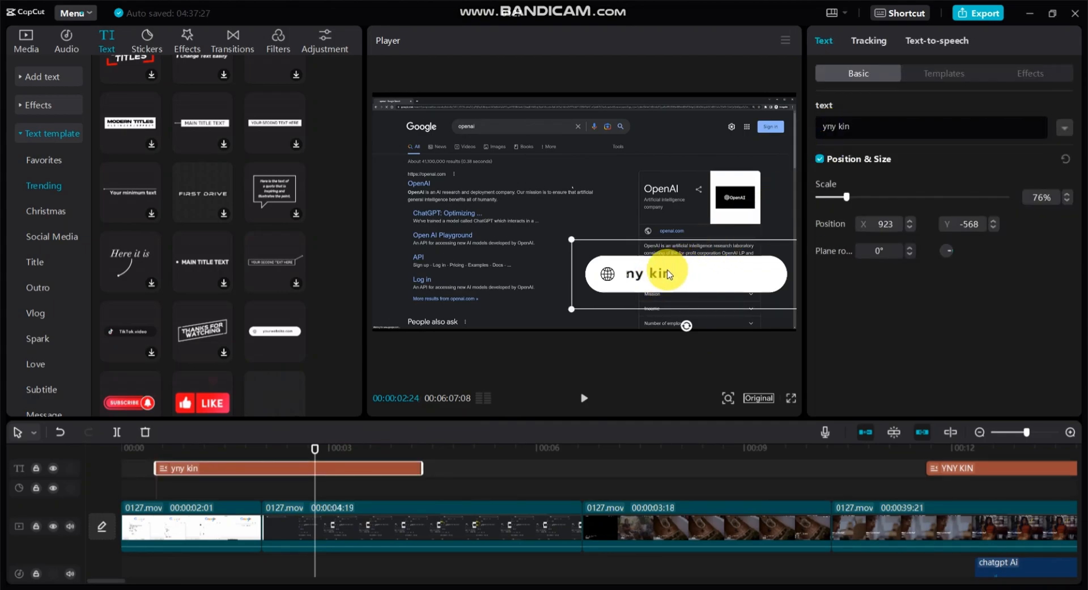
click(834, 197)
click(868, 197)
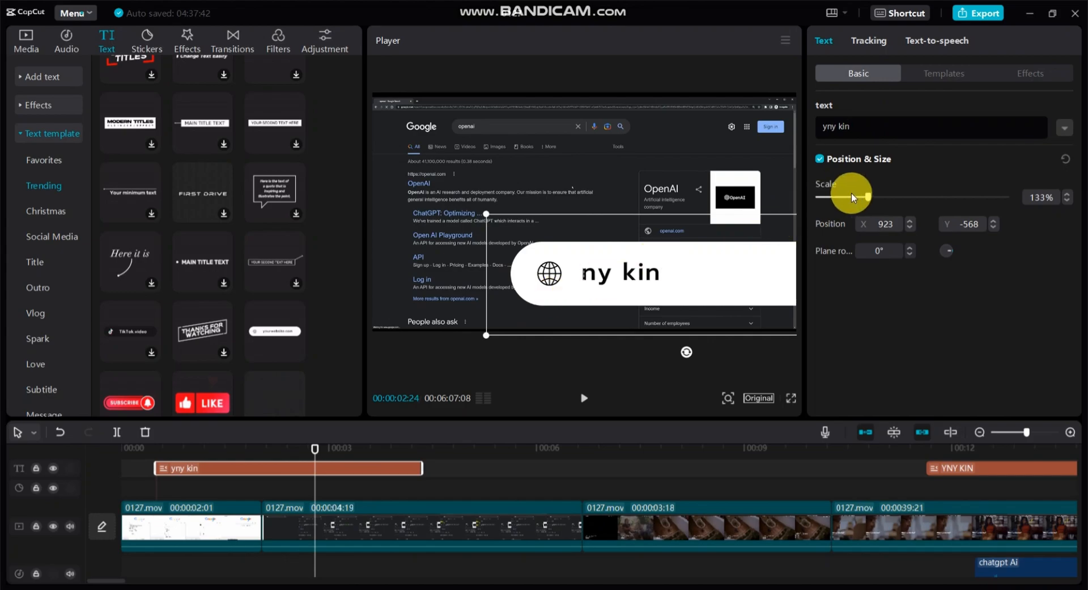
drag(903, 127, 808, 127)
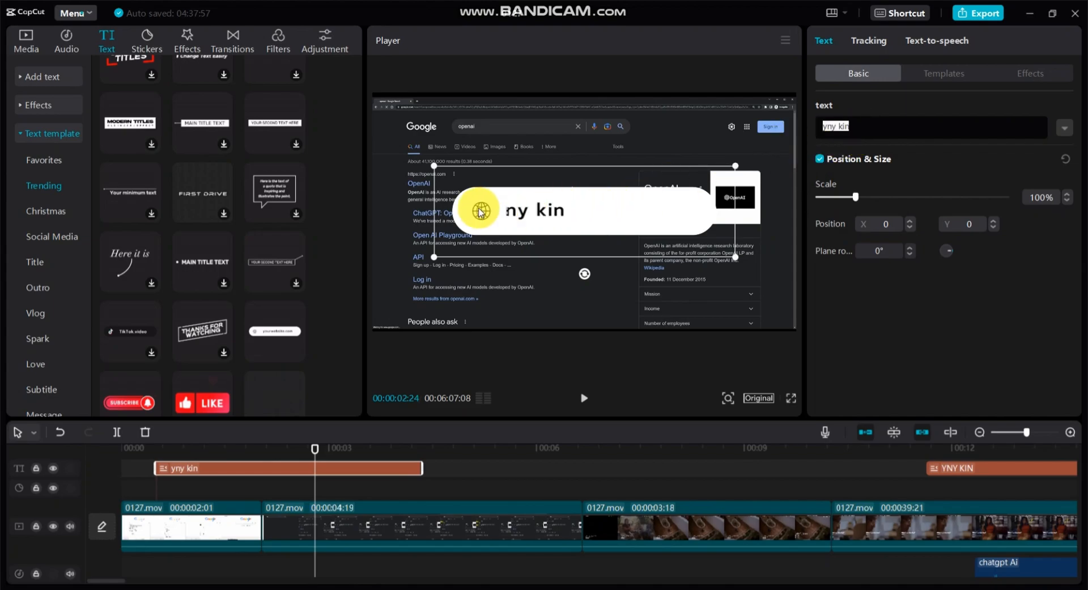
Scale the website name template down to 34% and place it in the lower-right corner of the video frame.
click(842, 197)
drag(839, 200, 828, 200)
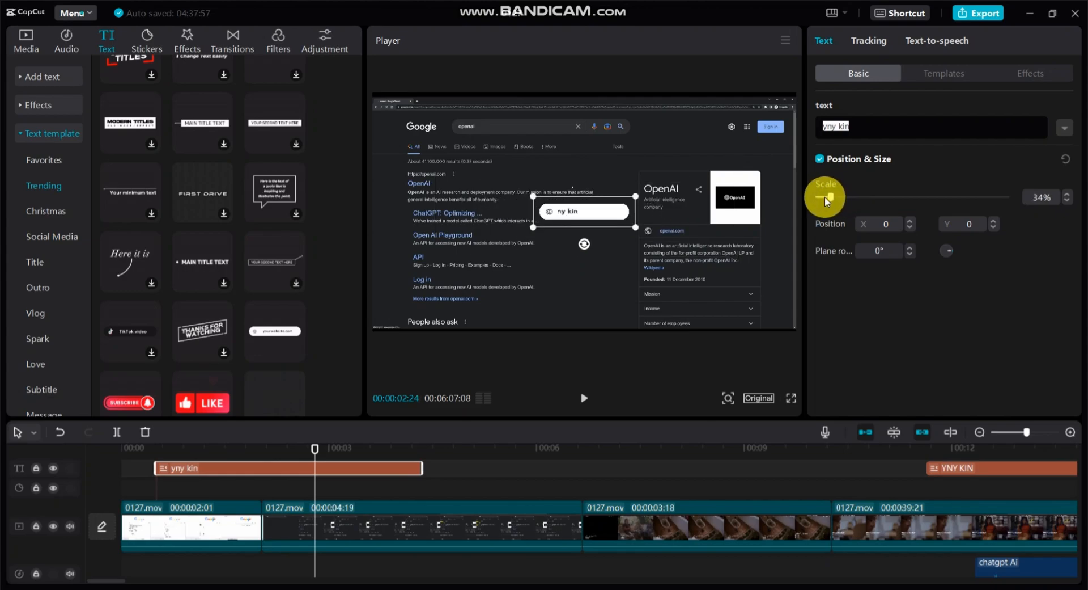
drag(591, 214, 754, 320)
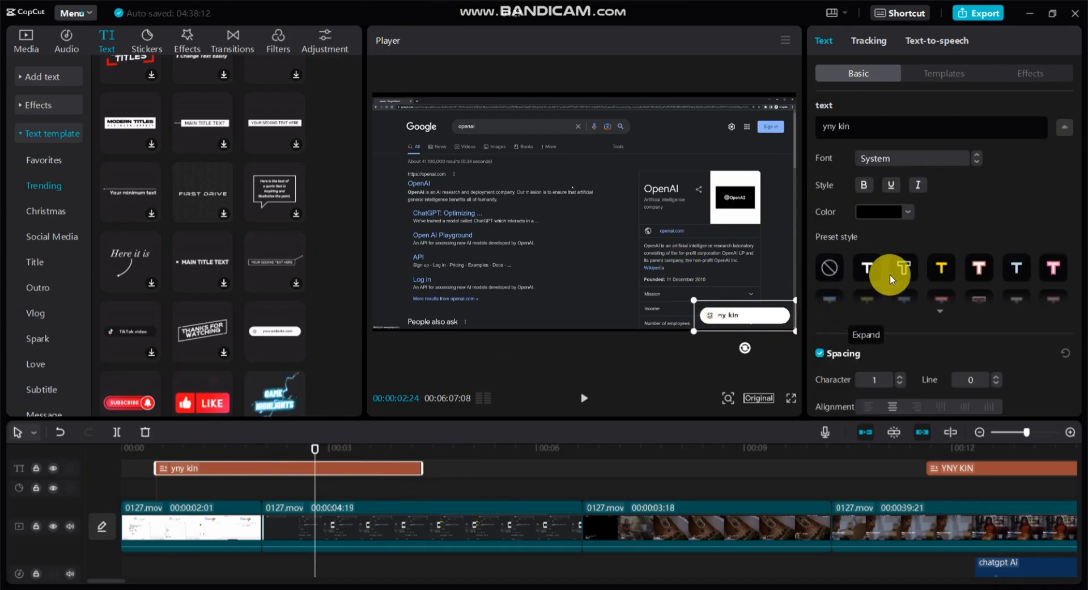
Apply the yellow preset style with black stroke to the template's text, with 72% opacity and a stroke thickness of 56.
click(944, 267)
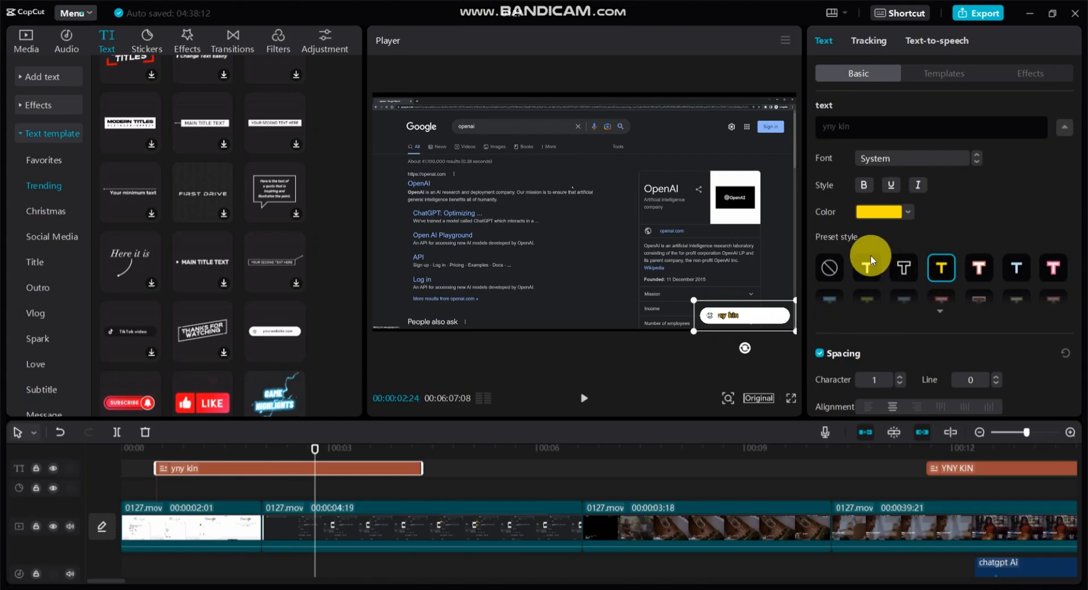
scroll(894, 284, down, 5)
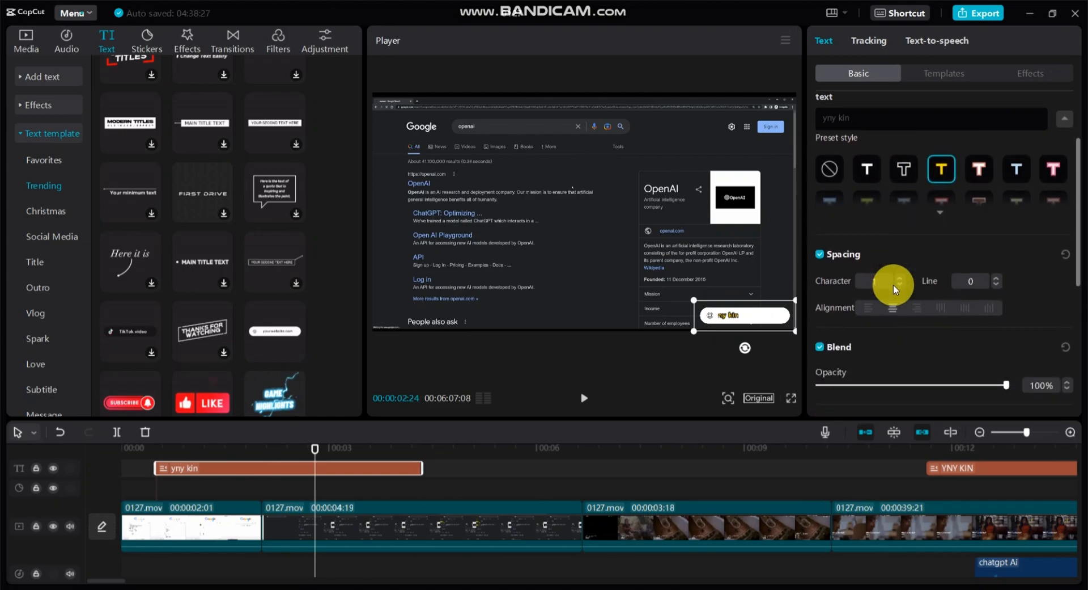
scroll(894, 284, down, 3)
scroll(903, 260, up, 3)
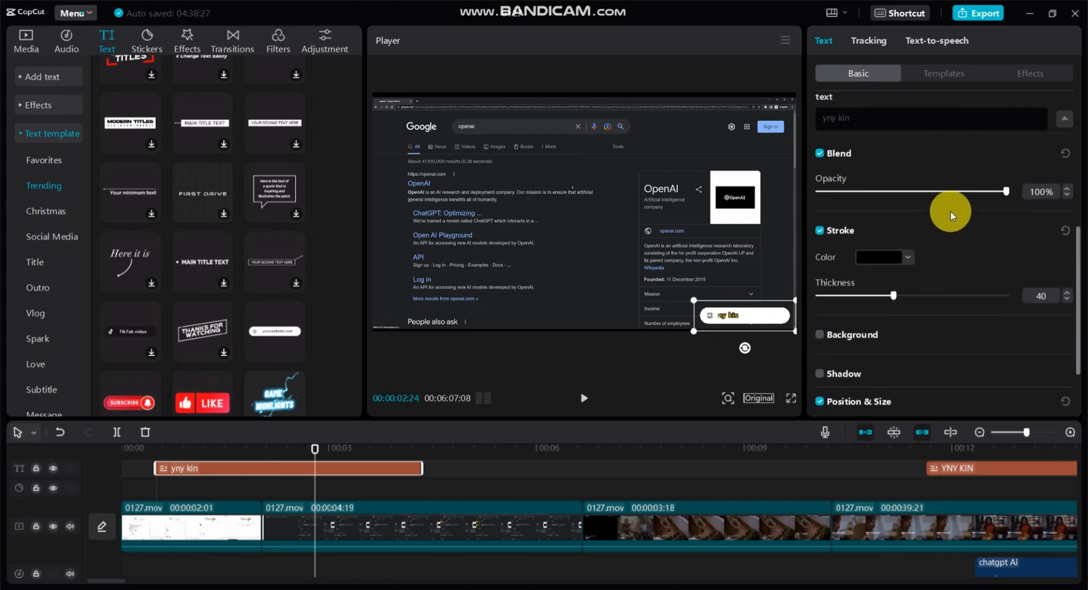
click(965, 190)
click(956, 191)
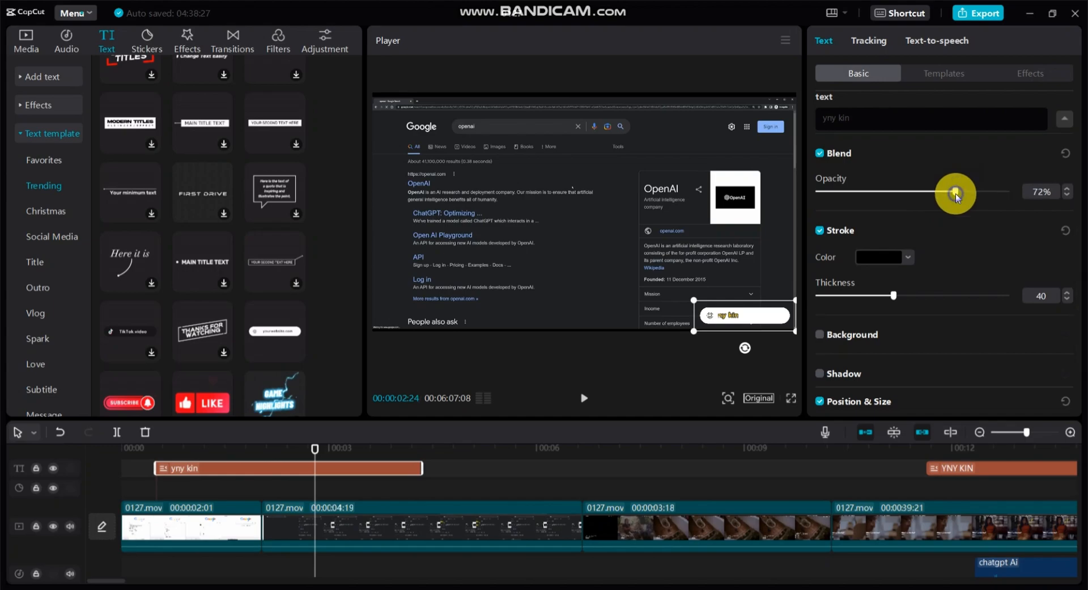
scroll(930, 275, down, 2)
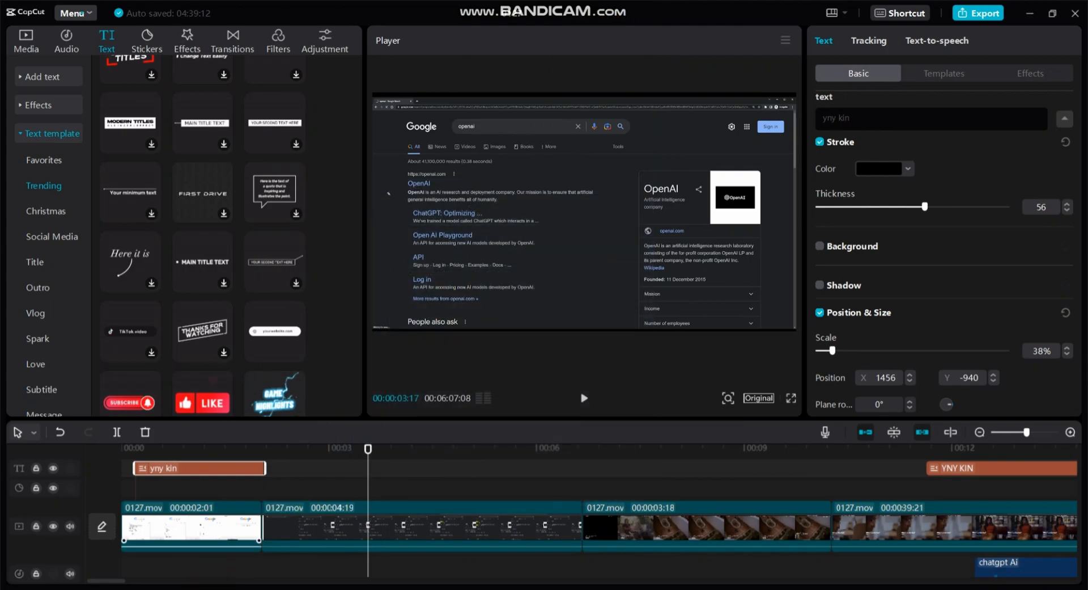
Play the edit back from the start to check the name templates and the opening 0127.mov clips.
click(369, 447)
click(95, 477)
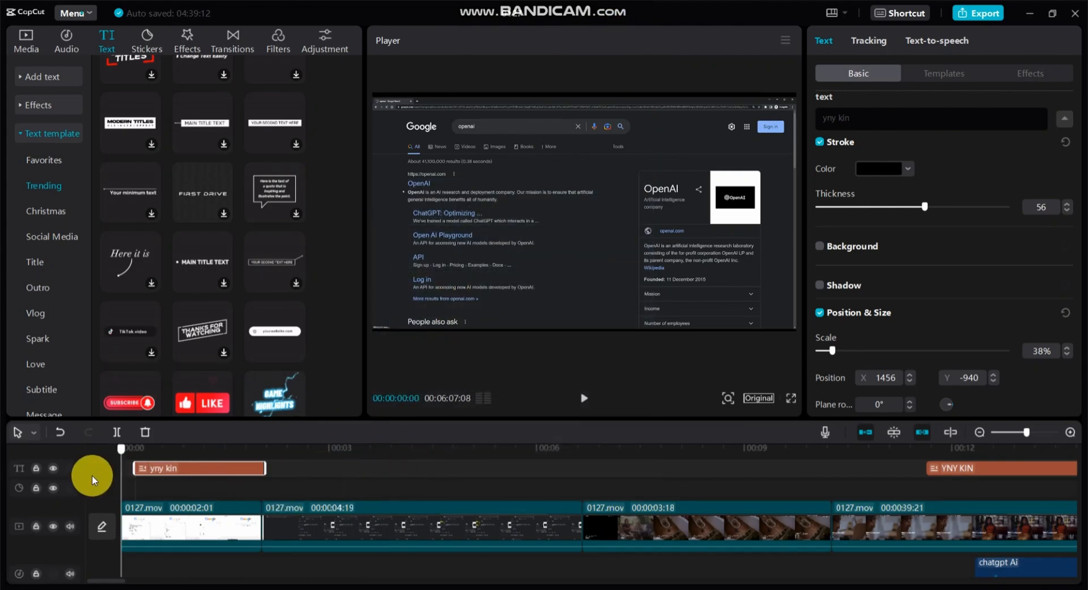
click(586, 399)
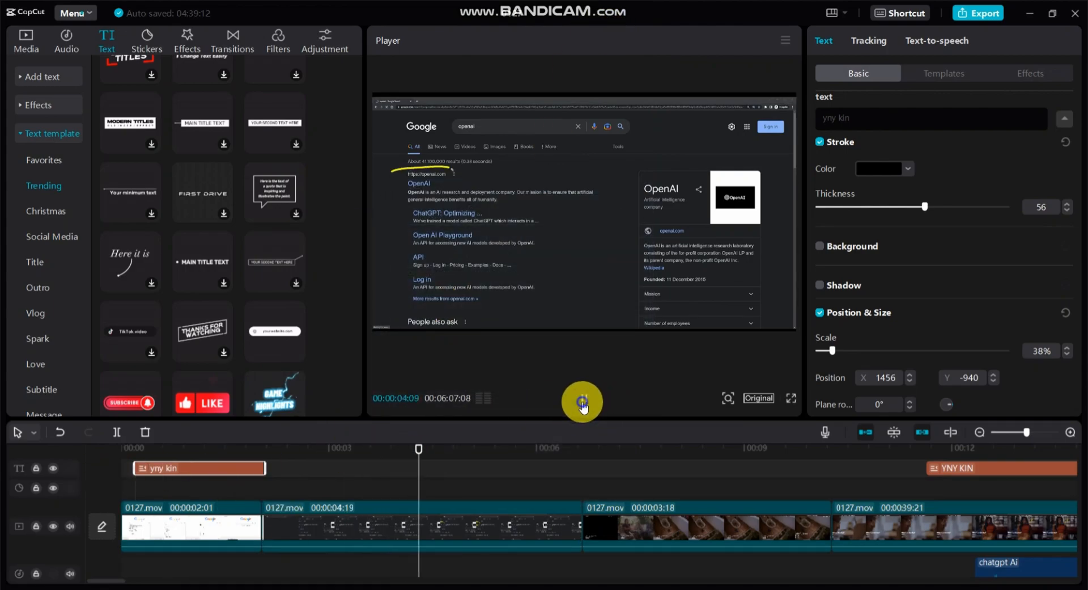
click(586, 400)
drag(445, 445, 310, 453)
click(80, 482)
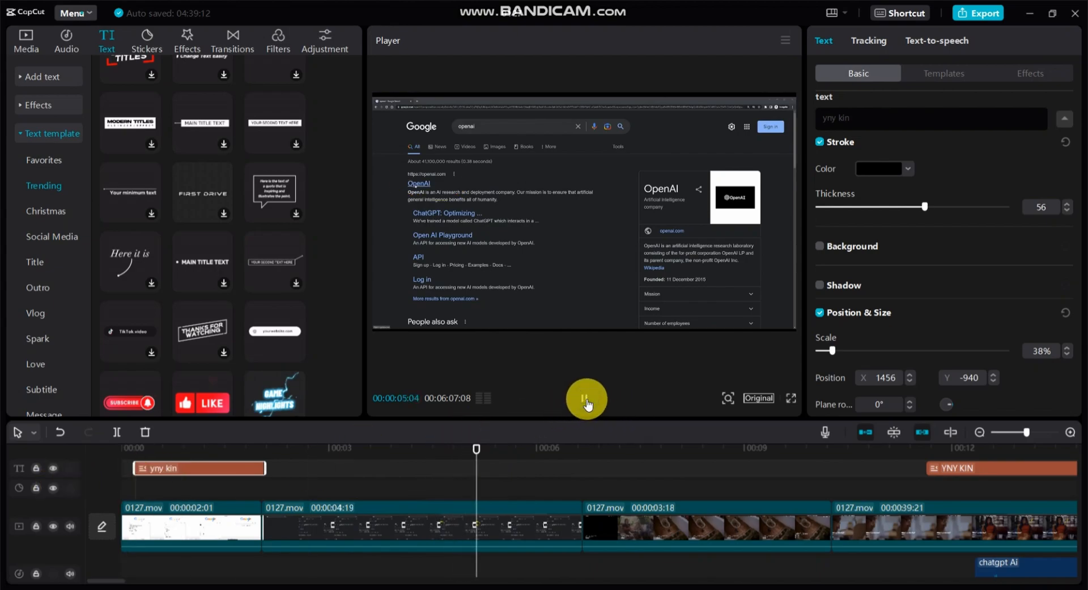
click(587, 400)
click(587, 399)
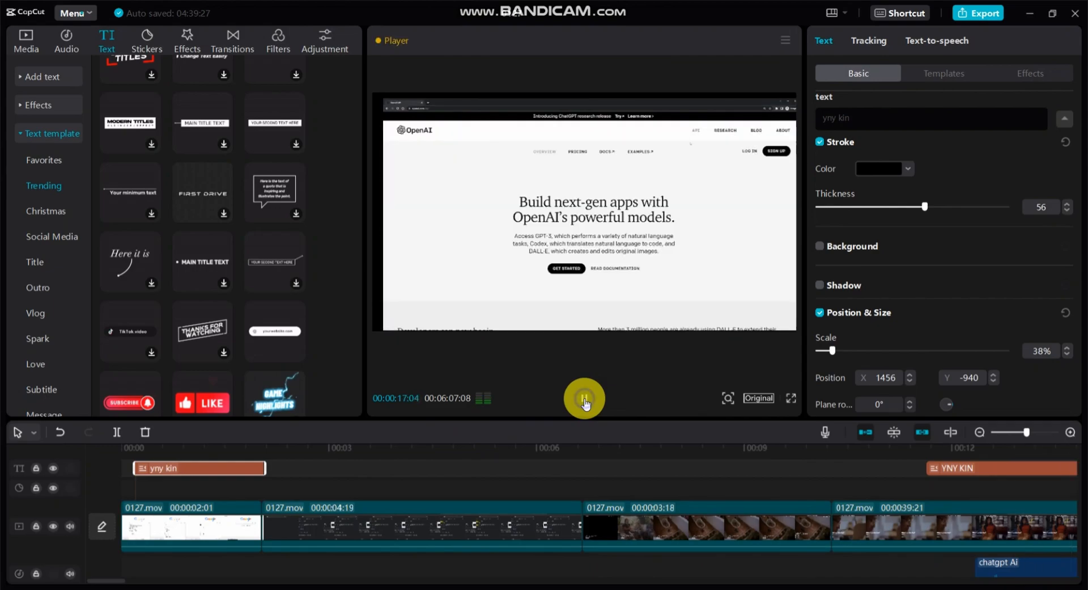
Stop playback and split the long 0127.mov clip at 00:00:21:28.
click(584, 399)
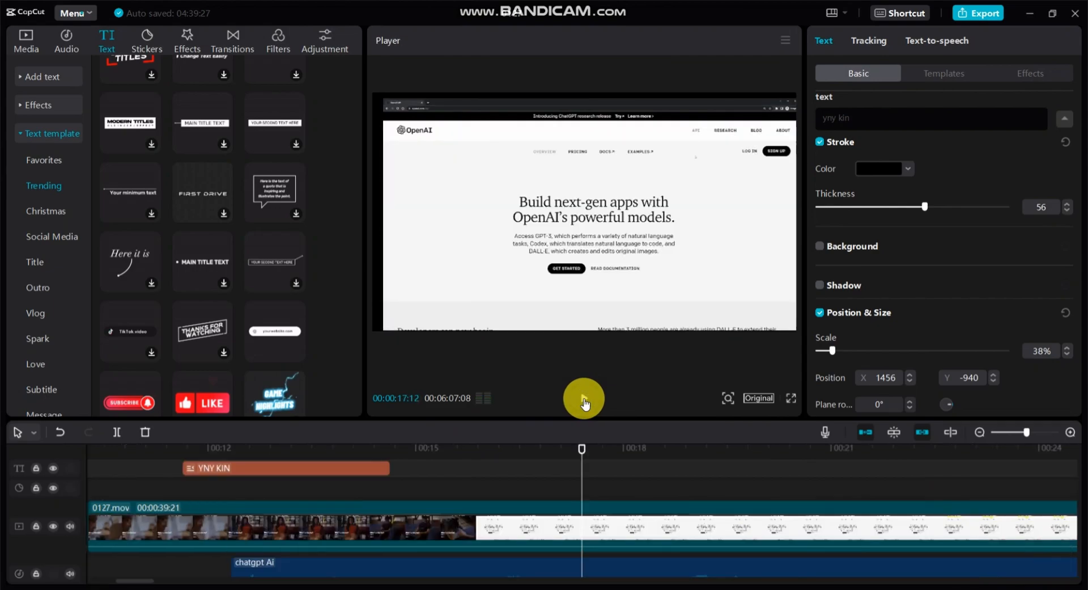
click(895, 487)
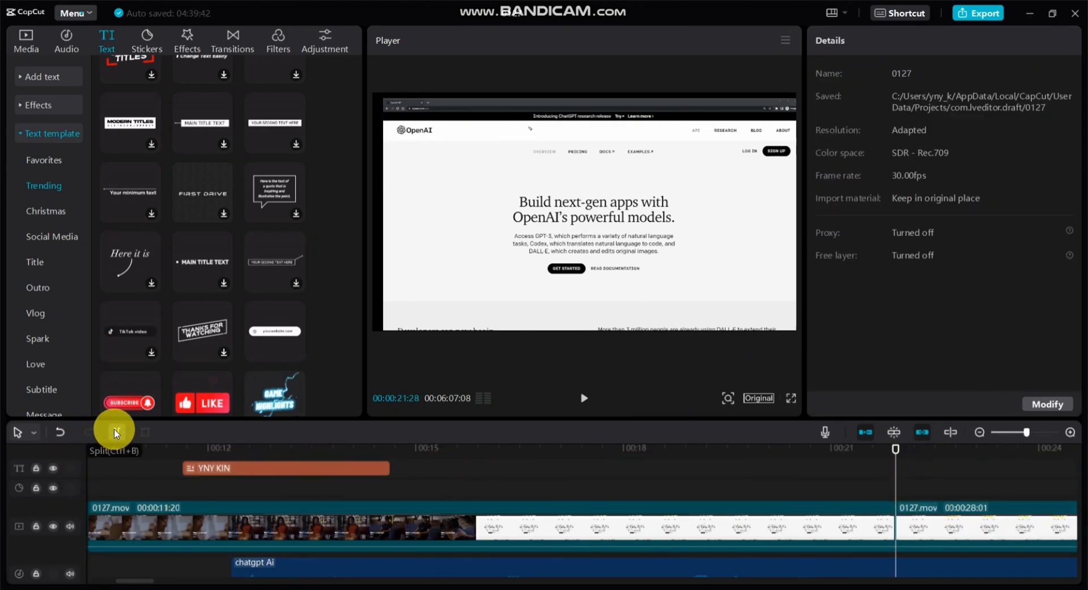
Split the mirrored ChatGPT clip at 00:03:04:25 and delete the piece after the cut.
drag(146, 582, 600, 498)
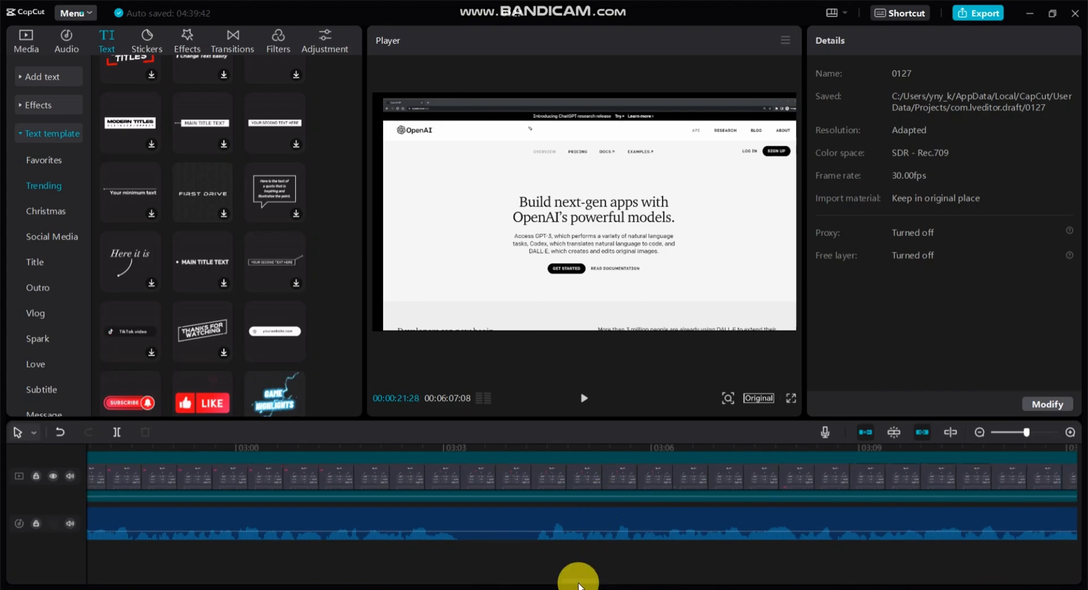
drag(578, 578, 741, 570)
drag(657, 580, 629, 580)
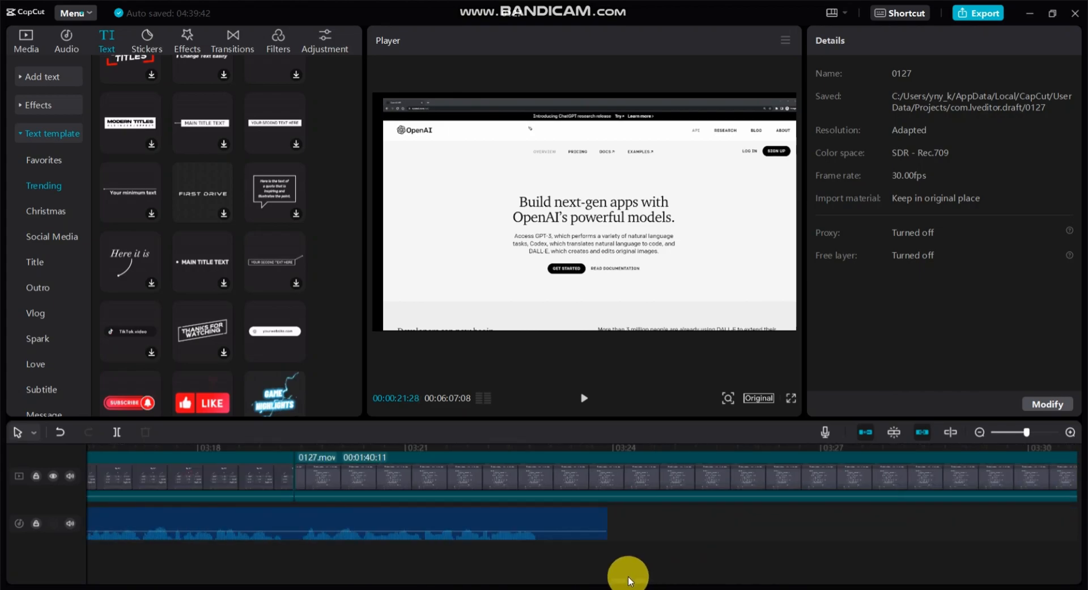
click(613, 446)
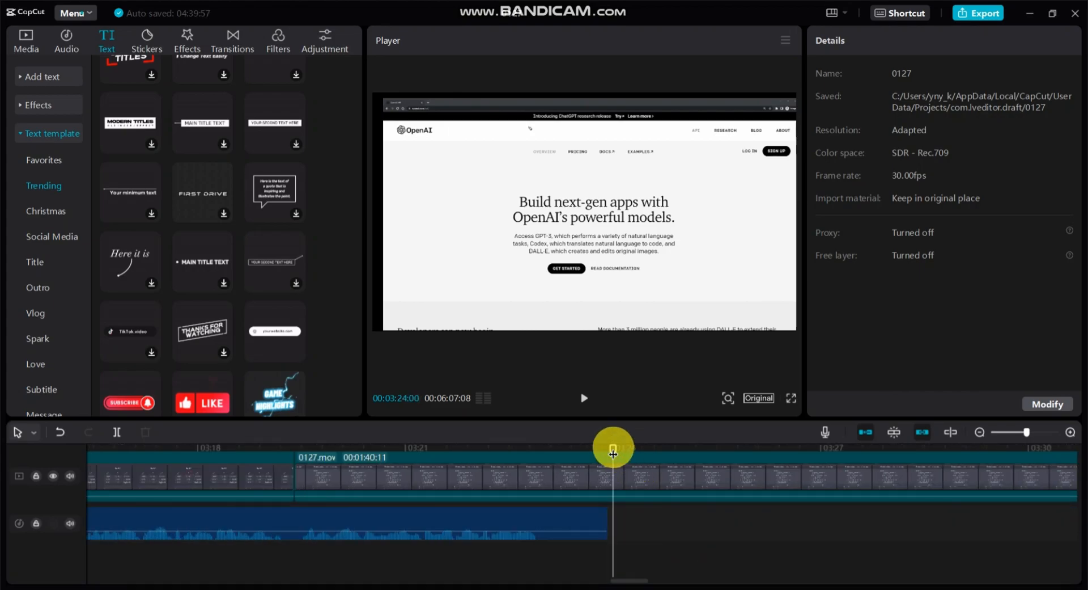
drag(613, 452, 538, 468)
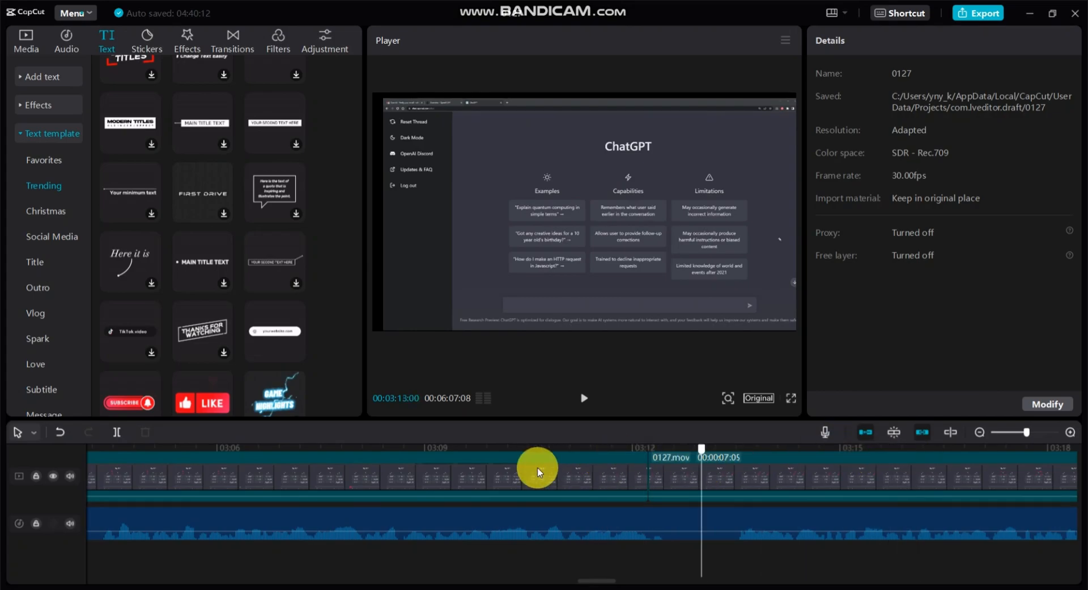
drag(247, 467, 137, 471)
click(119, 434)
click(318, 473)
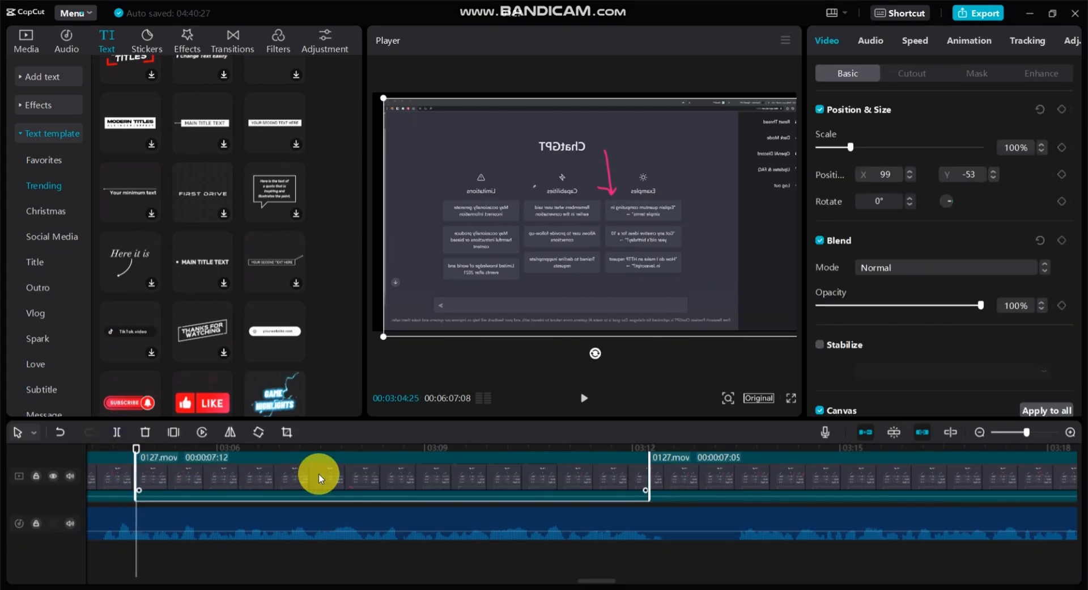
right_click(319, 473)
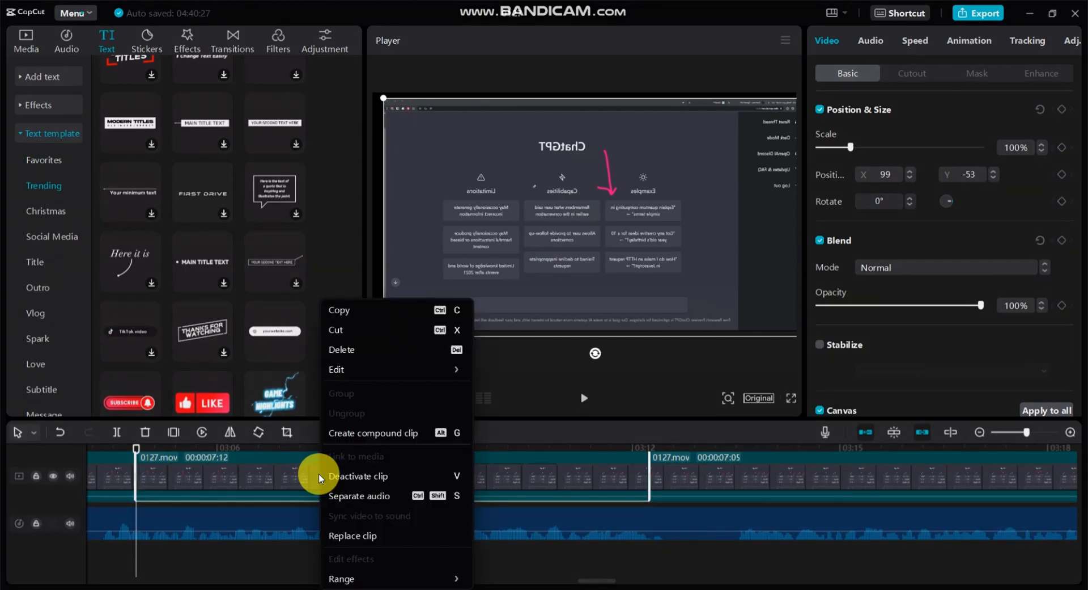
click(348, 347)
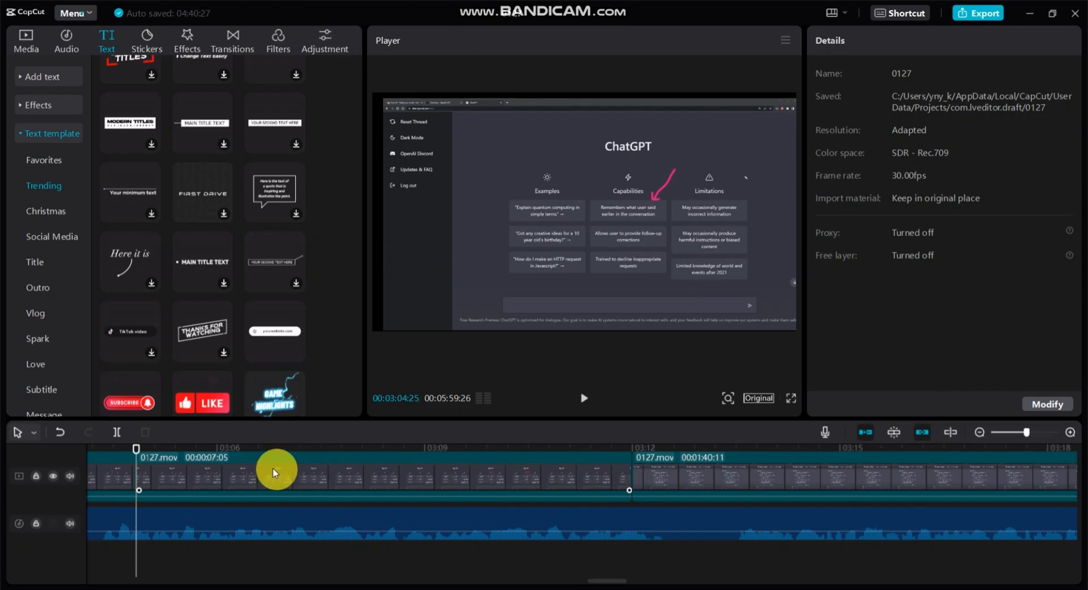
Mirror the flipped ChatGPT clip at 00:02:55:07 so its text reads correctly.
drag(135, 453, 425, 463)
click(320, 474)
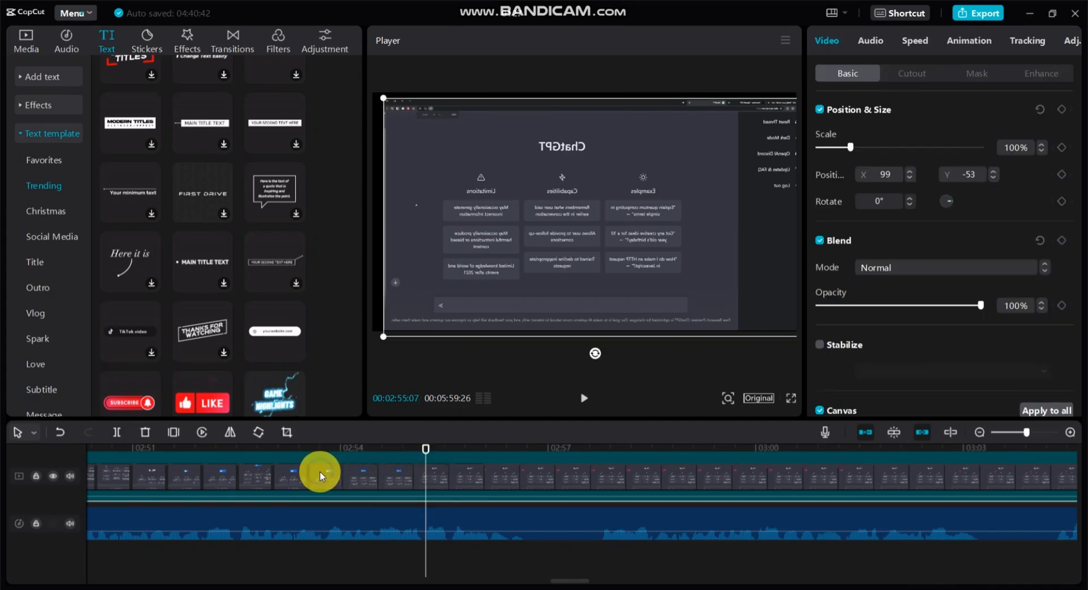
click(231, 433)
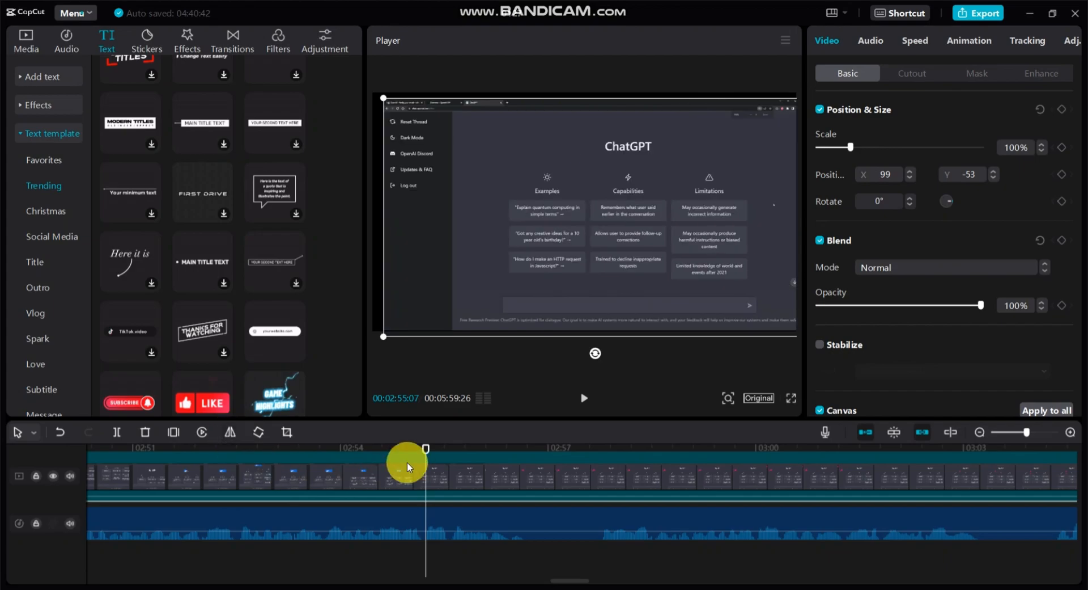
Split the ChatGPT clip at 00:02:58:04 and delete the piece after the cut.
drag(426, 455, 764, 470)
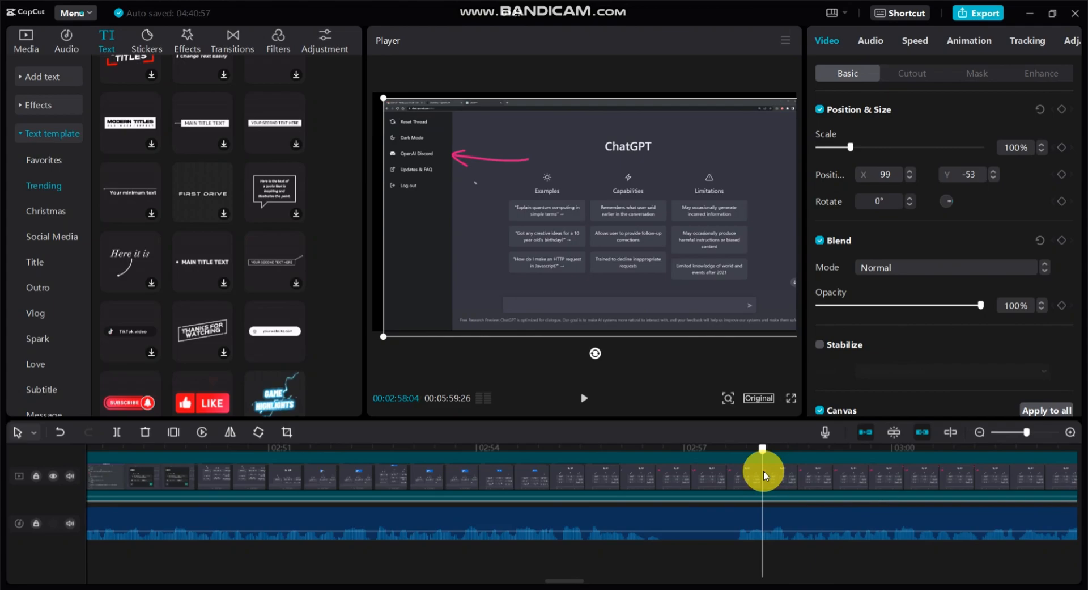
click(117, 434)
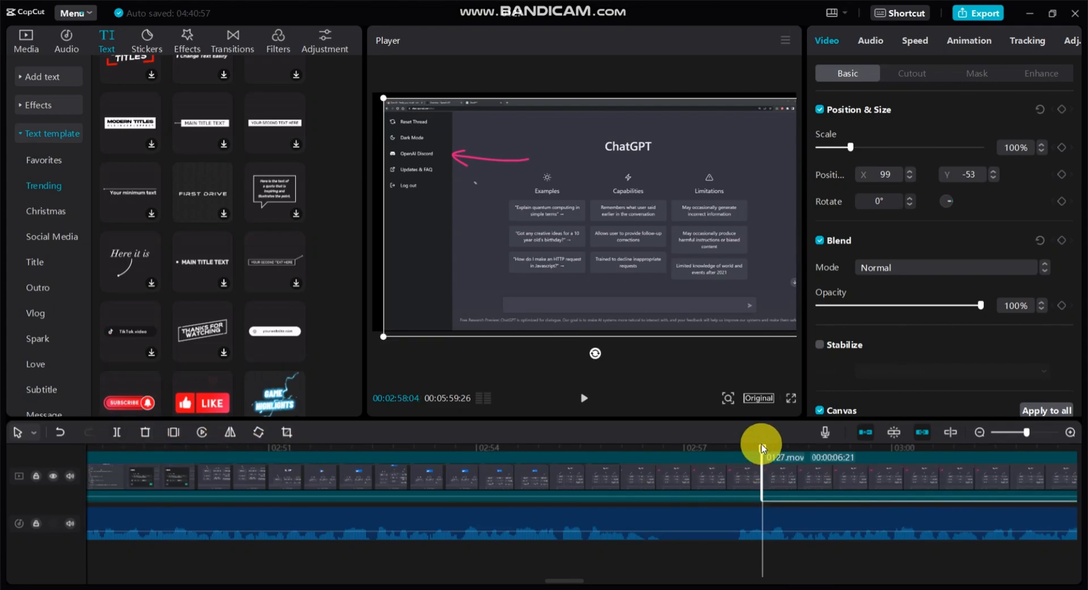
drag(765, 454, 1075, 448)
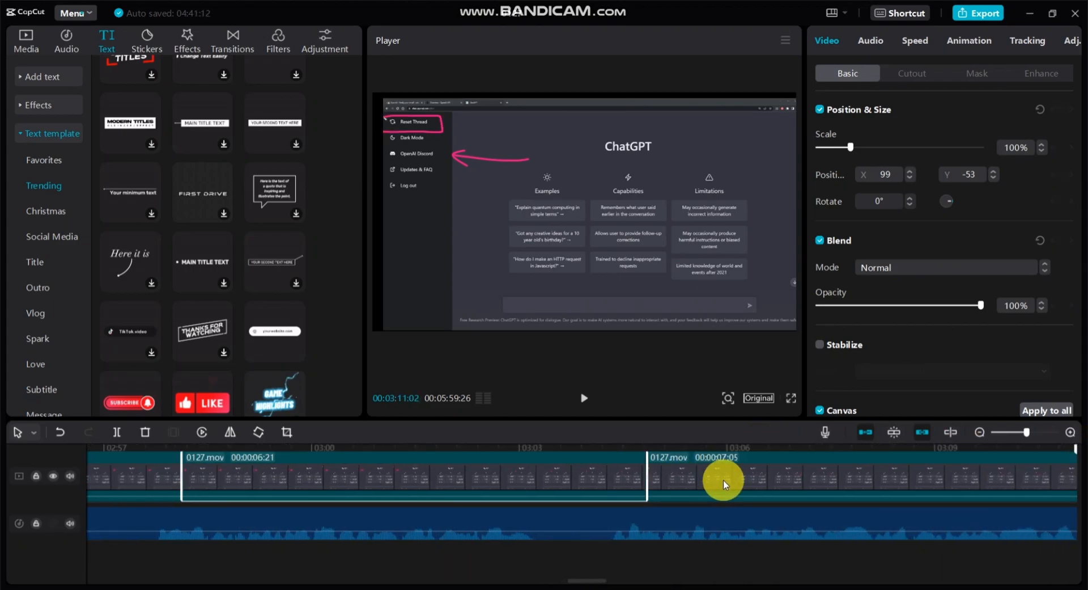
right_click(489, 483)
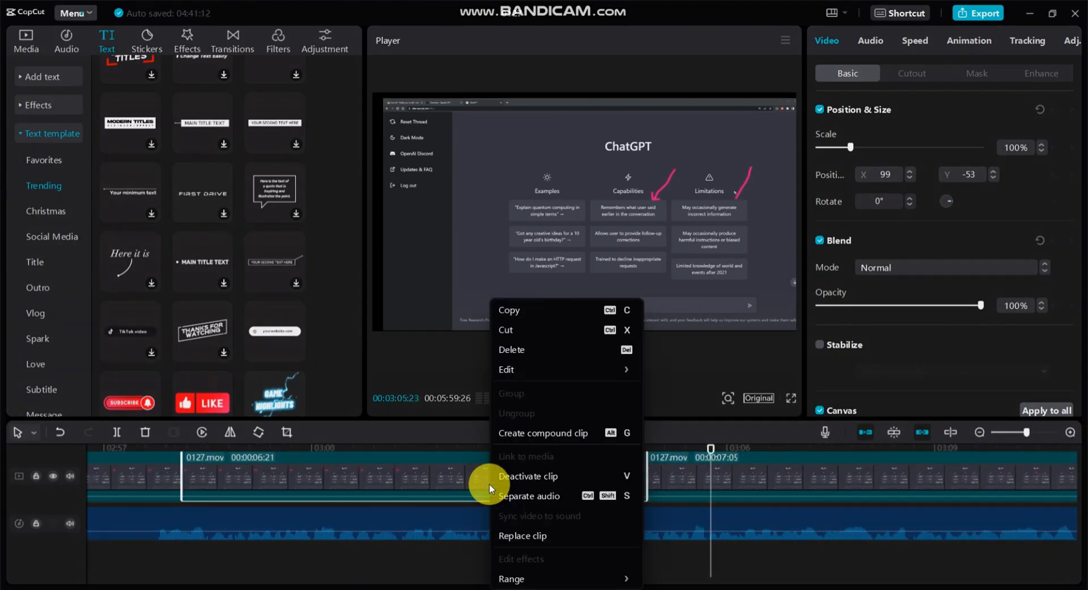
click(522, 351)
Play the last part of the timeline to compare the footage with the end of the audio.
drag(709, 449, 463, 499)
drag(174, 508, 840, 499)
click(584, 398)
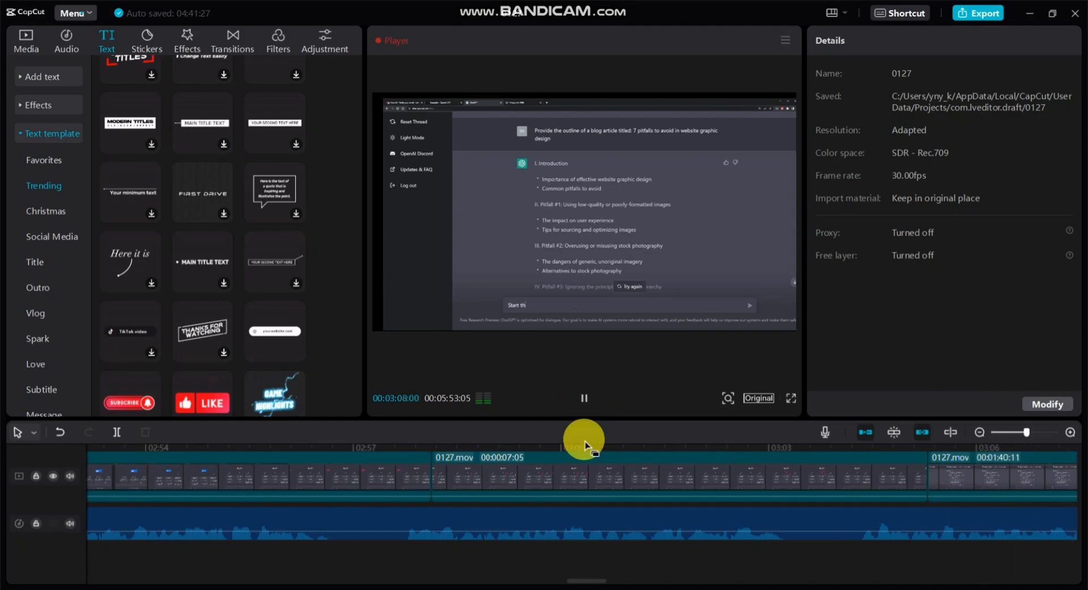
drag(591, 581, 622, 584)
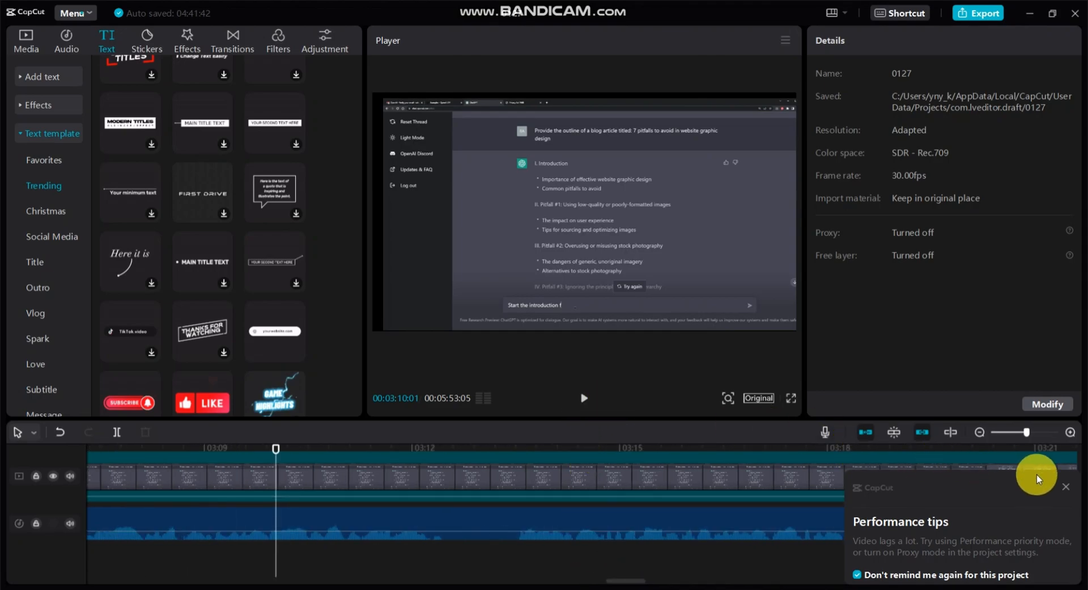
click(1067, 486)
click(583, 398)
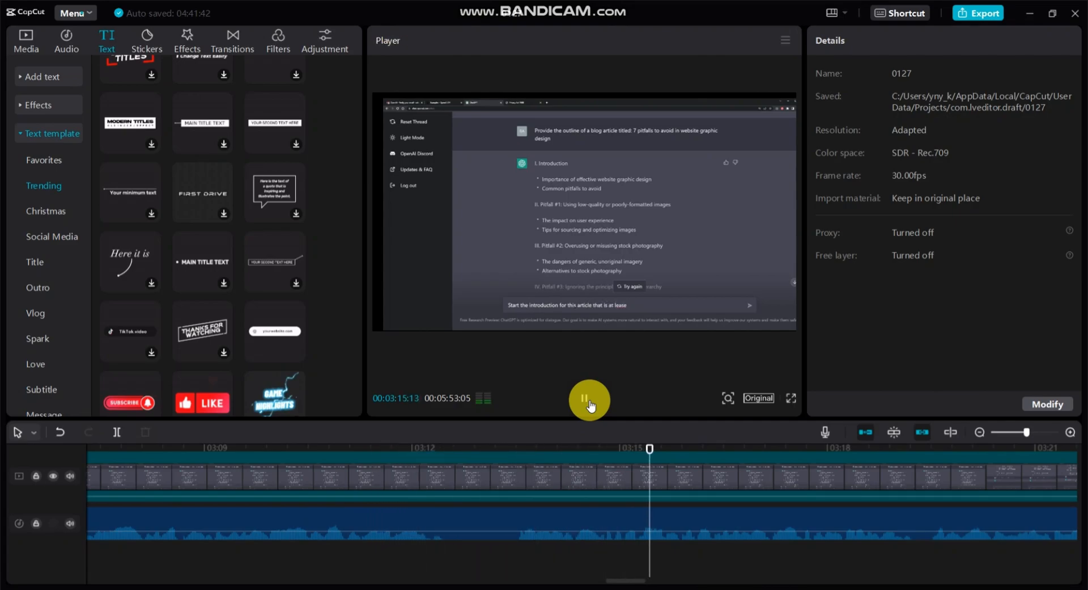
drag(630, 582, 656, 580)
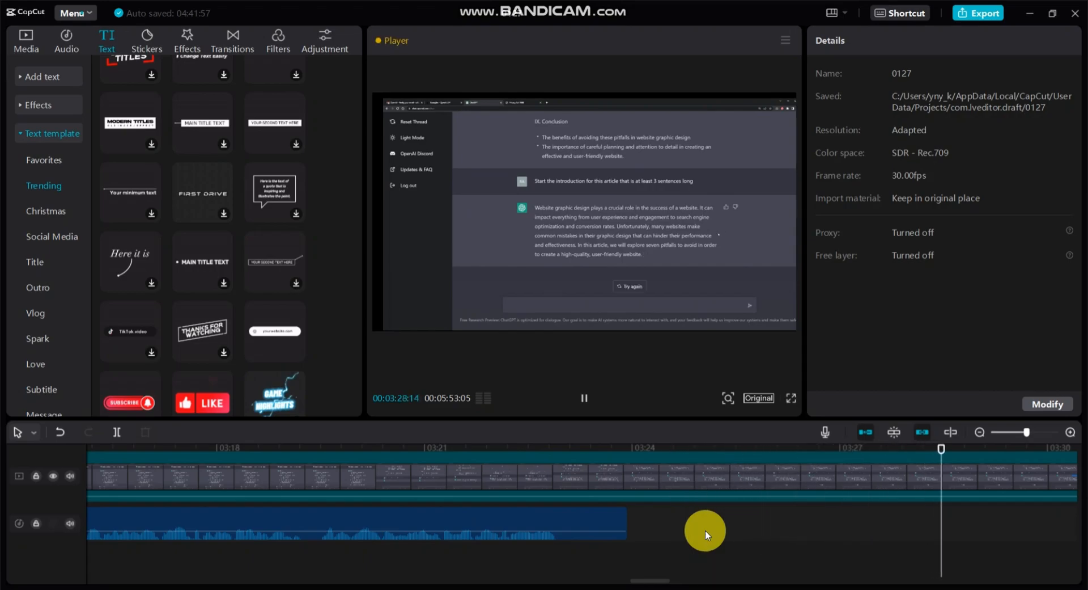
click(587, 399)
Split the ChatGPT clip at the end of the audio, 00:03:23:28, and delete all footage after the cut.
drag(583, 452, 934, 548)
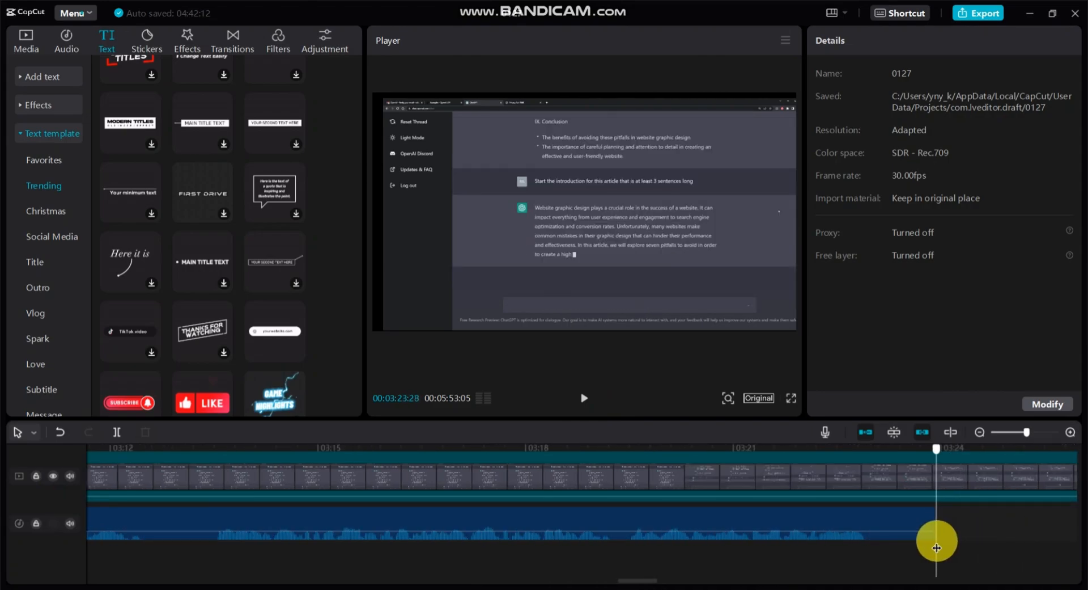
click(118, 435)
click(987, 469)
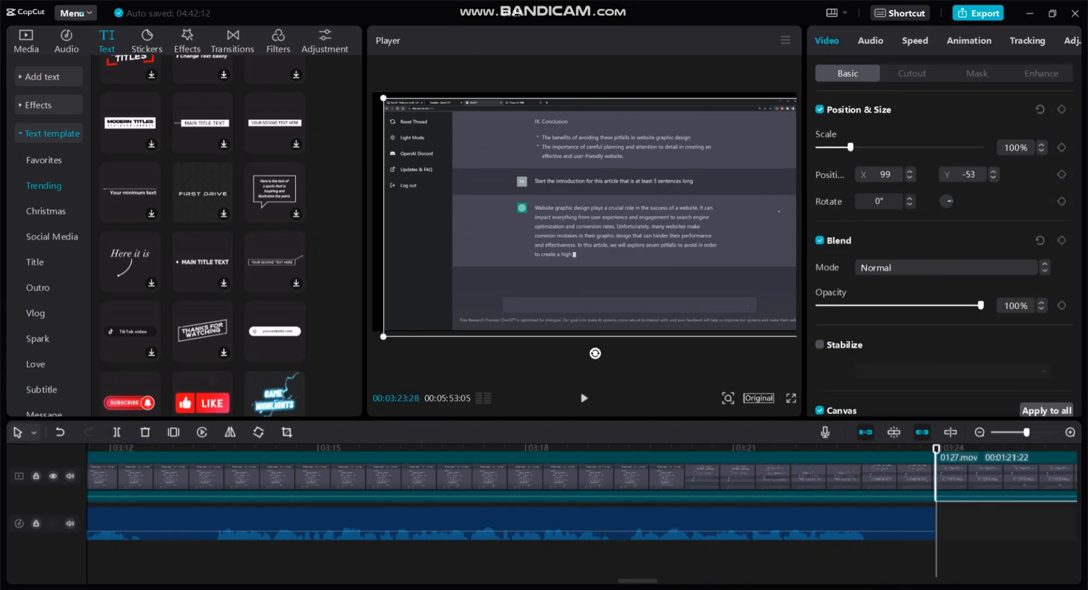
drag(1012, 434, 1003, 434)
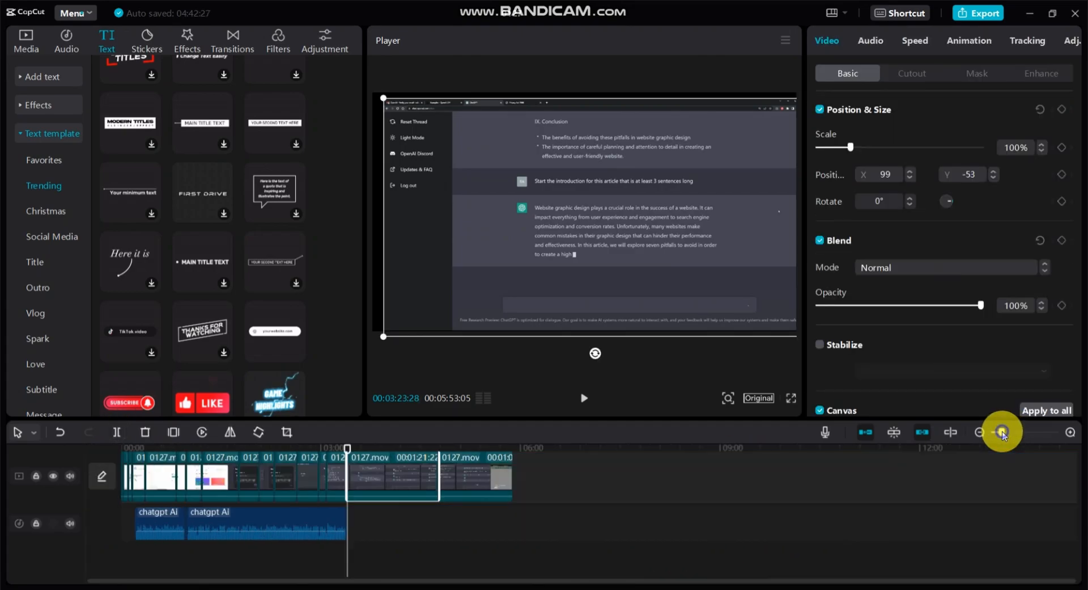
right_click(390, 475)
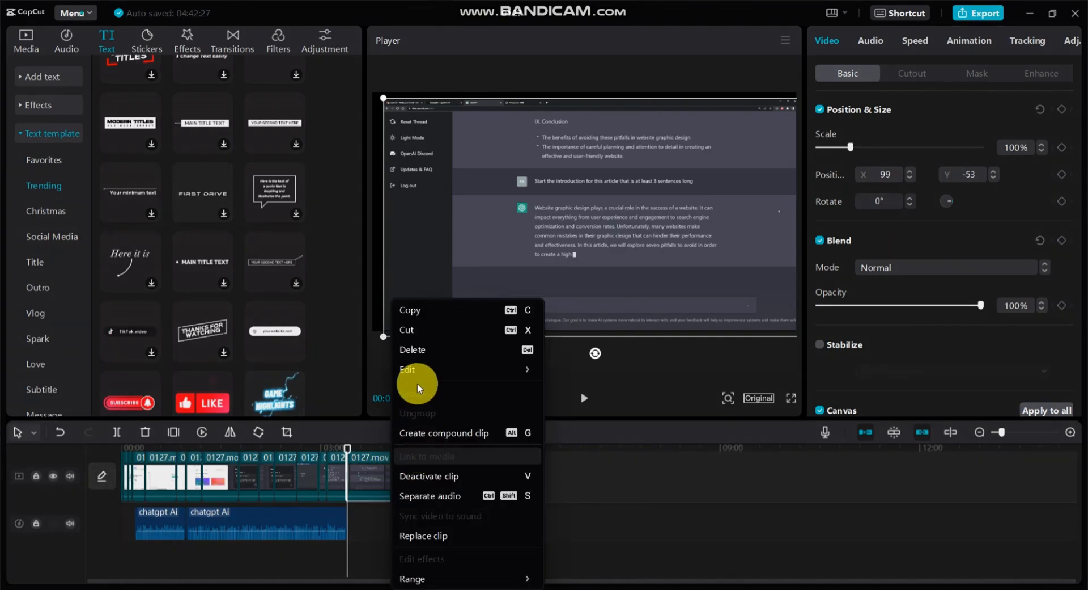
click(418, 349)
right_click(397, 478)
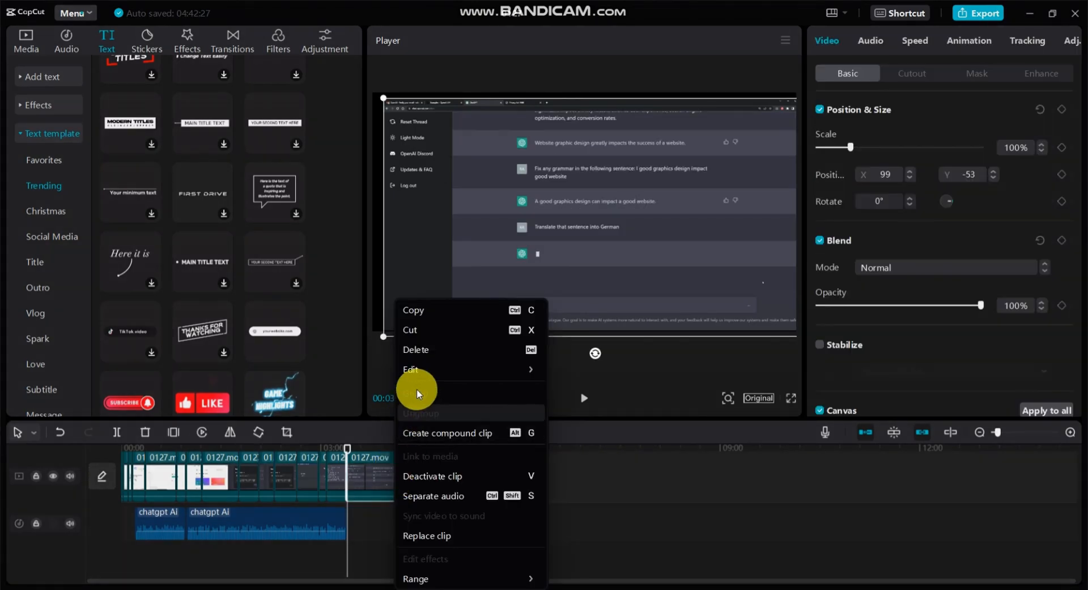
click(417, 349)
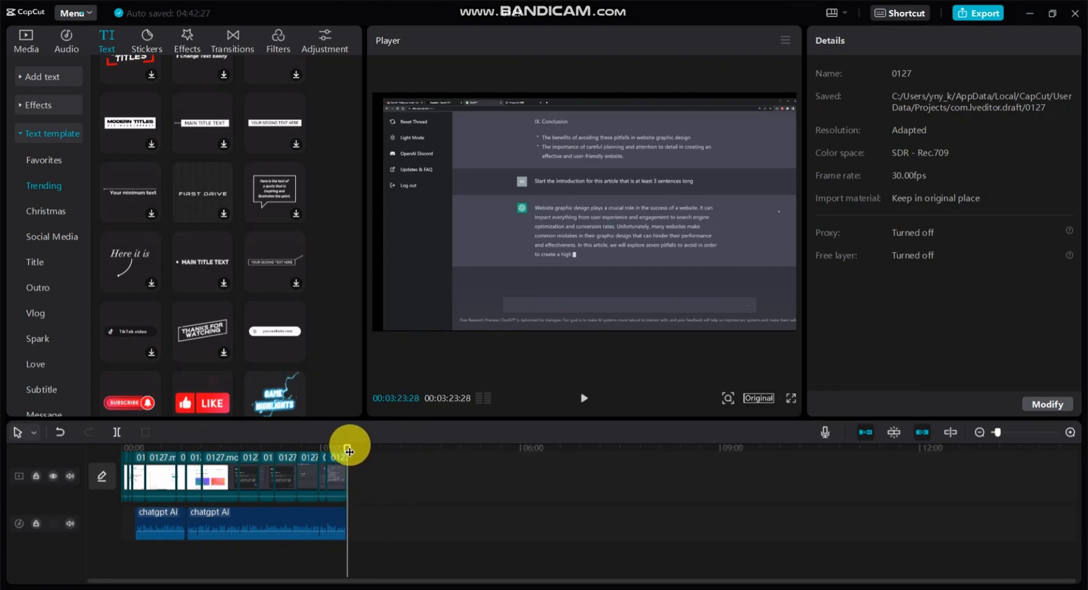
Import the Geometric YouTube gaming outro video and add it to the end of the main video track.
click(25, 45)
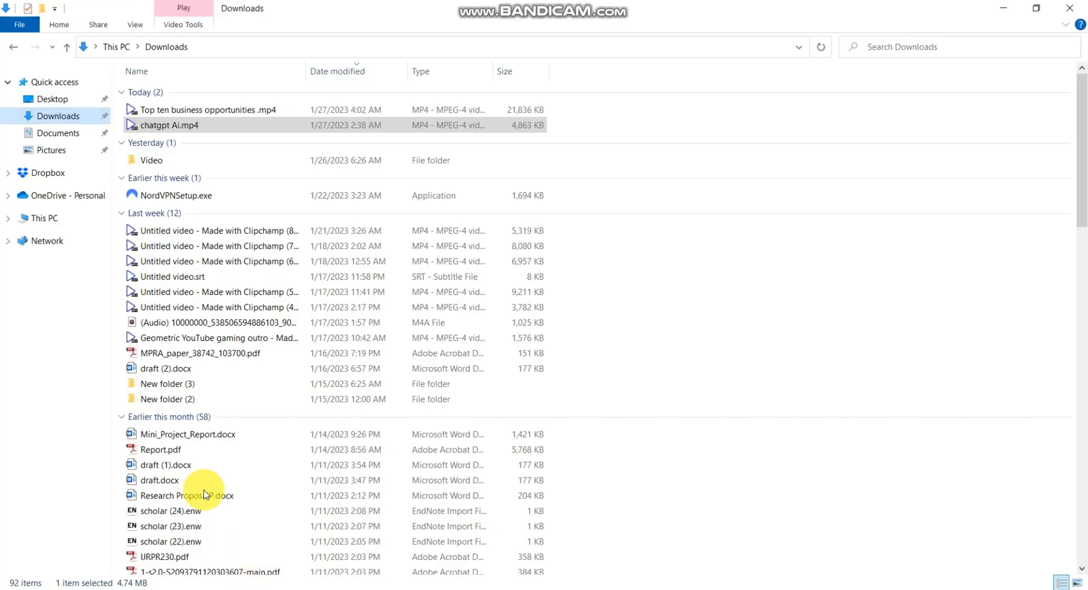
drag(181, 338, 244, 259)
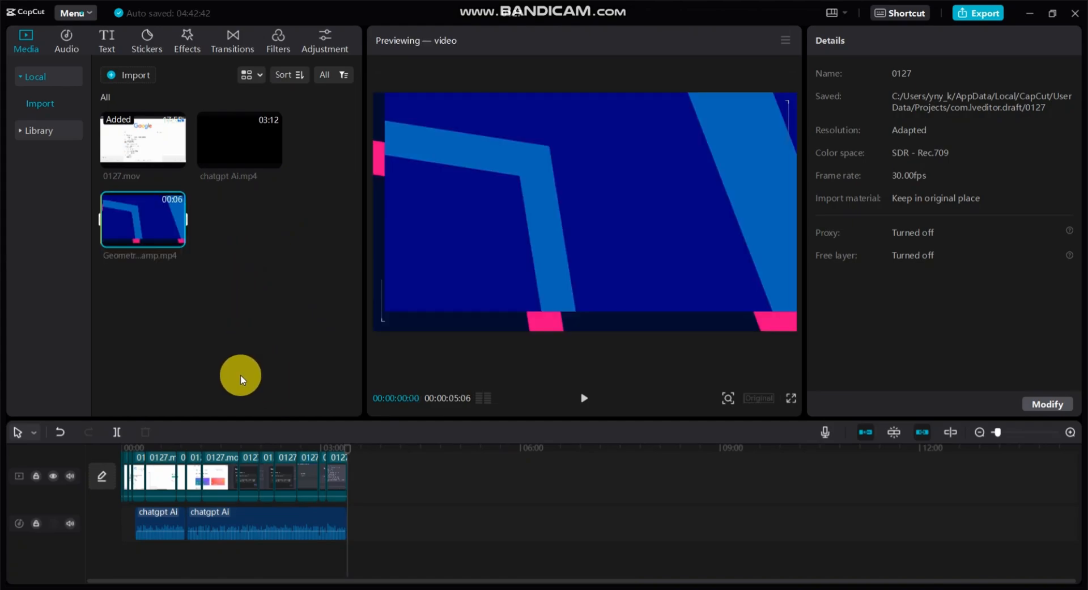
click(177, 241)
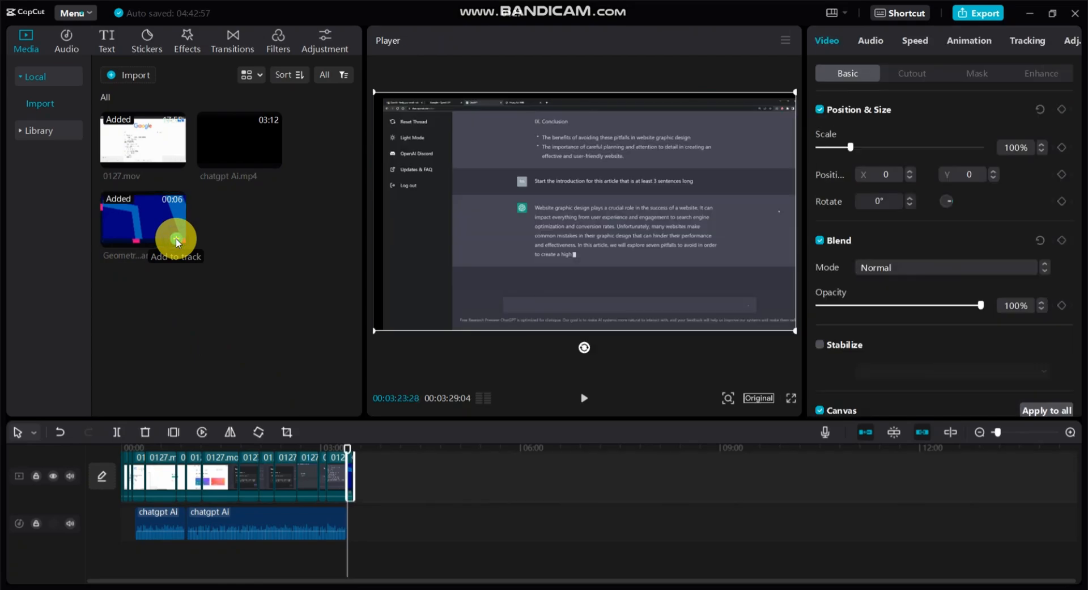
Separate the audio of the Geometric YouTube gaming outro clip onto the audio track.
drag(1007, 435, 1015, 435)
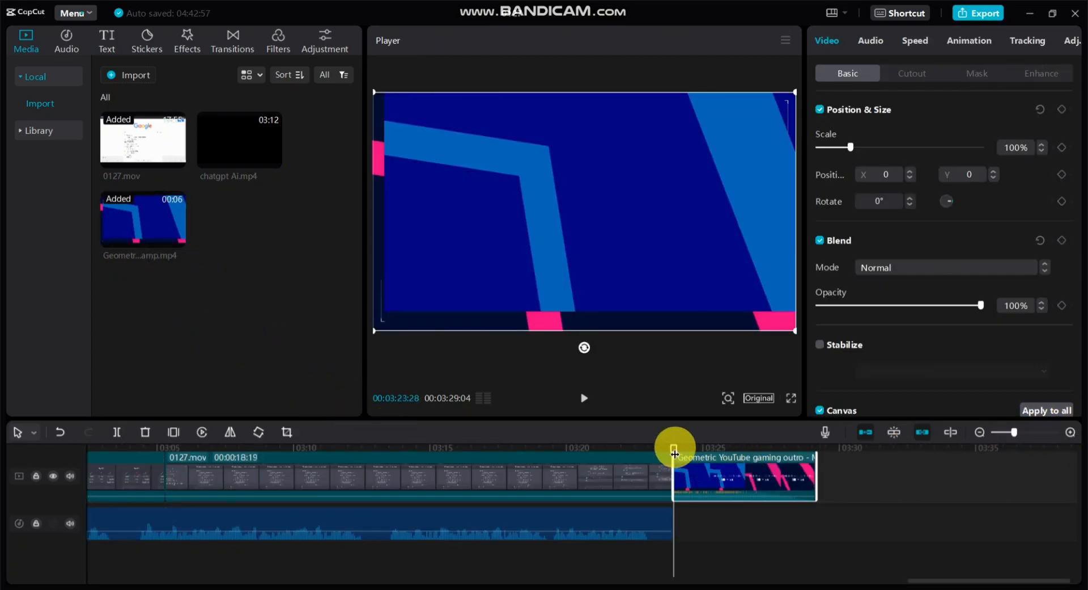
drag(674, 451, 590, 449)
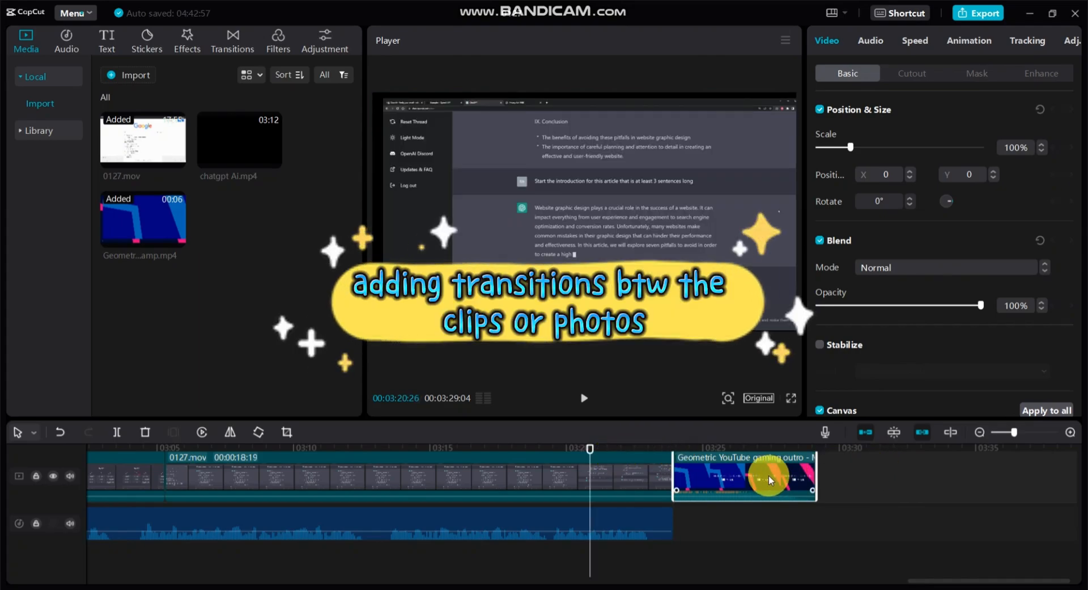
right_click(760, 469)
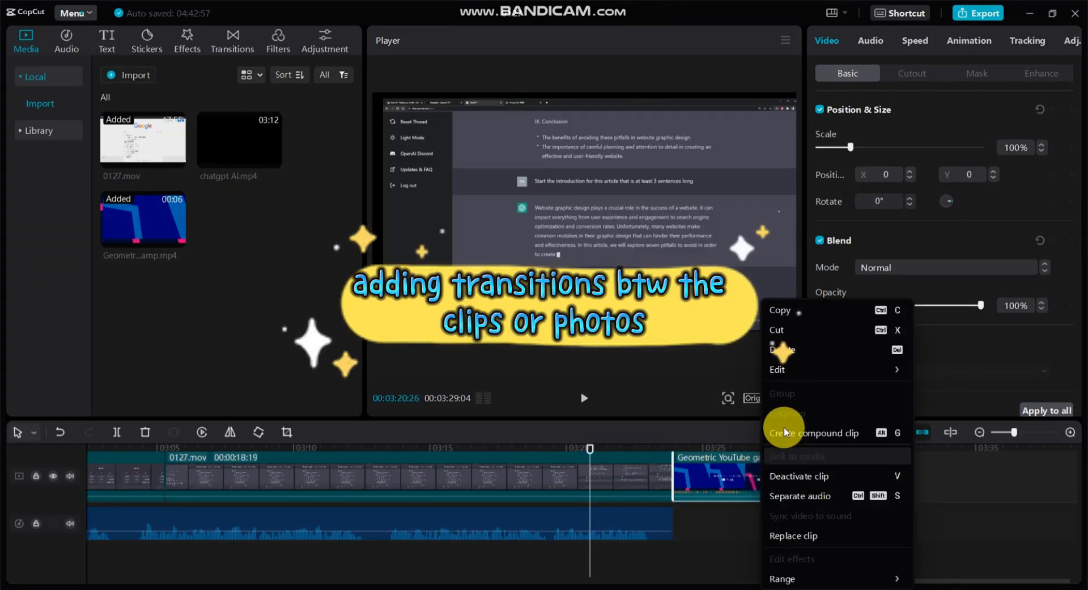
click(818, 498)
Play the timeline from 00:03:17:29 to check the change from the ChatGPT footage to the outro.
click(592, 451)
drag(592, 450, 510, 445)
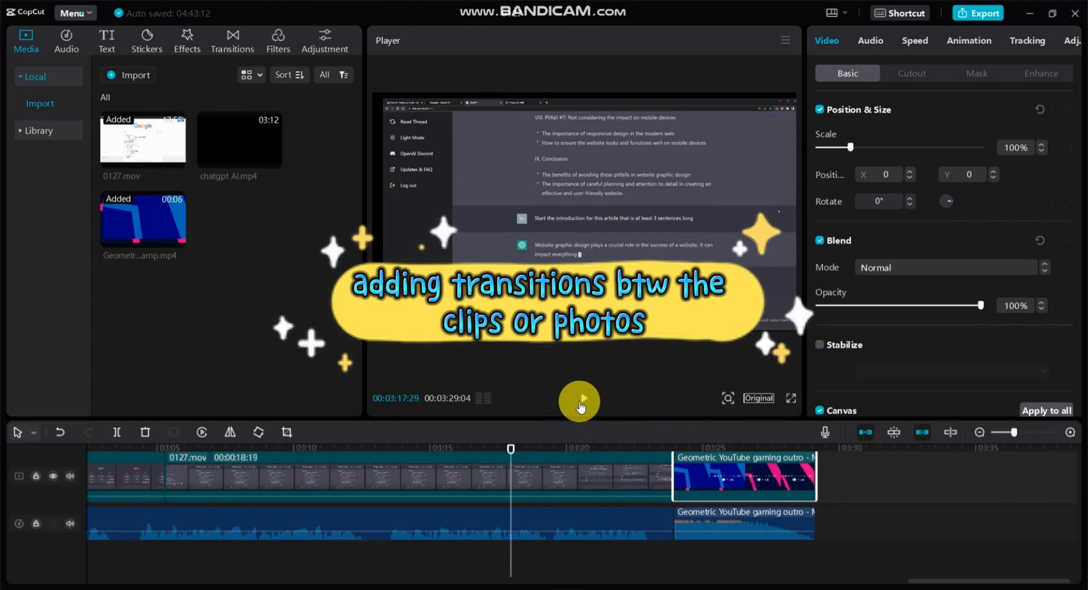
click(586, 400)
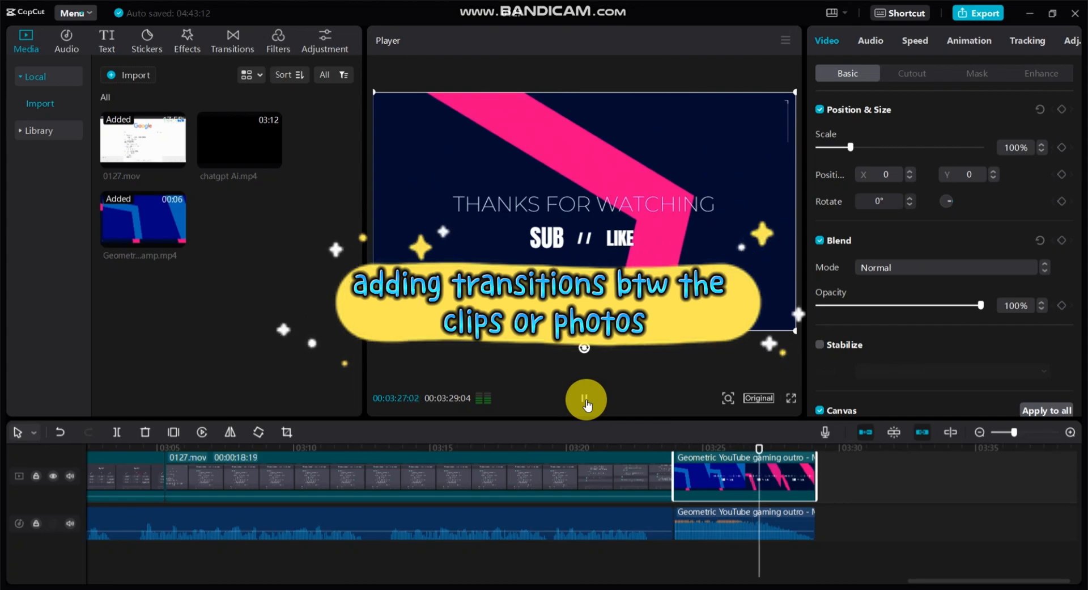
click(586, 399)
Add the basic Slide transition between the first two clips, near 00:00:02:01.
drag(794, 444, 181, 460)
drag(180, 461, 177, 457)
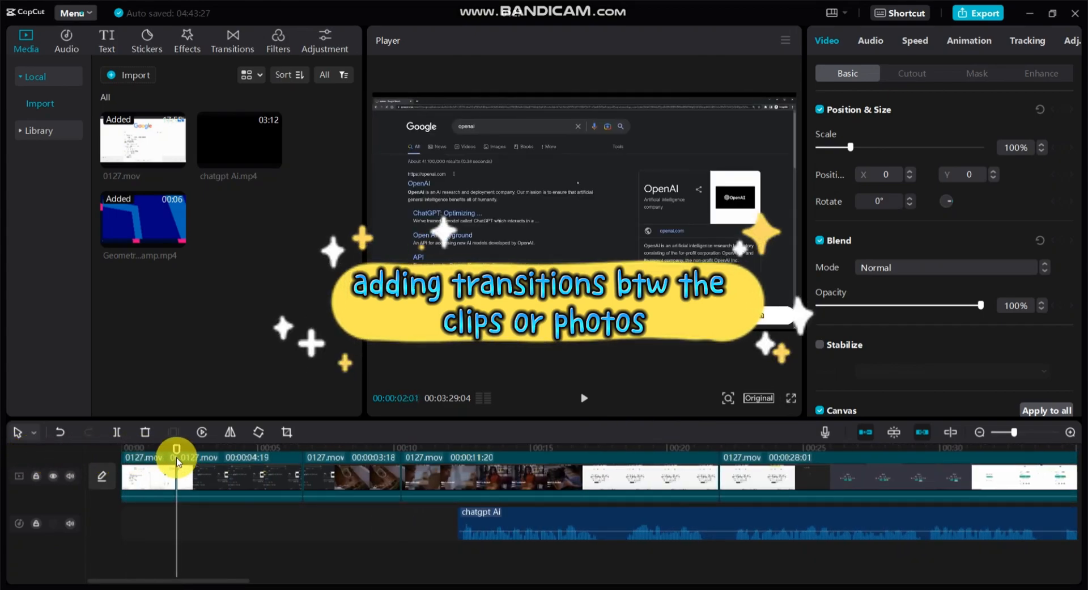
click(243, 39)
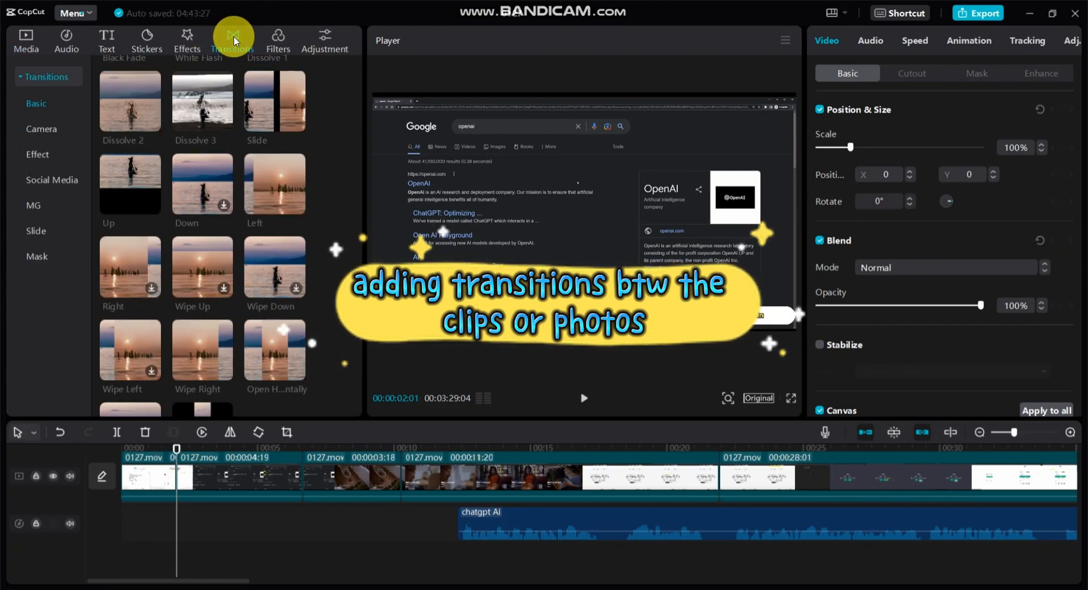
scroll(212, 291, down, 2)
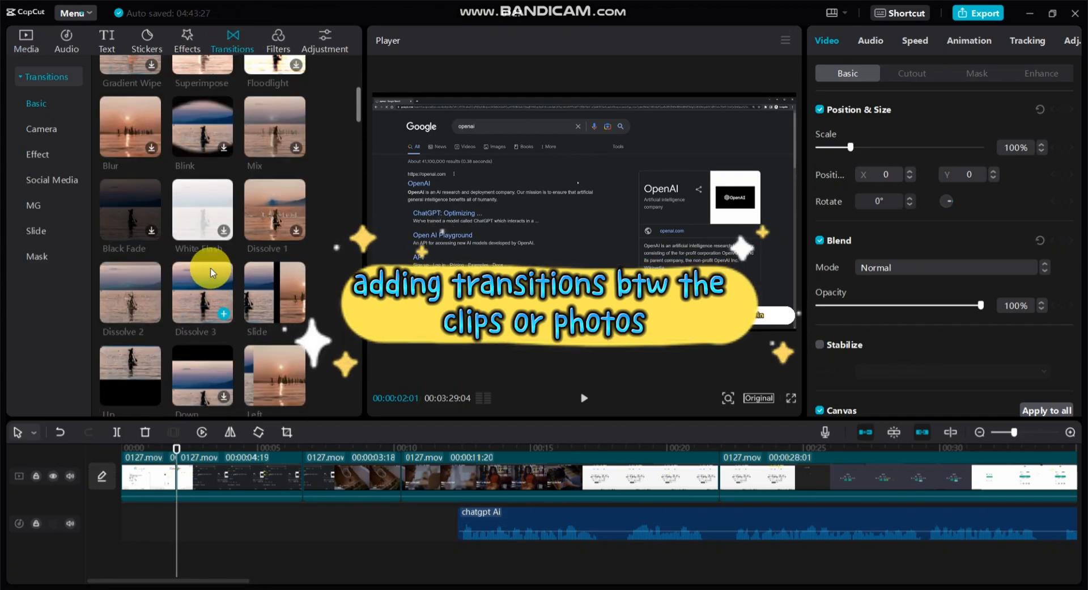
scroll(250, 255, down, 2)
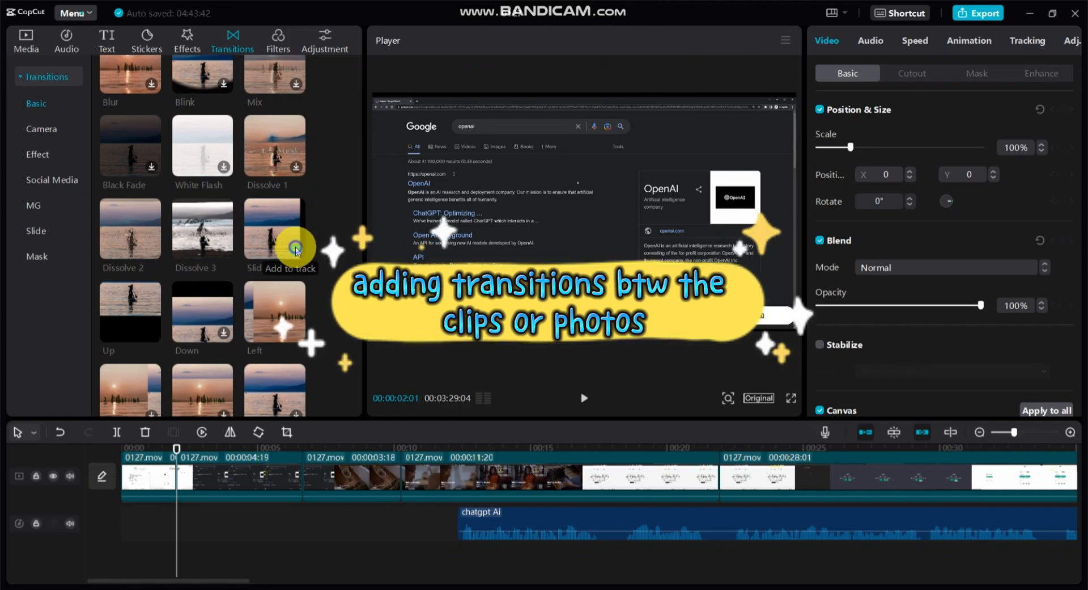
click(296, 249)
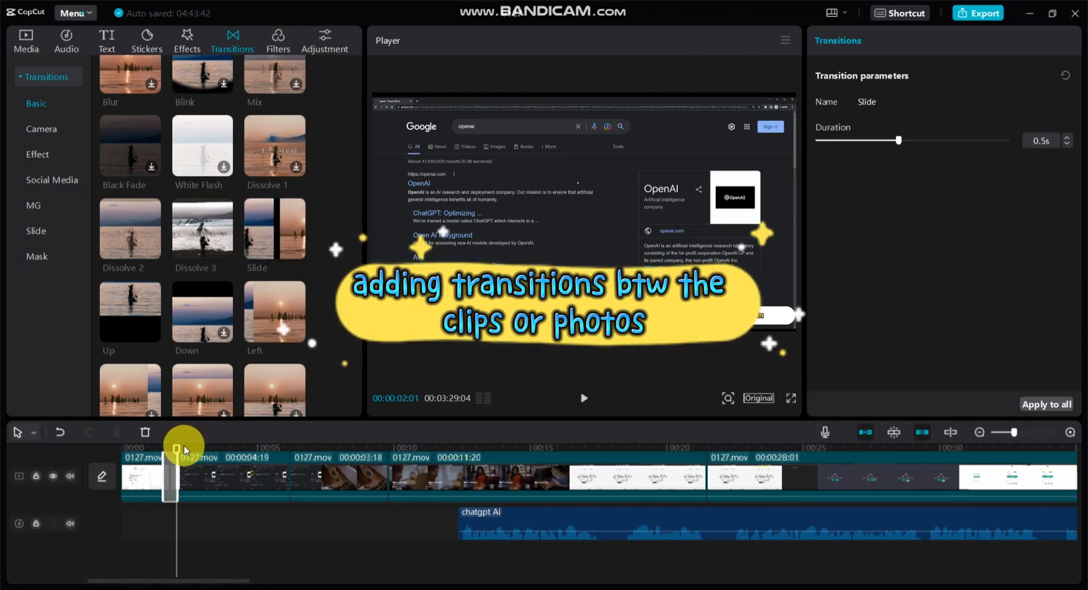
Play the opening of the timeline to preview the Slide transition between the first two clips.
click(124, 451)
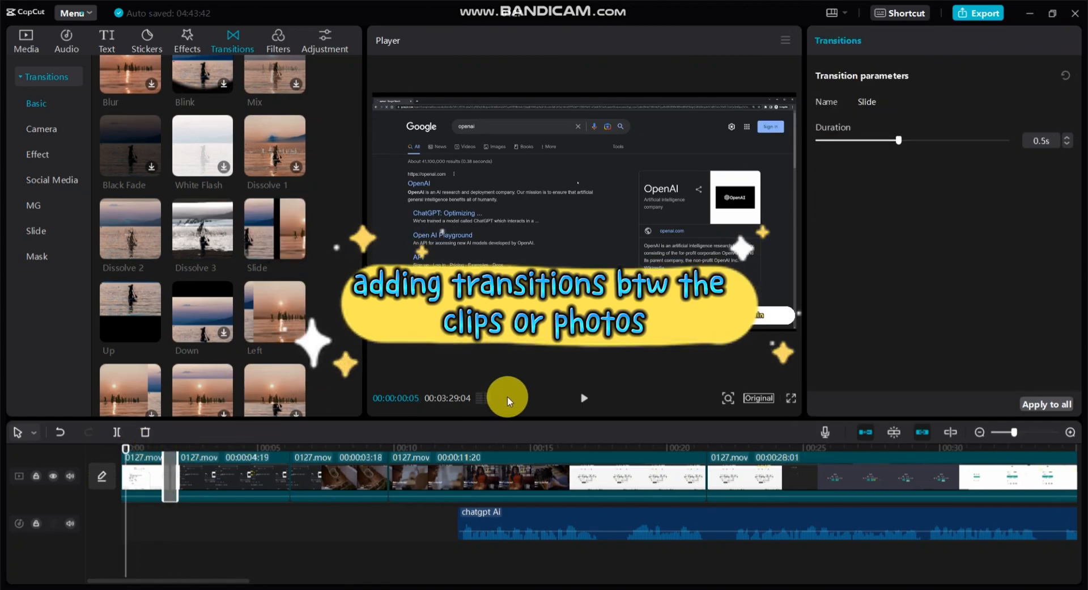
click(586, 398)
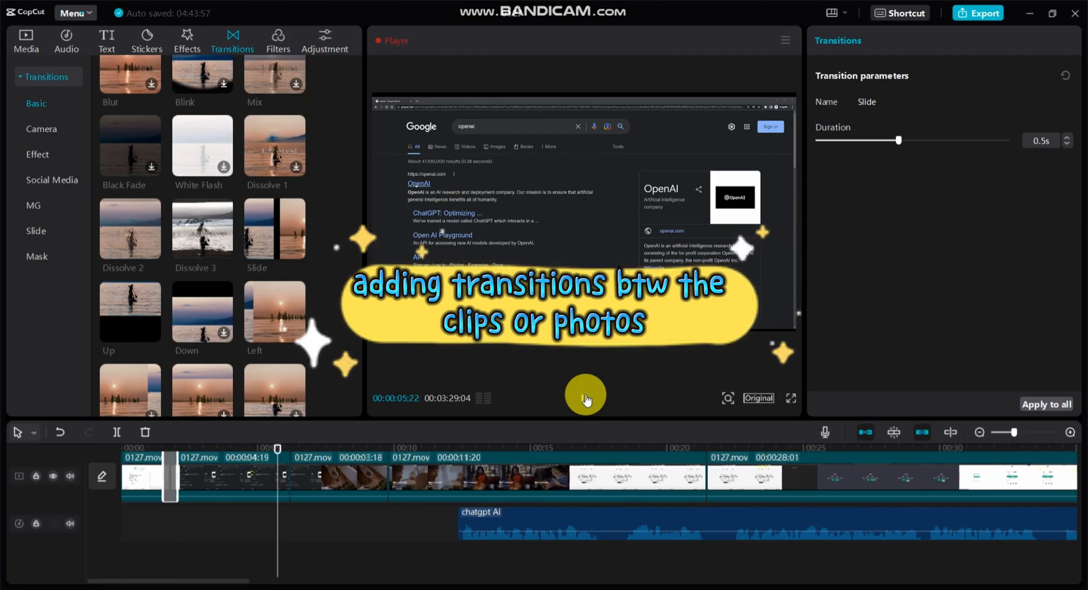
click(585, 398)
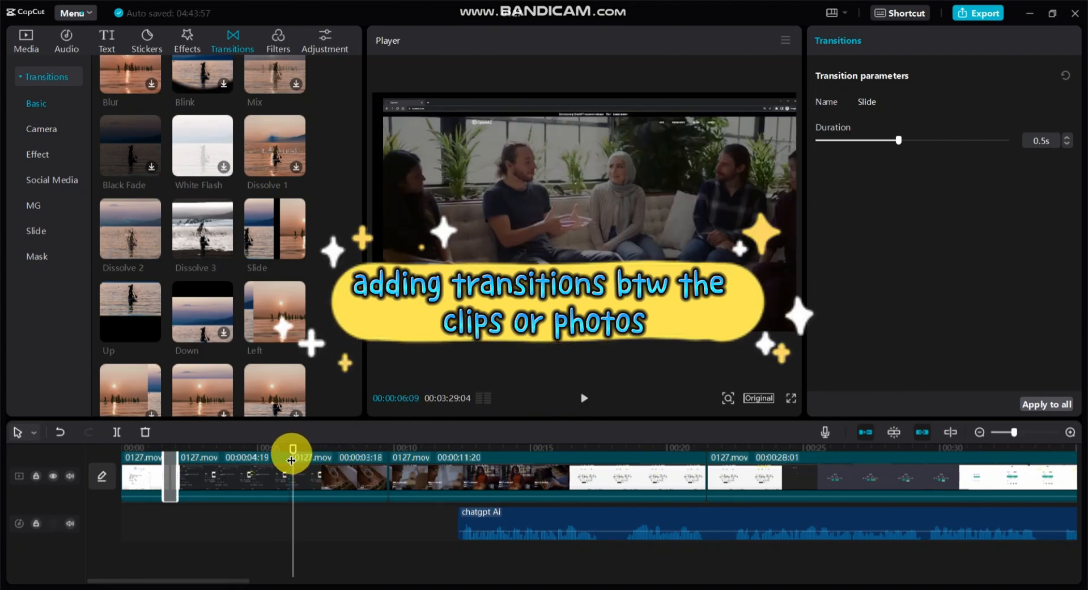
Add a Slide transition at the clip boundary near 00:00:06:03 and apply it to all clips.
drag(293, 448, 287, 449)
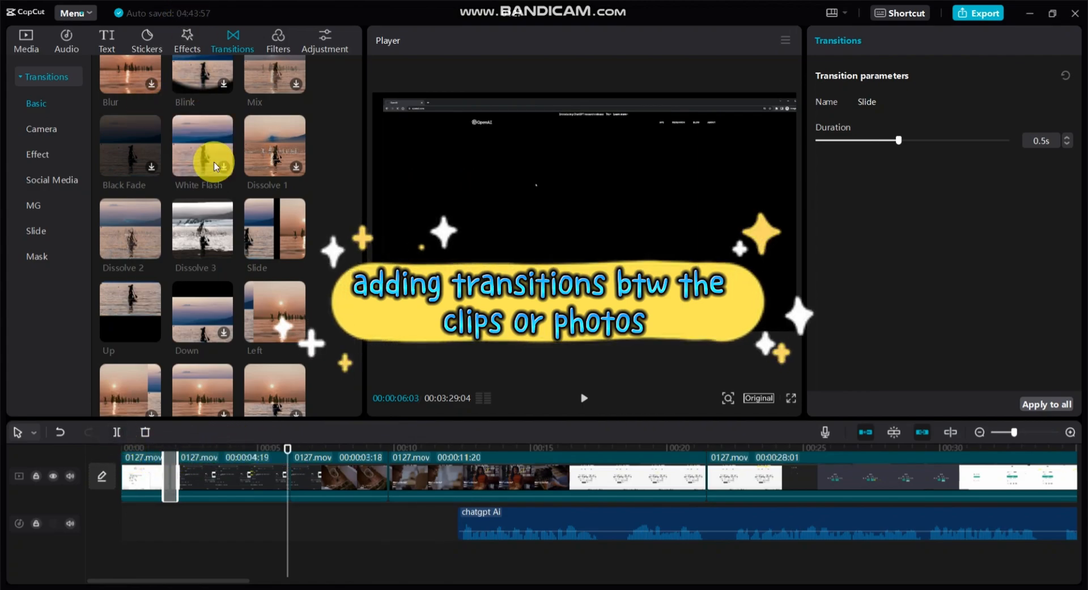
click(297, 250)
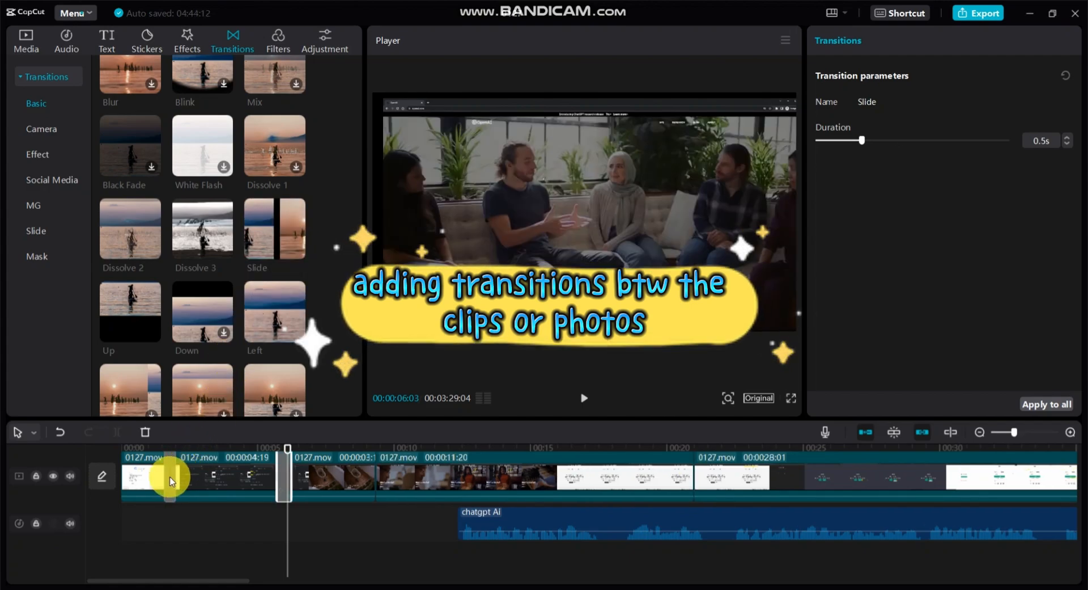
click(1067, 405)
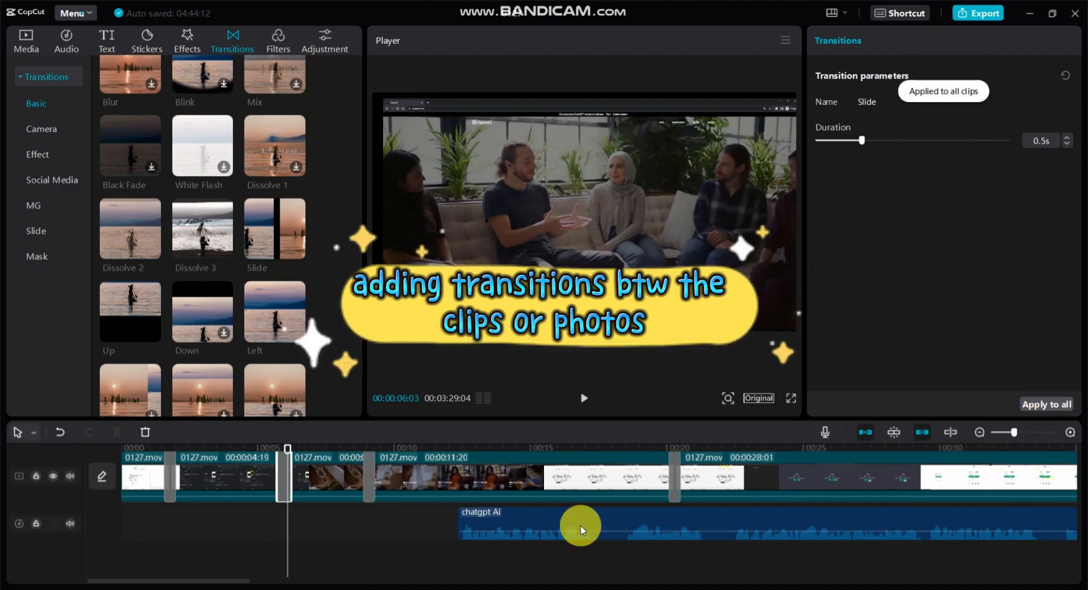
Play the end of the timeline from 00:03:16:12 to check the outro against its separated audio.
drag(206, 581, 1001, 582)
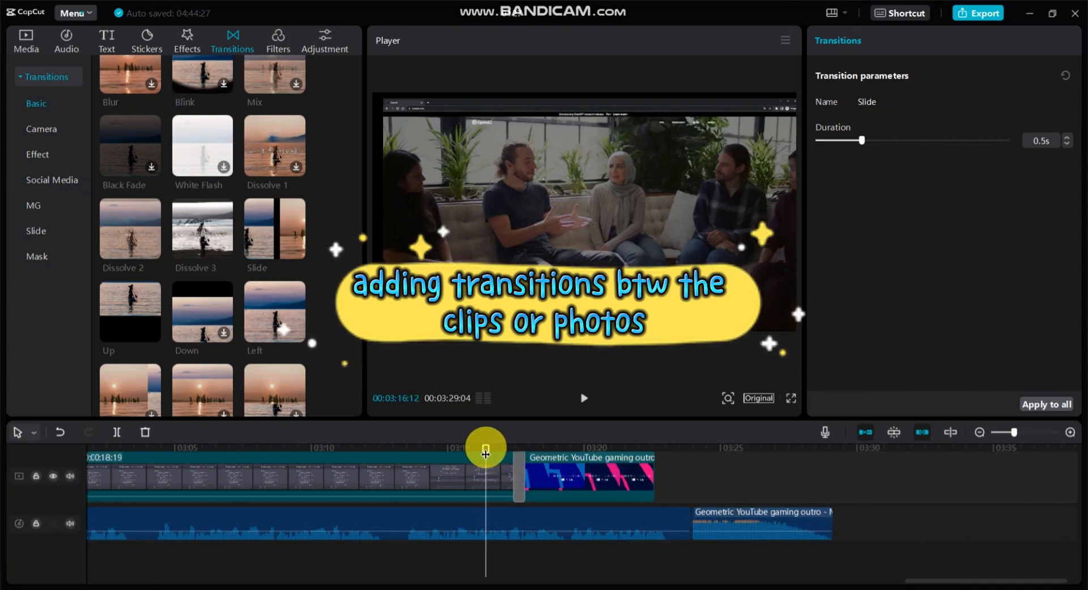
click(585, 398)
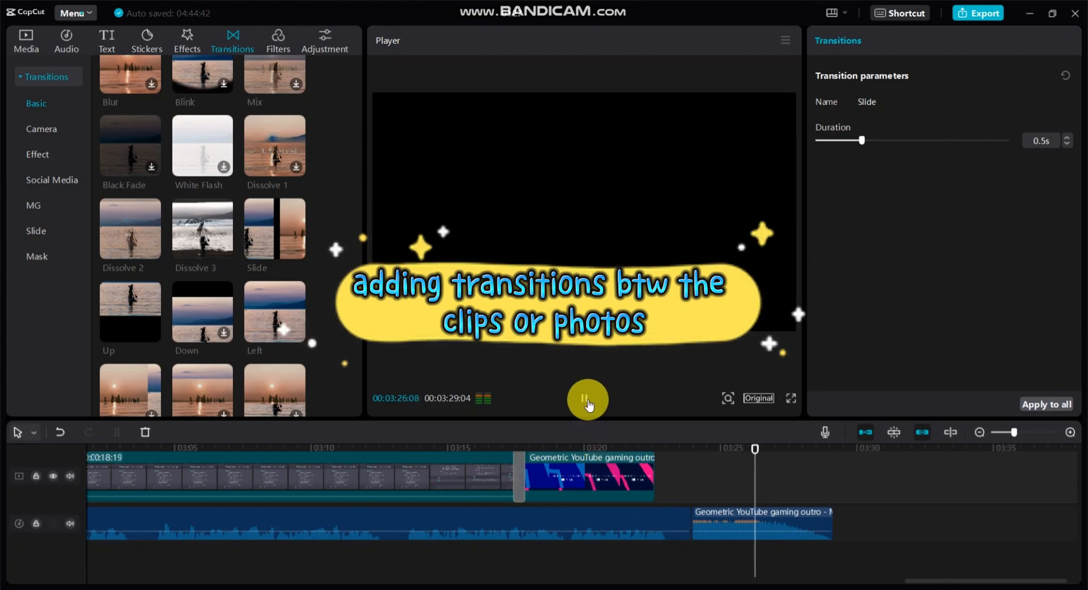
click(584, 398)
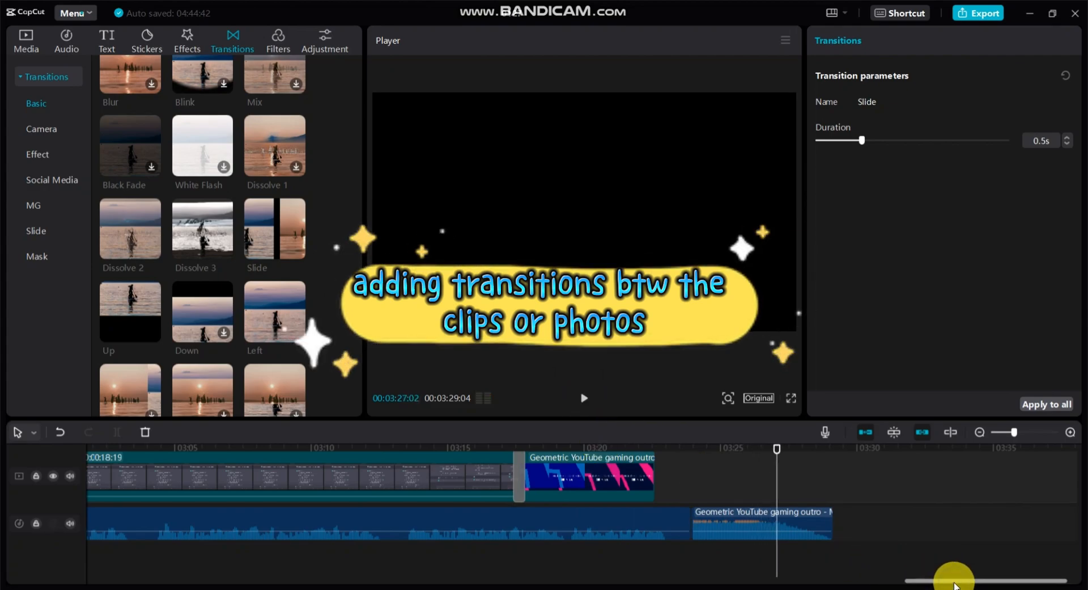
Move the first chatgpt AI audio clip to the timeline start and place the second one directly behind it.
click(1007, 433)
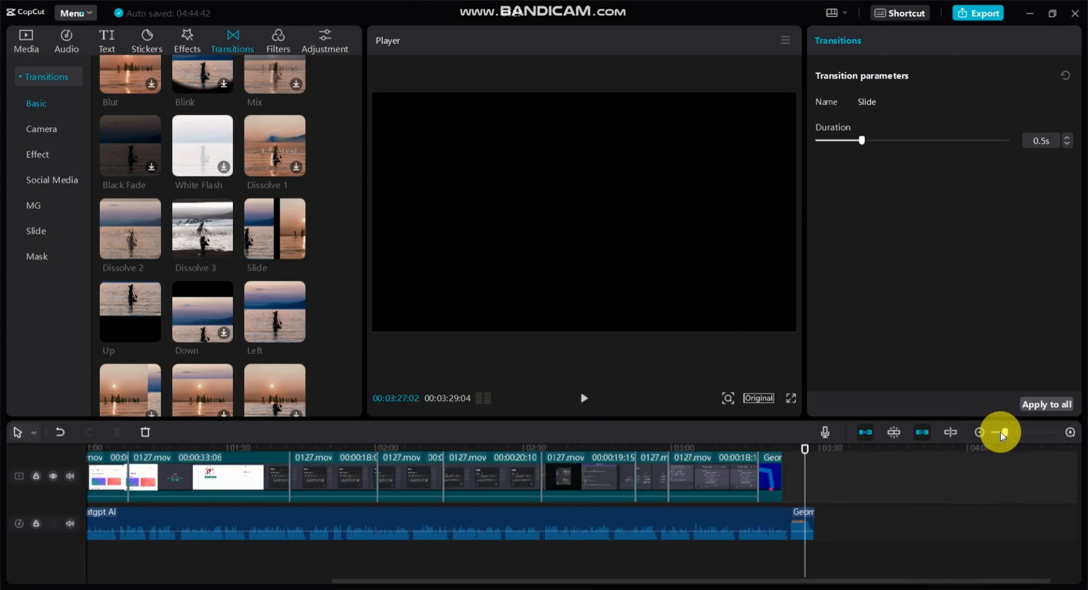
drag(999, 433, 996, 432)
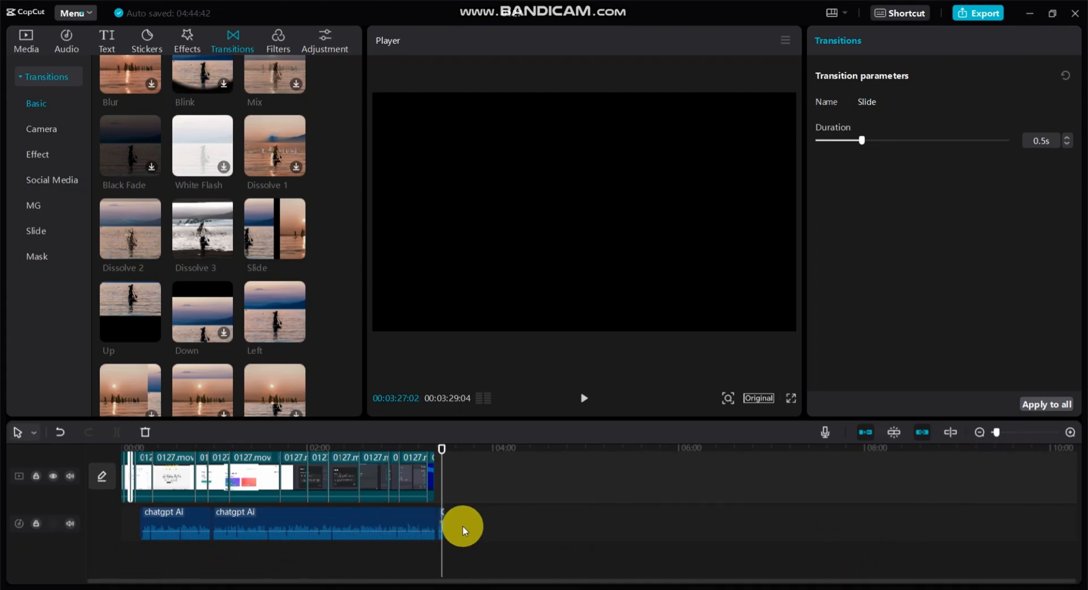
drag(187, 520, 148, 517)
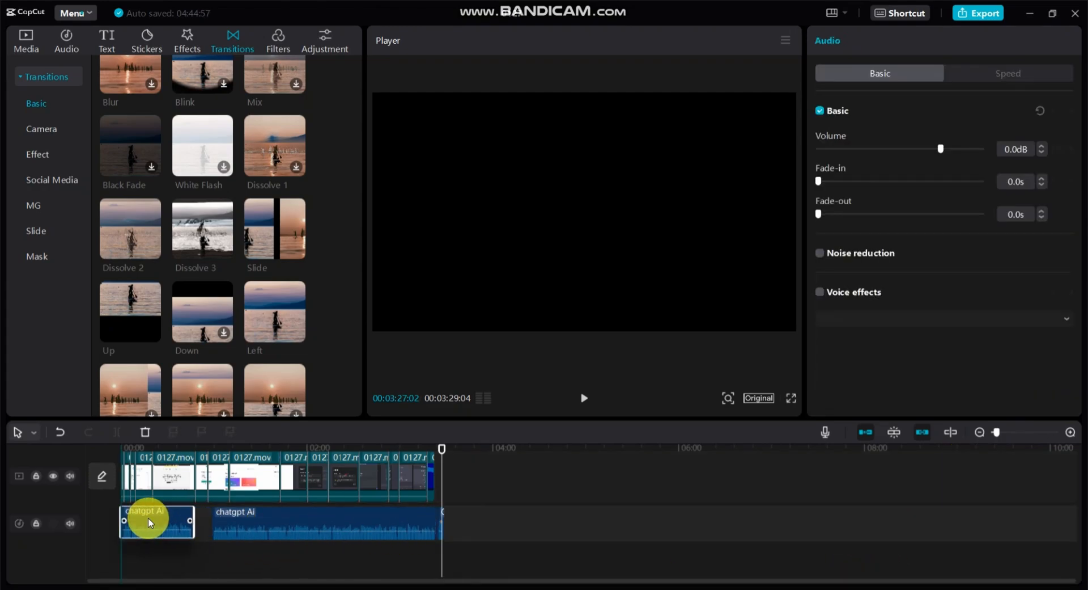
drag(289, 523, 267, 524)
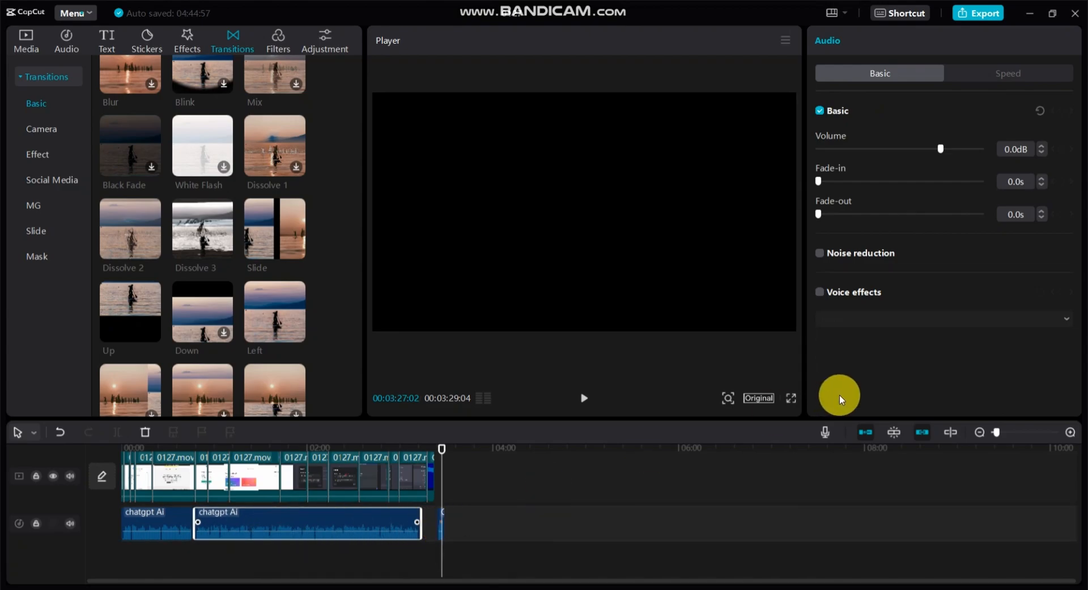
Align the outro audio beneath the outro clip and shift the second chatgpt AI audio clip to end just before it.
drag(1005, 429, 1010, 433)
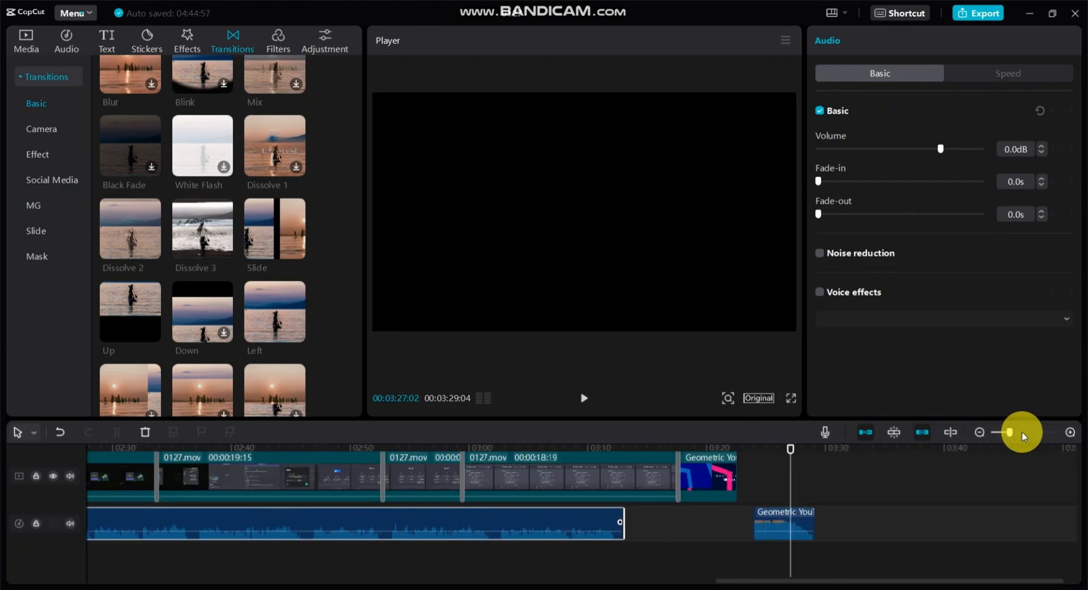
drag(625, 525, 644, 525)
drag(782, 517, 741, 511)
drag(615, 525, 654, 527)
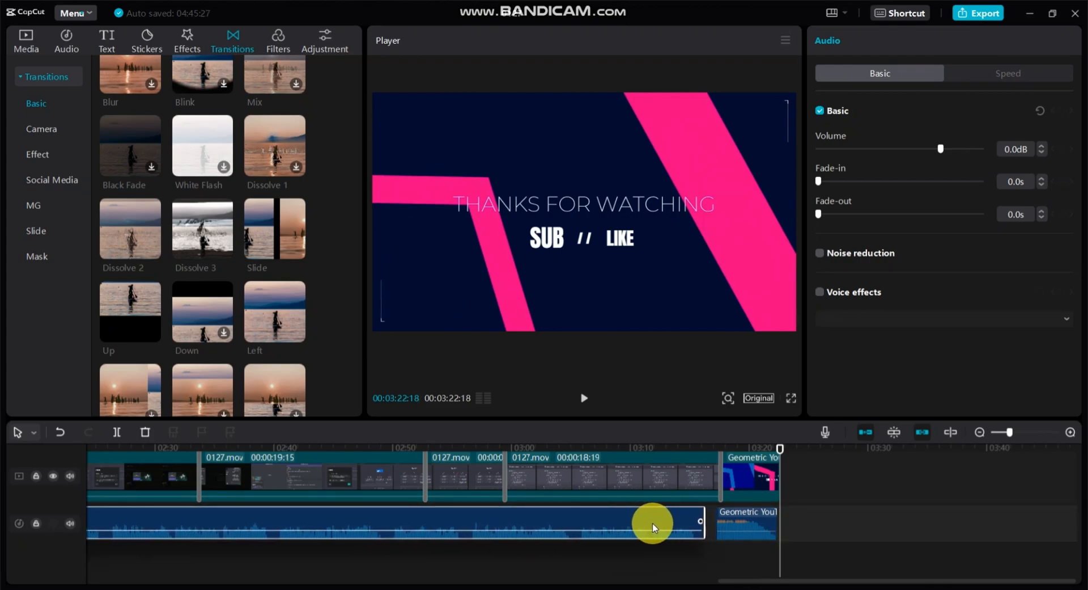
Shift the first chatgpt AI audio clip to start about 3 seconds in, close to the second audio clip.
scroll(652, 524, left, 15)
drag(459, 583, 321, 584)
drag(380, 520, 423, 522)
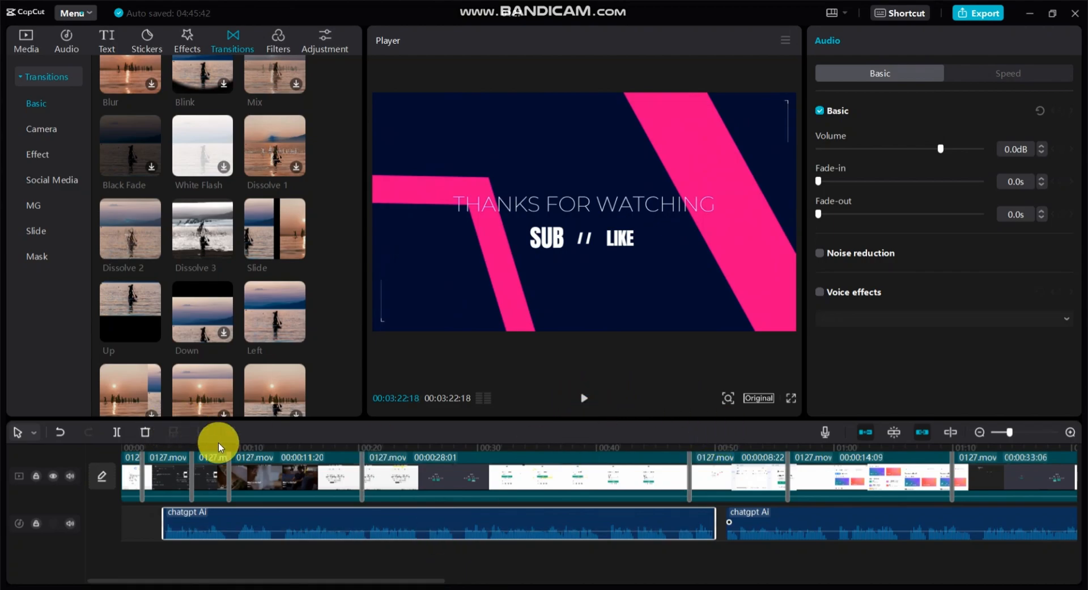
Play the timeline to check the audio against the video, and enable noise reduction on the first chatgpt AI audio clip.
click(583, 399)
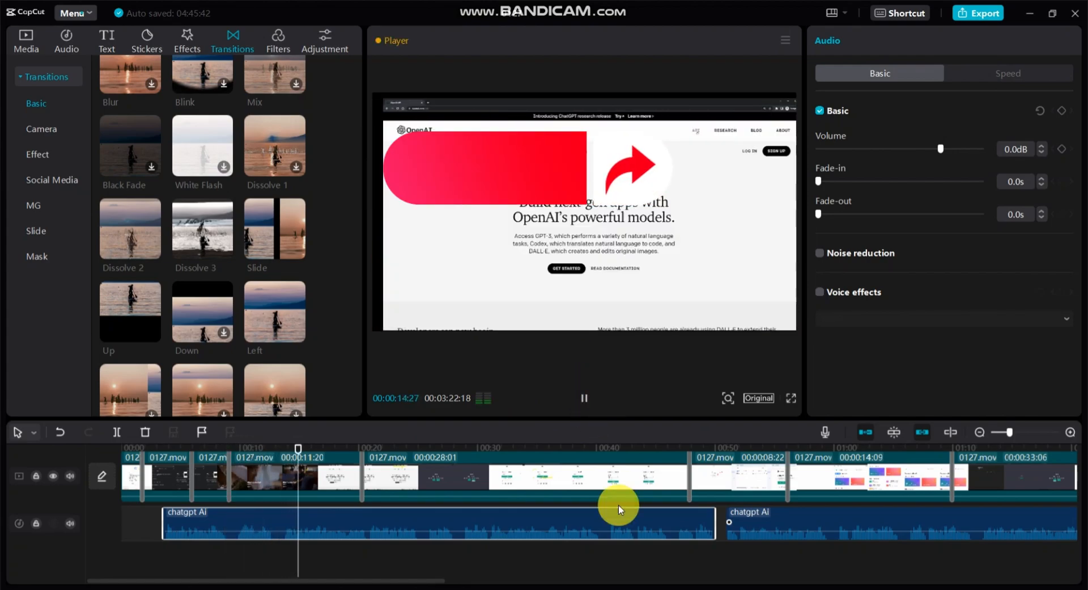
drag(328, 582, 374, 584)
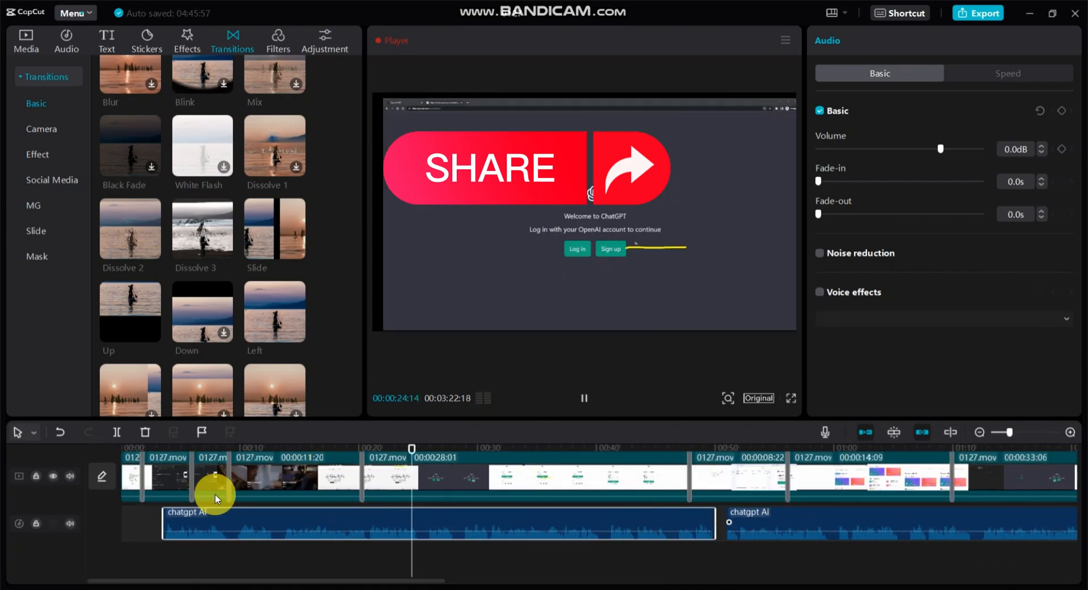
click(26, 40)
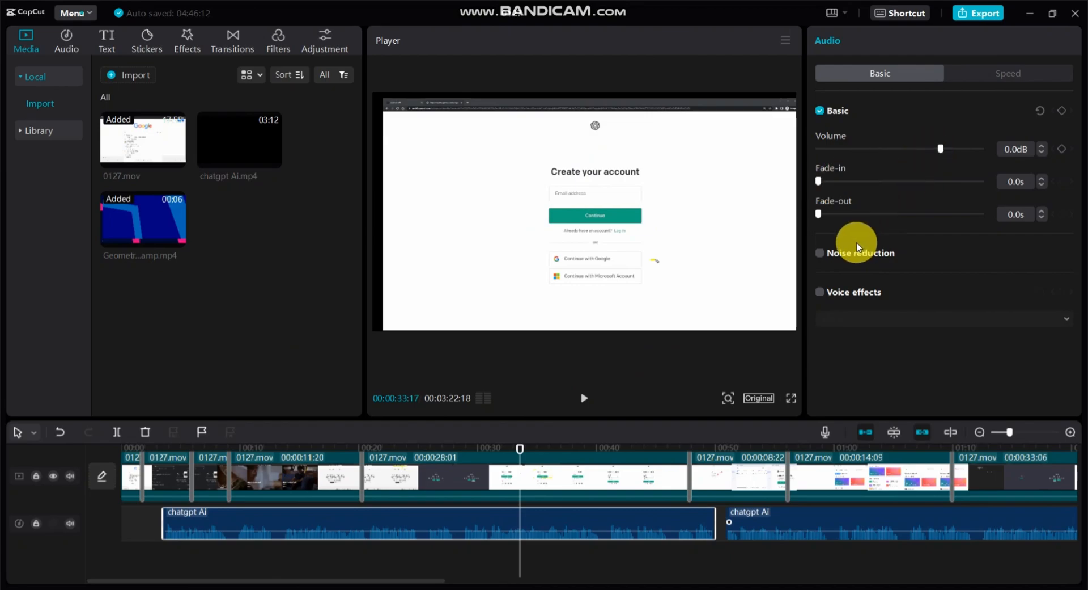
click(823, 258)
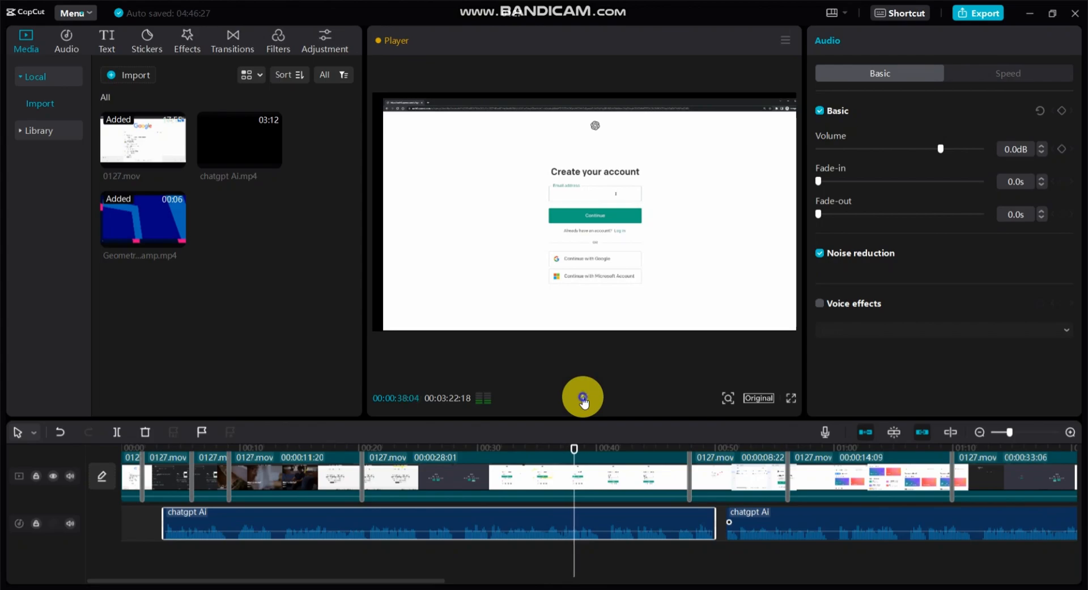
click(584, 398)
Give the second chatgpt AI audio clip a 0.3 s fade-in, a 0.3 s fade-out and noise reduction, and play it from 00:01:01:23.
click(855, 448)
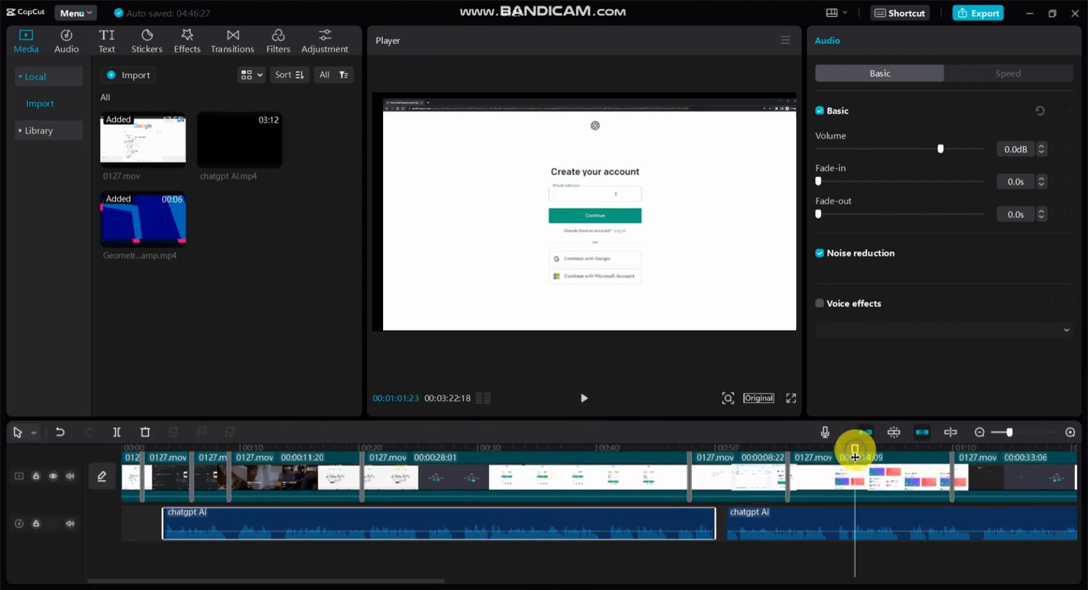
click(929, 515)
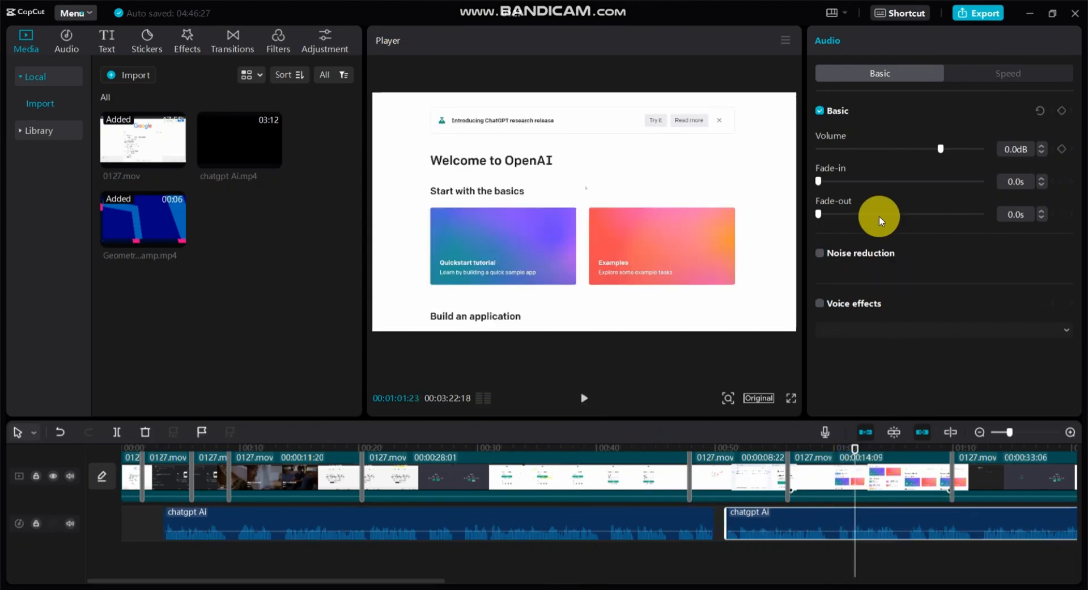
click(835, 177)
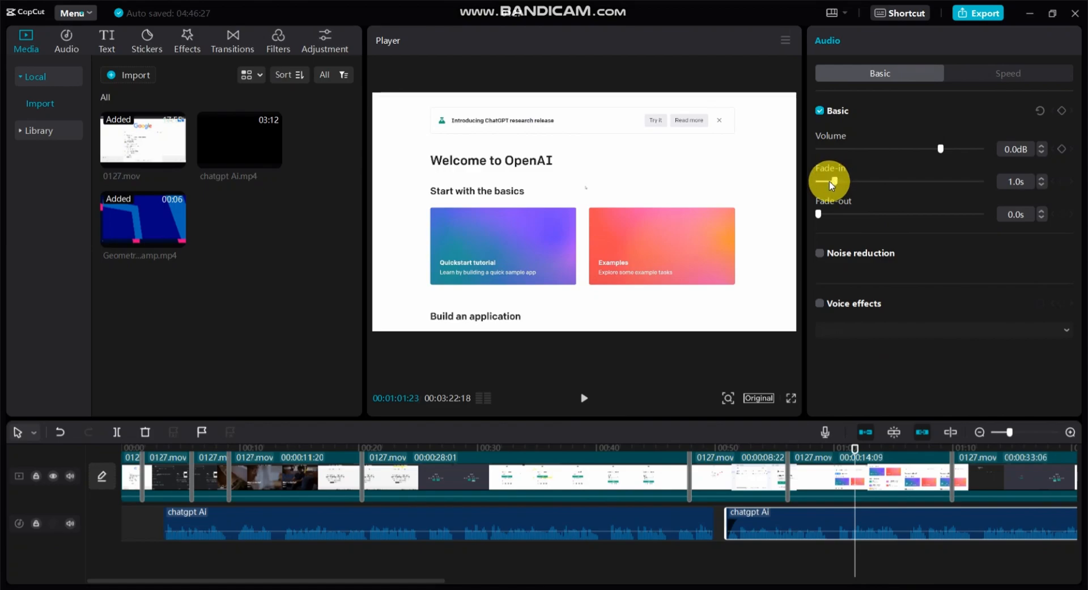
click(824, 214)
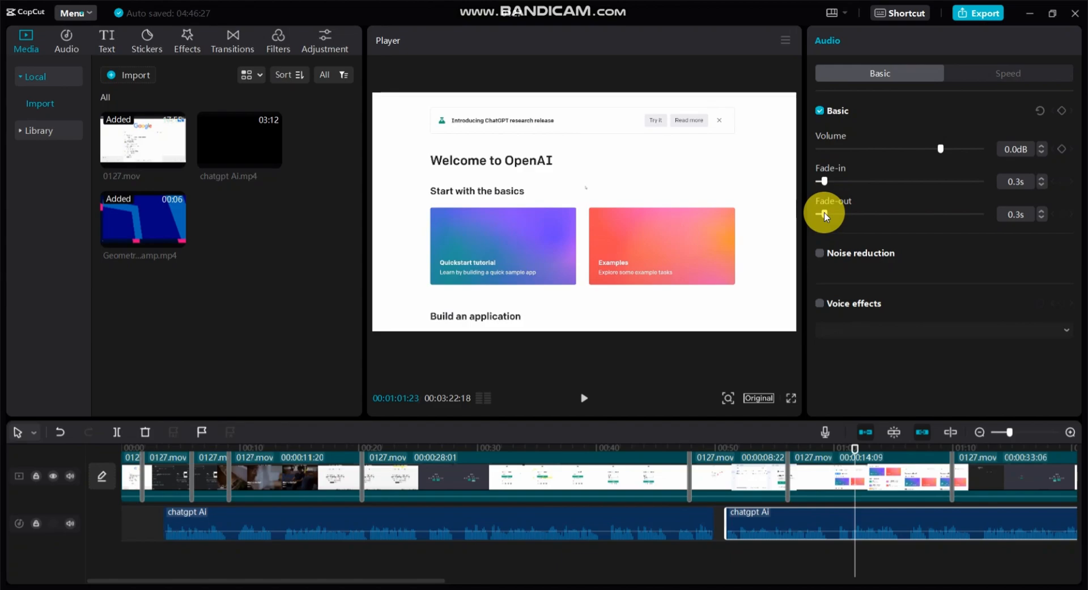
click(818, 256)
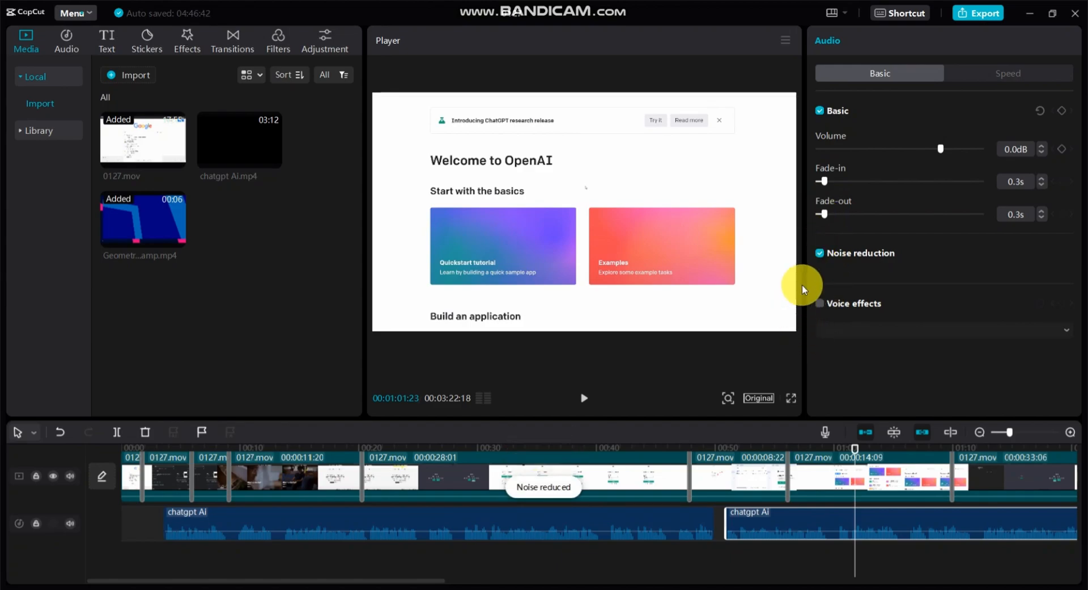
mouse_move(940, 150)
mouse_down()
mouse_move(855, 153)
mouse_move(941, 151)
mouse_up()
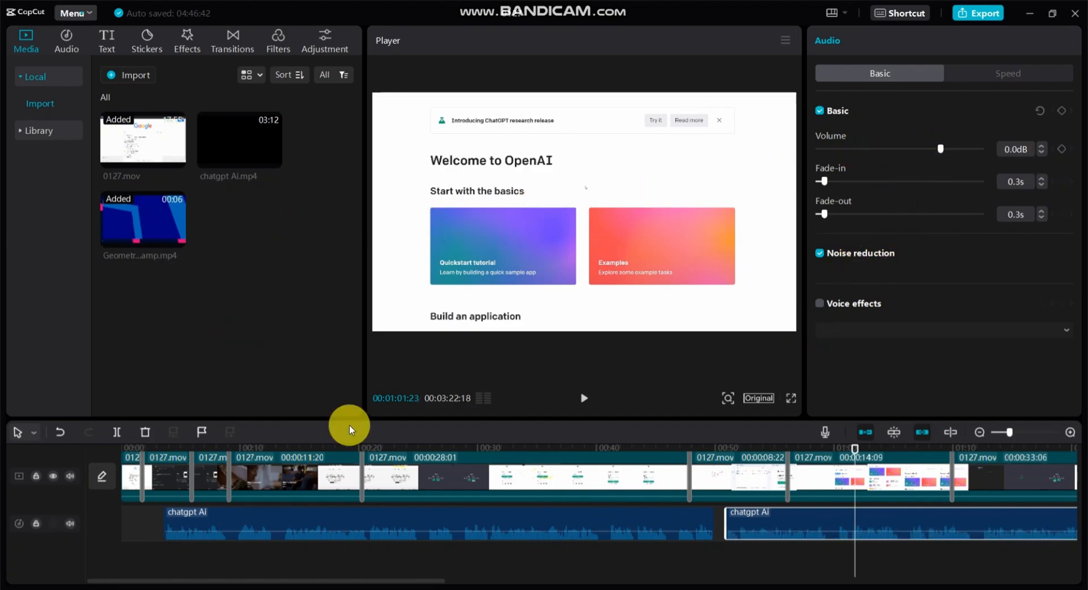
click(586, 398)
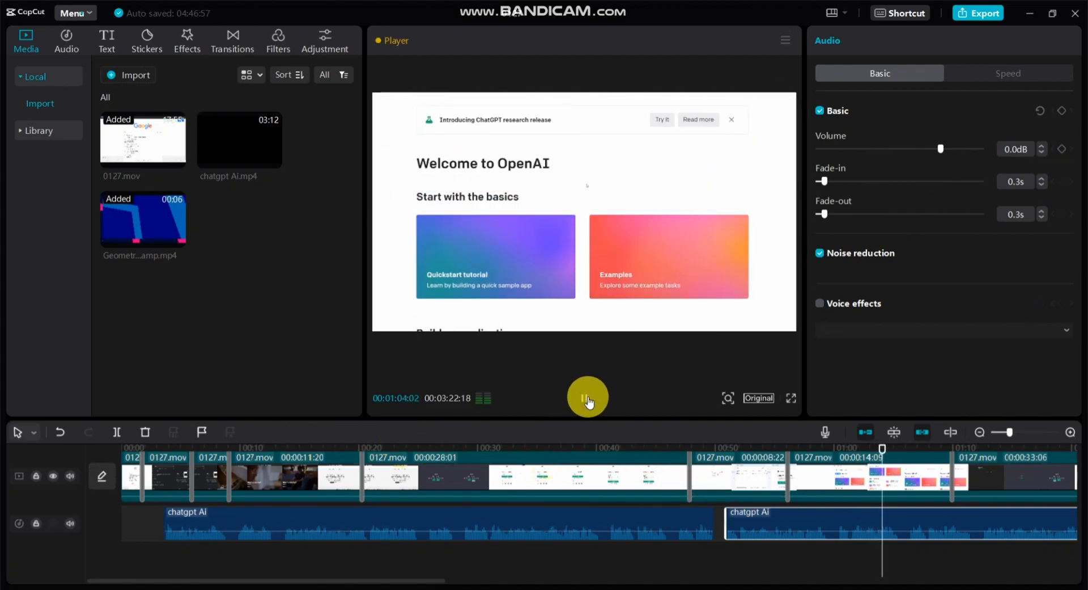
Export the project as 0127(1) at 1080P, Higher bit rate, H.264, mov and 60fps, with the audio exported as MP3.
drag(408, 582, 1083, 558)
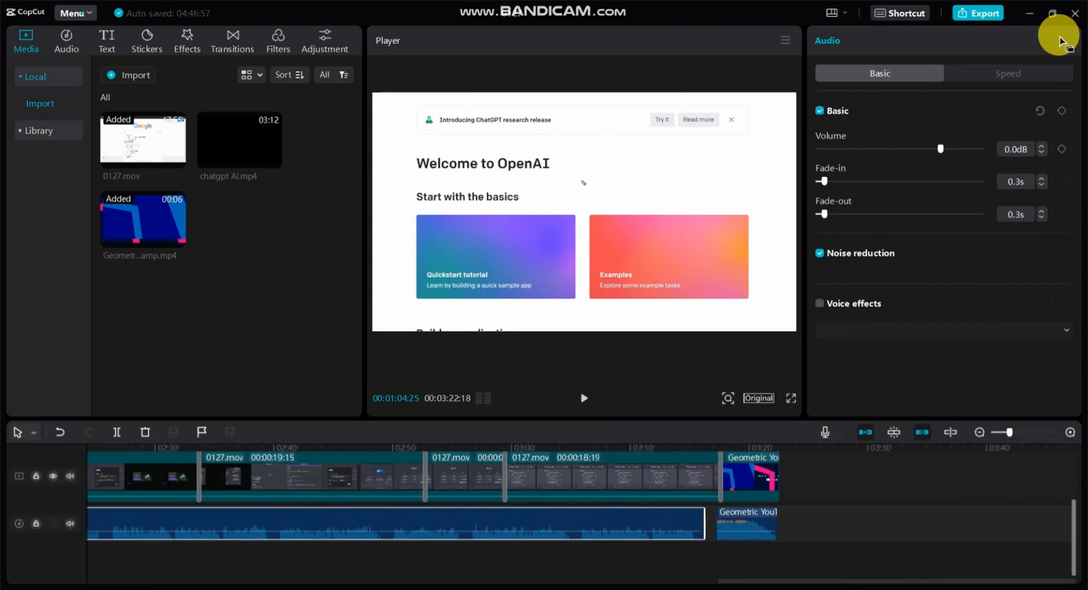
click(982, 12)
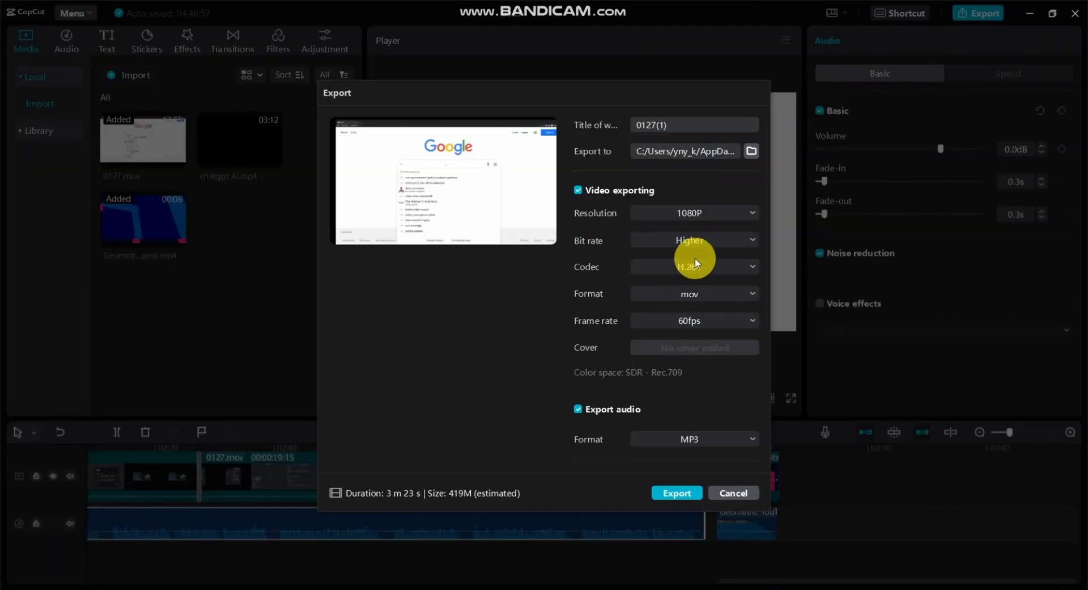
click(700, 213)
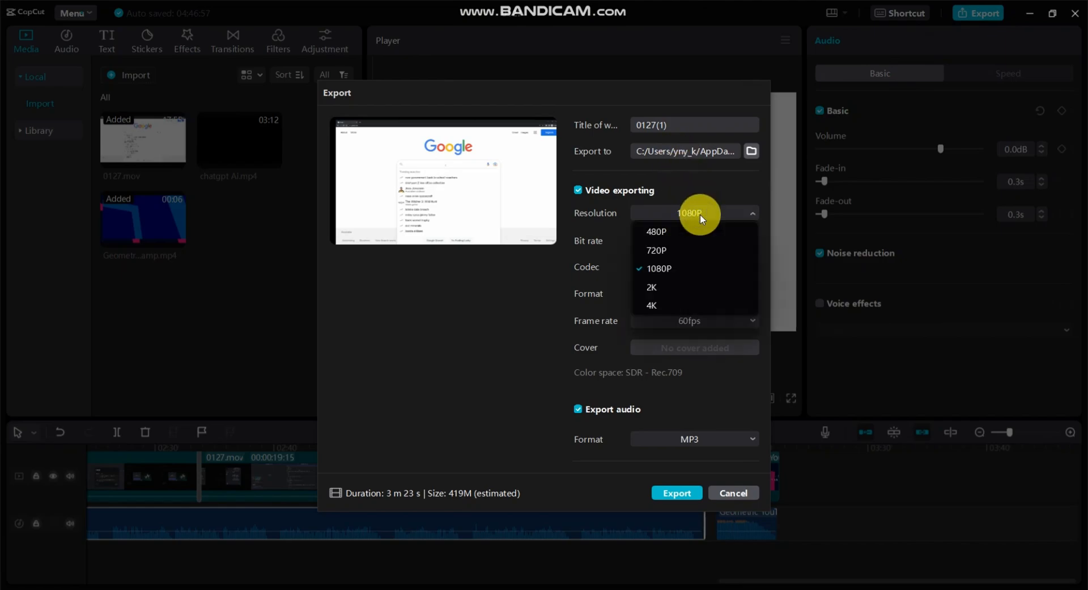
click(697, 274)
click(692, 321)
click(692, 319)
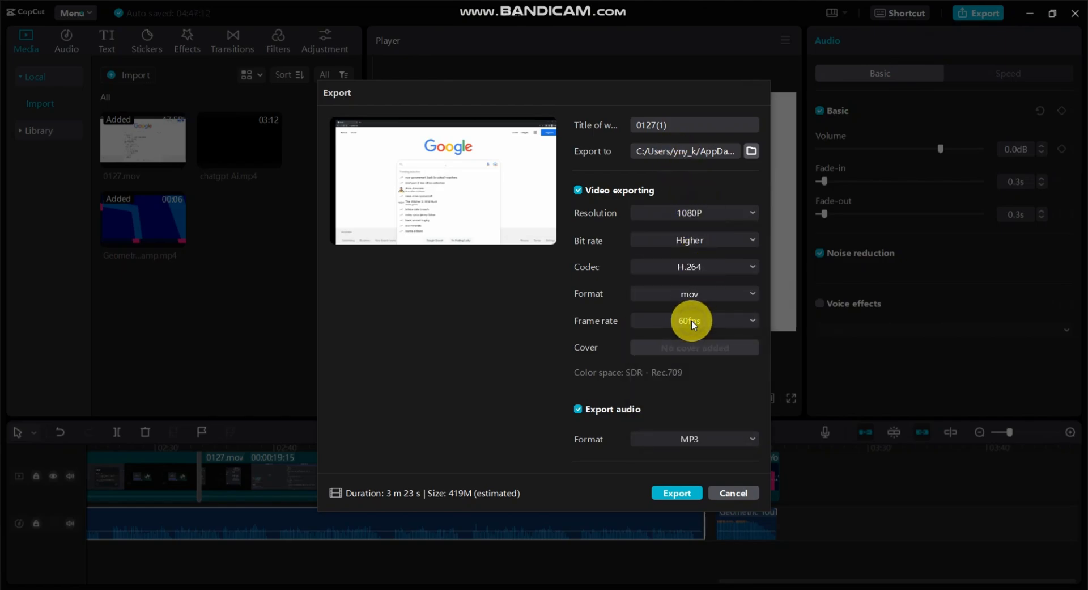
click(703, 438)
click(703, 438)
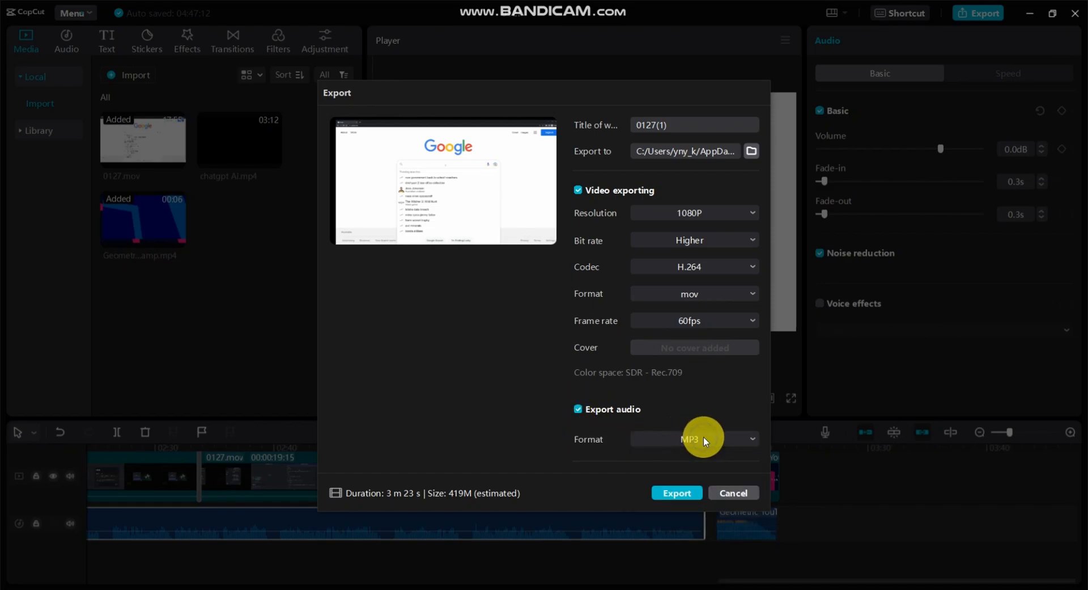
click(682, 493)
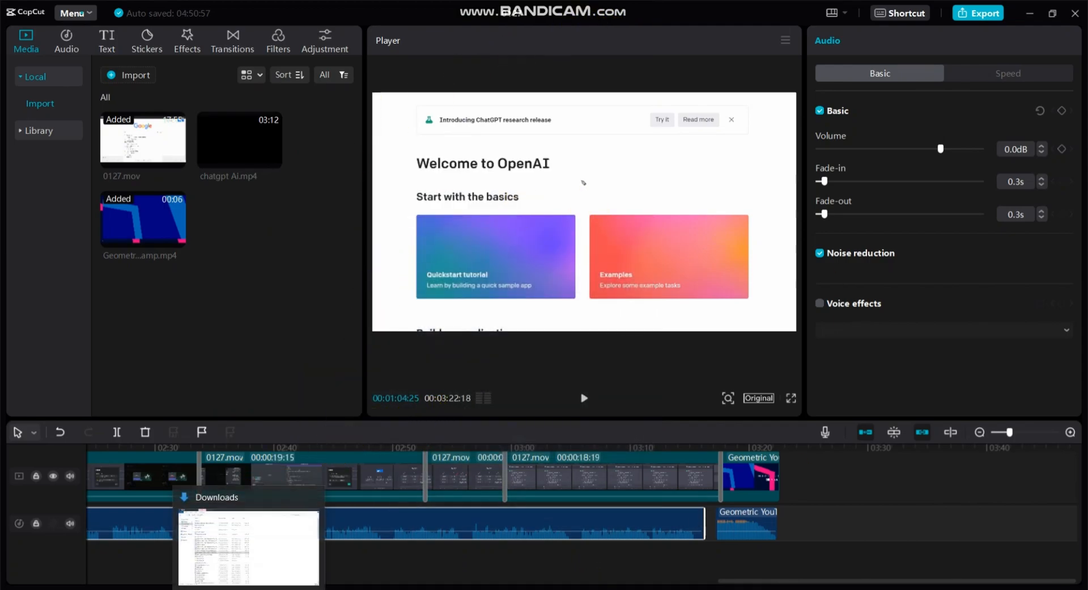
Switch to File Explorer and open the AppData folder of the user's profile on Local Disk (C:).
click(249, 544)
click(41, 218)
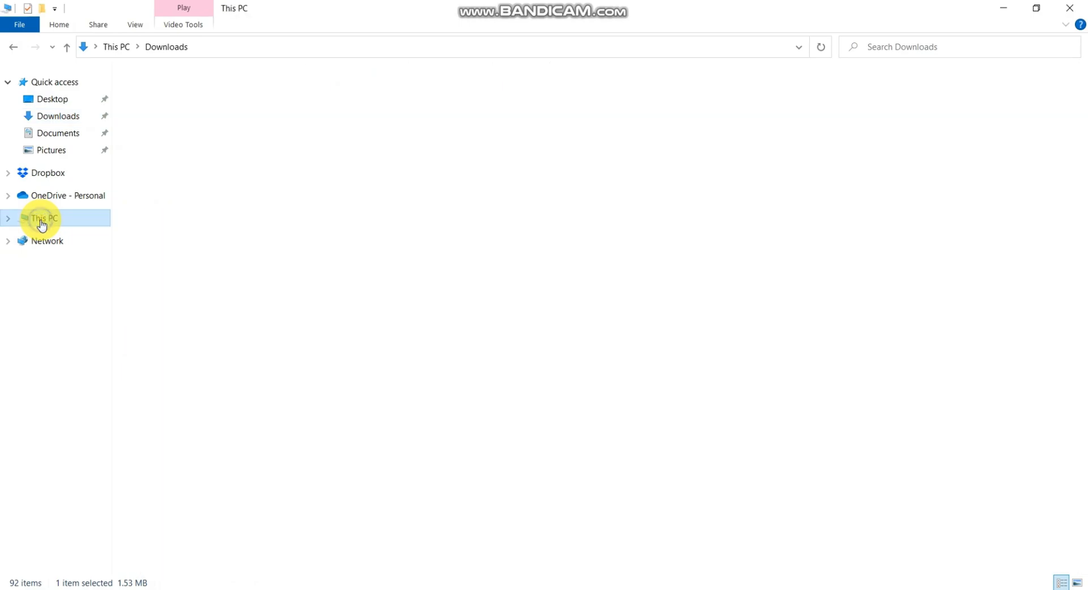
double_click(182, 213)
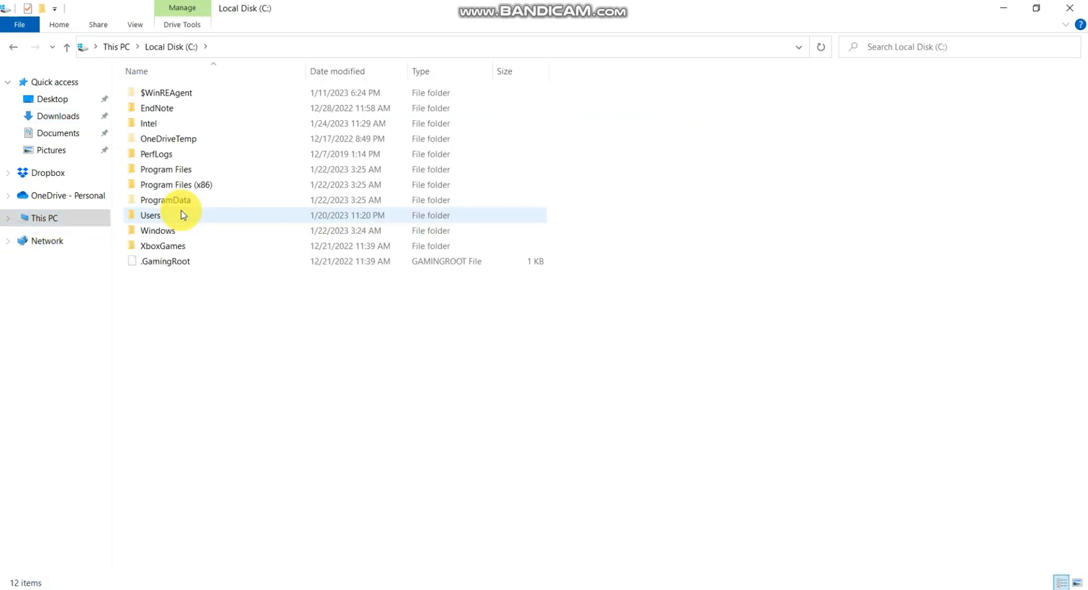
double_click(156, 218)
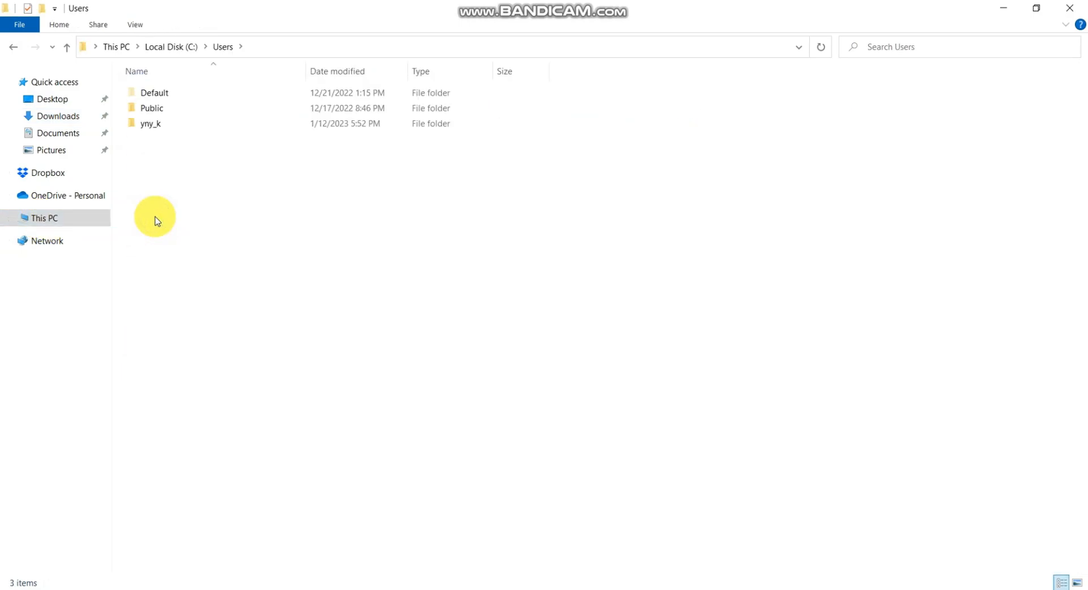
double_click(154, 124)
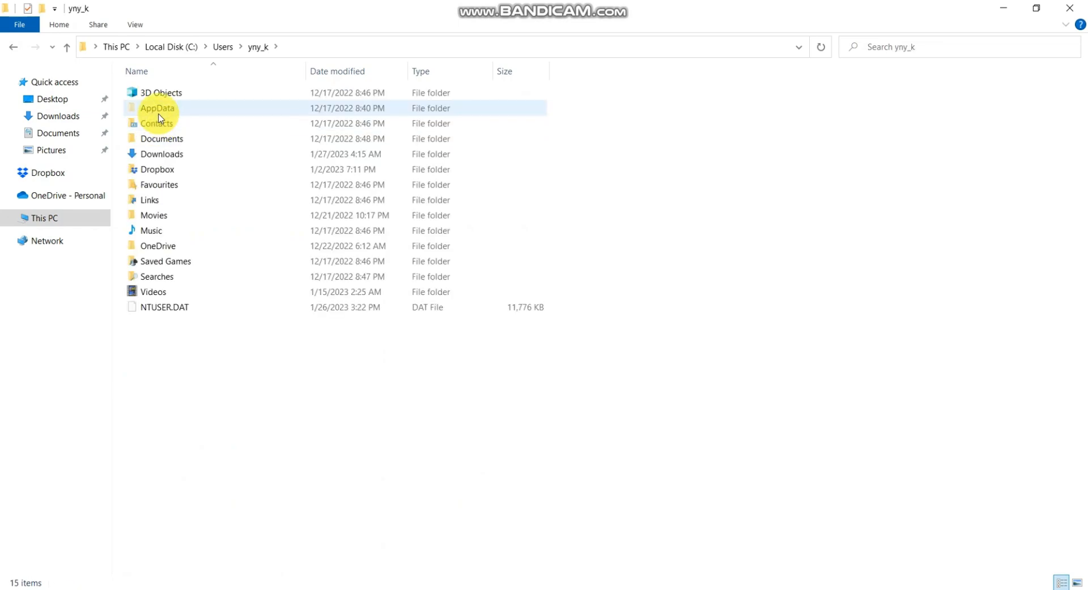
double_click(160, 114)
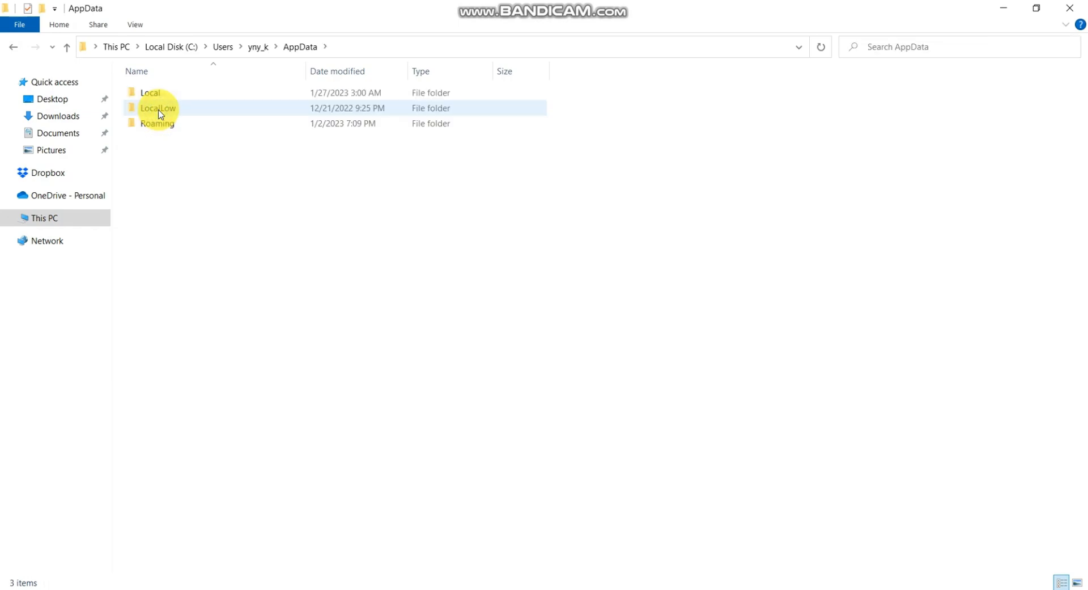
Open the 0127(1) export folder in Local\CapCut\Videos and play the exported video.
double_click(156, 95)
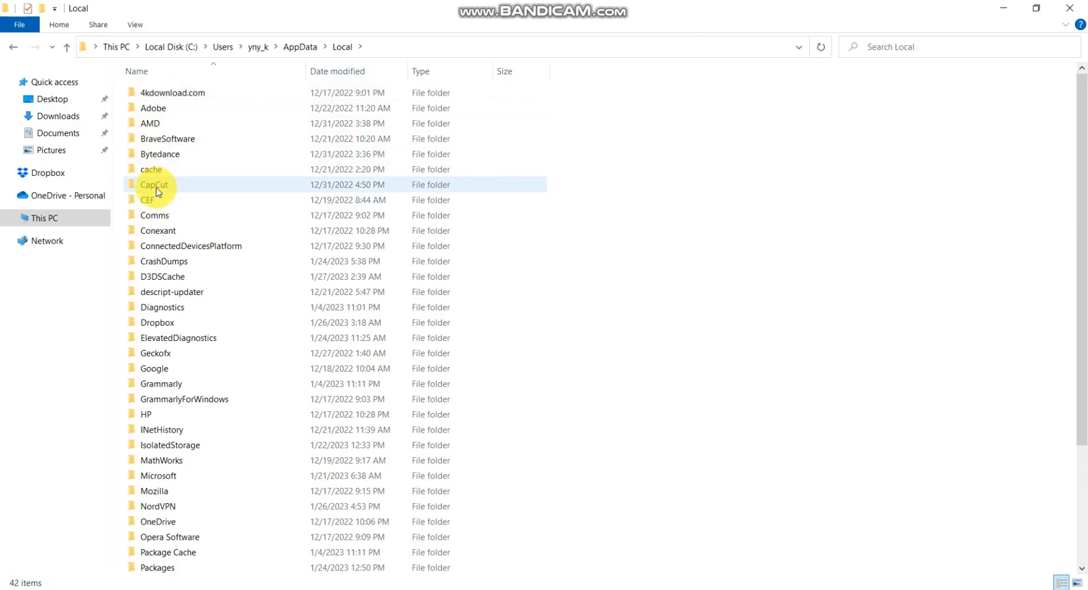
double_click(157, 187)
double_click(159, 123)
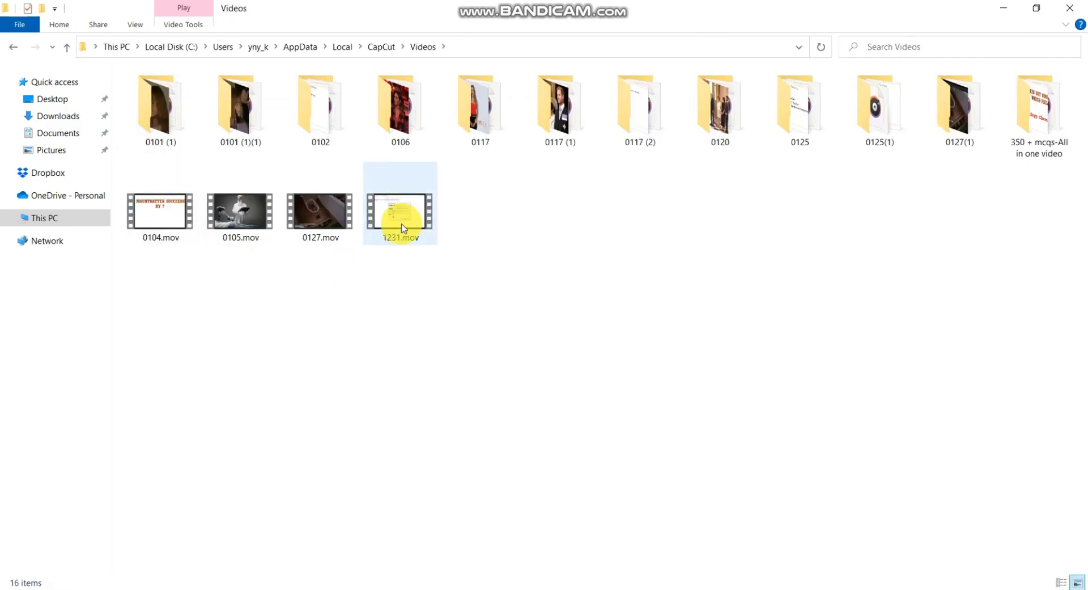
double_click(973, 132)
double_click(173, 95)
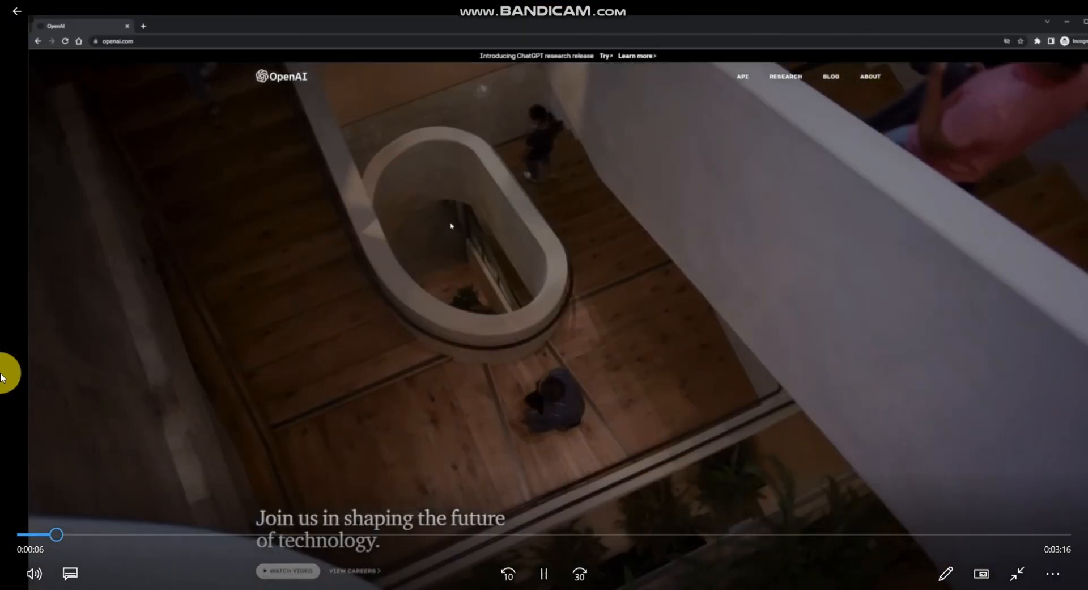